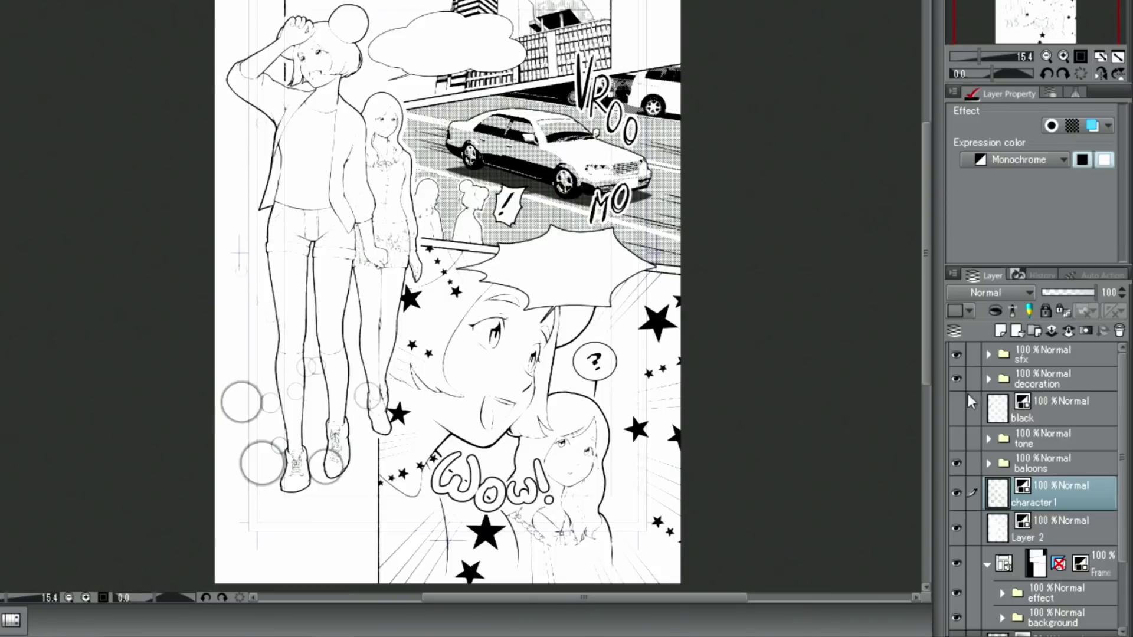
Hide the background, effect, sfx and decoration folders so only the characters, frames and balloons show.
{"action": "left_click", "coordinate": [958, 617]}
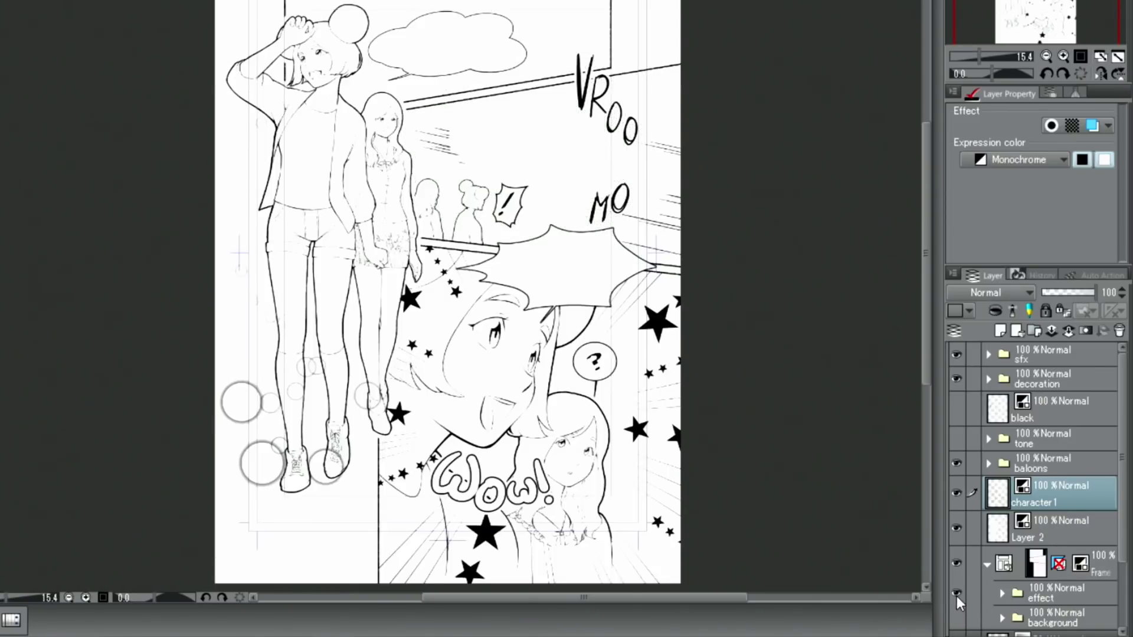
{"action": "left_click", "coordinate": [958, 354]}
{"action": "left_click", "coordinate": [957, 378]}
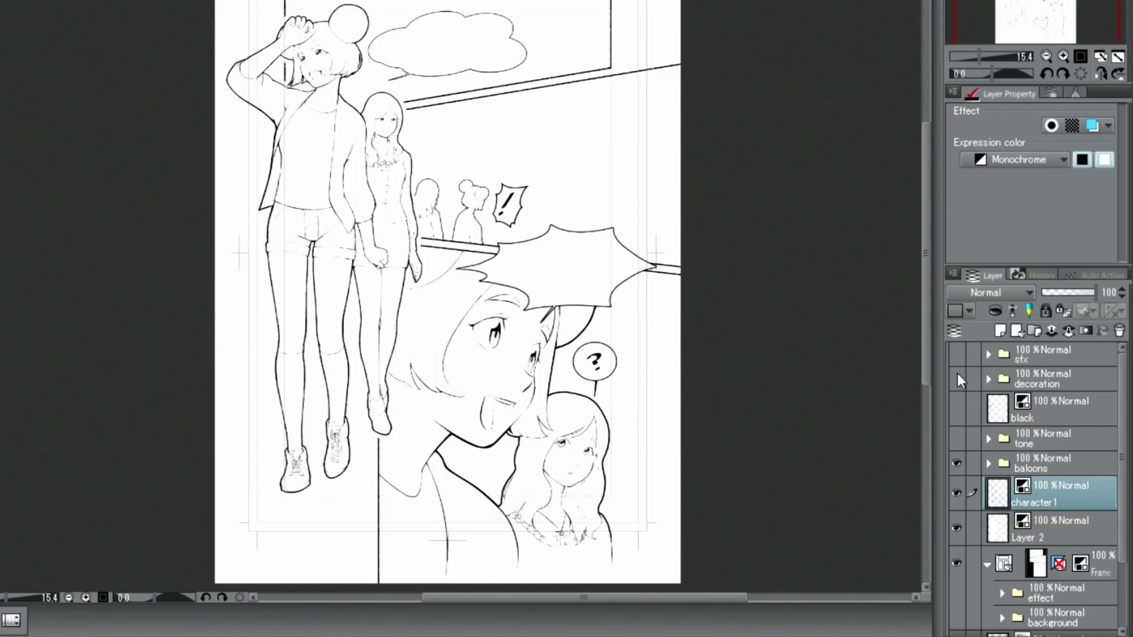
Add a new raster layer directly above Layer 2, beneath the character1 line art.
{"action": "key", "text": "alt+bracketleft"}
{"action": "scroll", "coordinate": [167, 312], "scroll_direction": "down", "scroll_amount": 1}
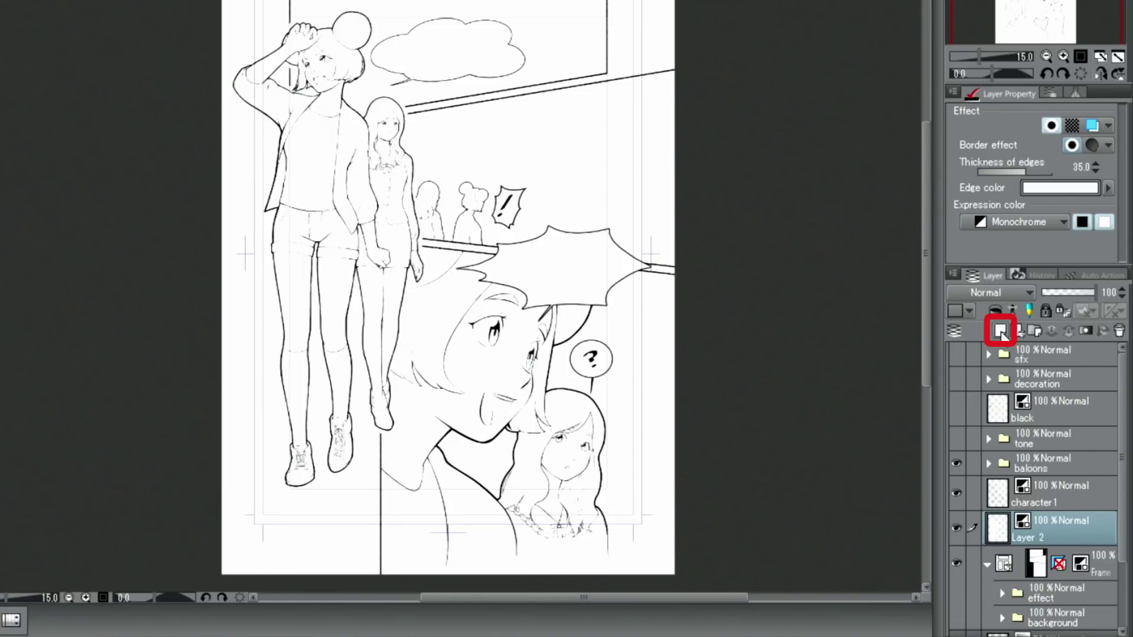
{"action": "left_click", "coordinate": [1000, 331]}
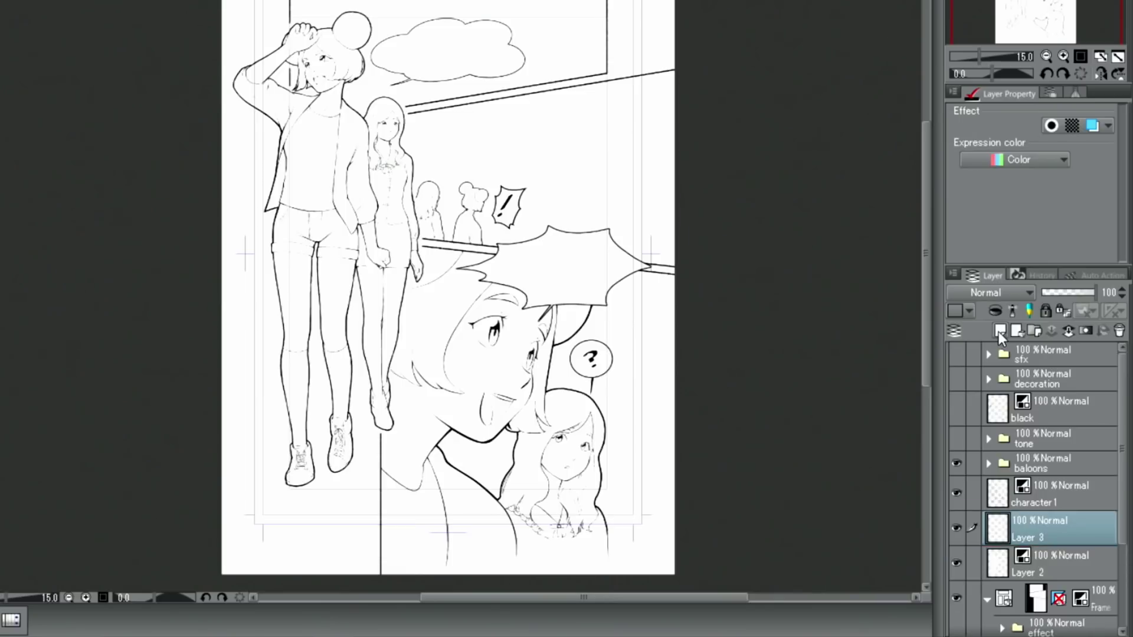
Fill the tall character's bare thighs and lowered forearm with a pale skin colour (H 18, S 25, V 100), using the Refer other layers fill.
{"action": "left_click", "coordinate": [1060, 62]}
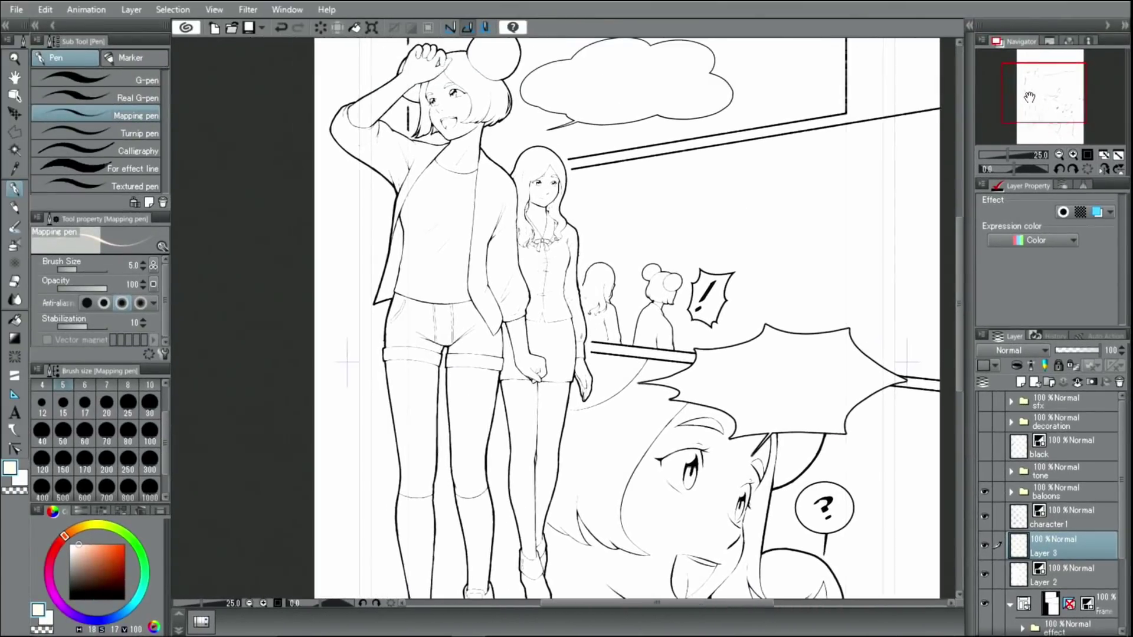
{"action": "left_click_drag", "start_coordinate": [1030, 97], "coordinate": [1027, 95]}
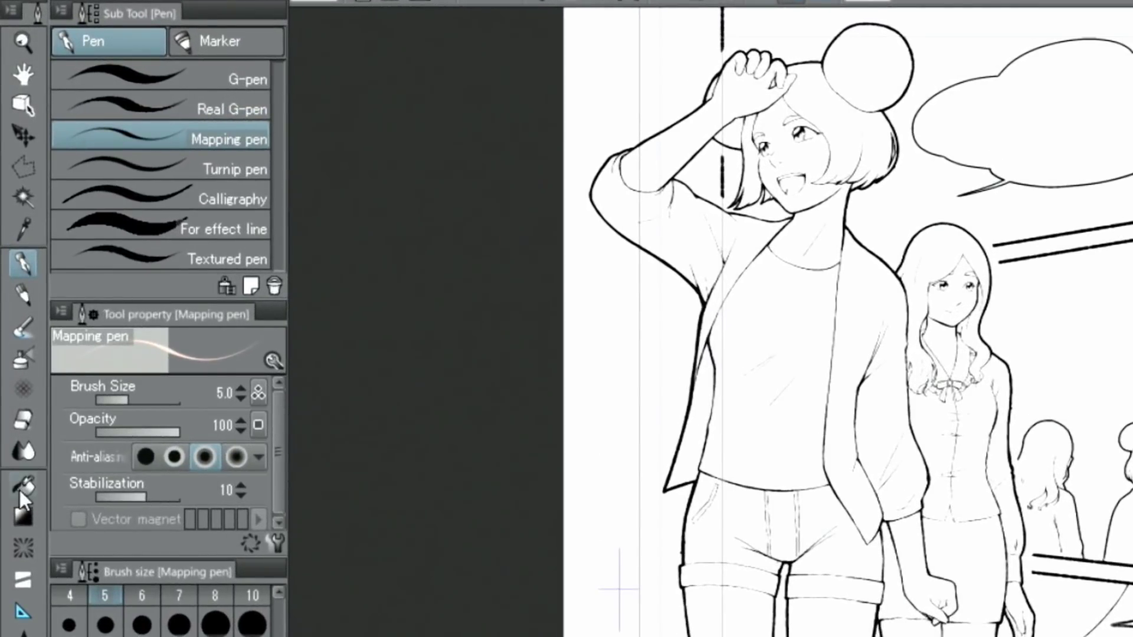
{"action": "left_click", "coordinate": [22, 487]}
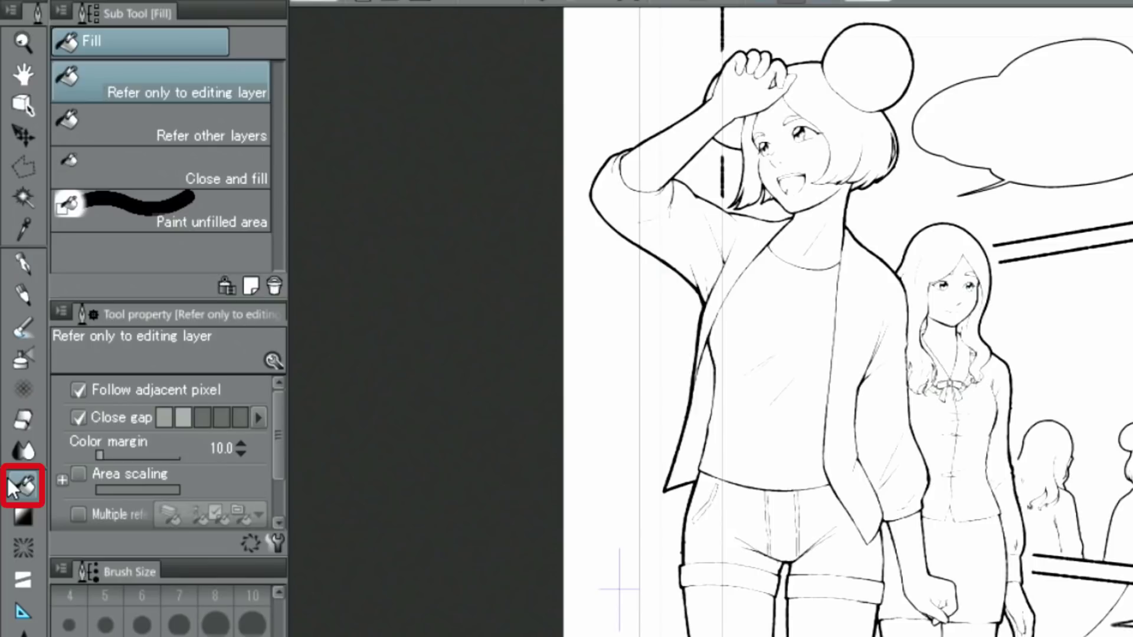
{"action": "left_click", "coordinate": [112, 123]}
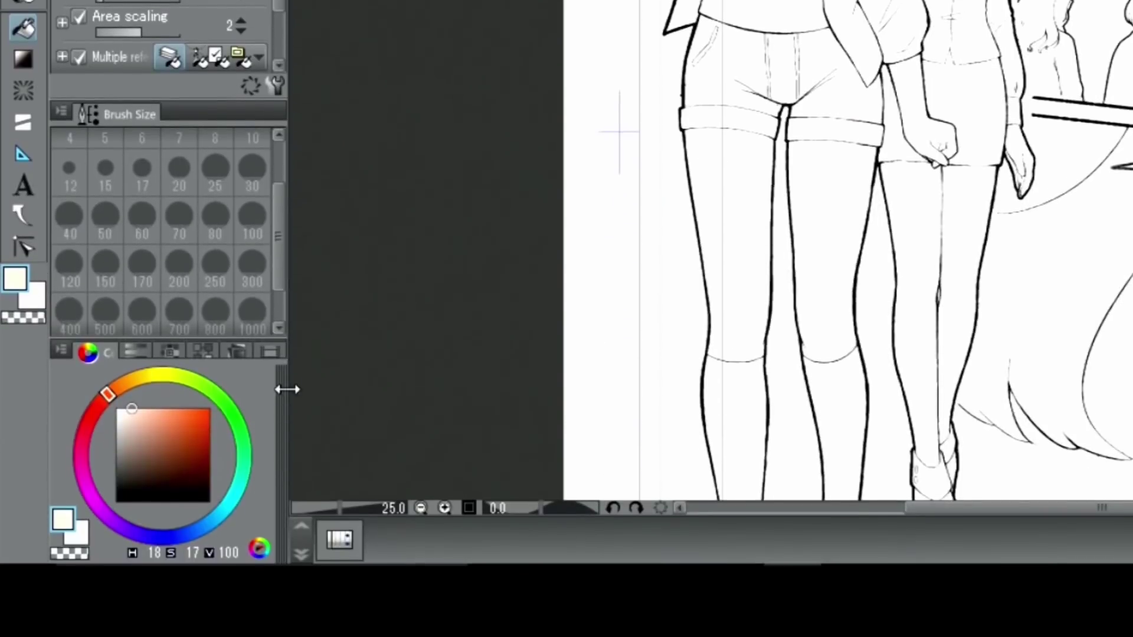
{"action": "left_click", "coordinate": [139, 554]}
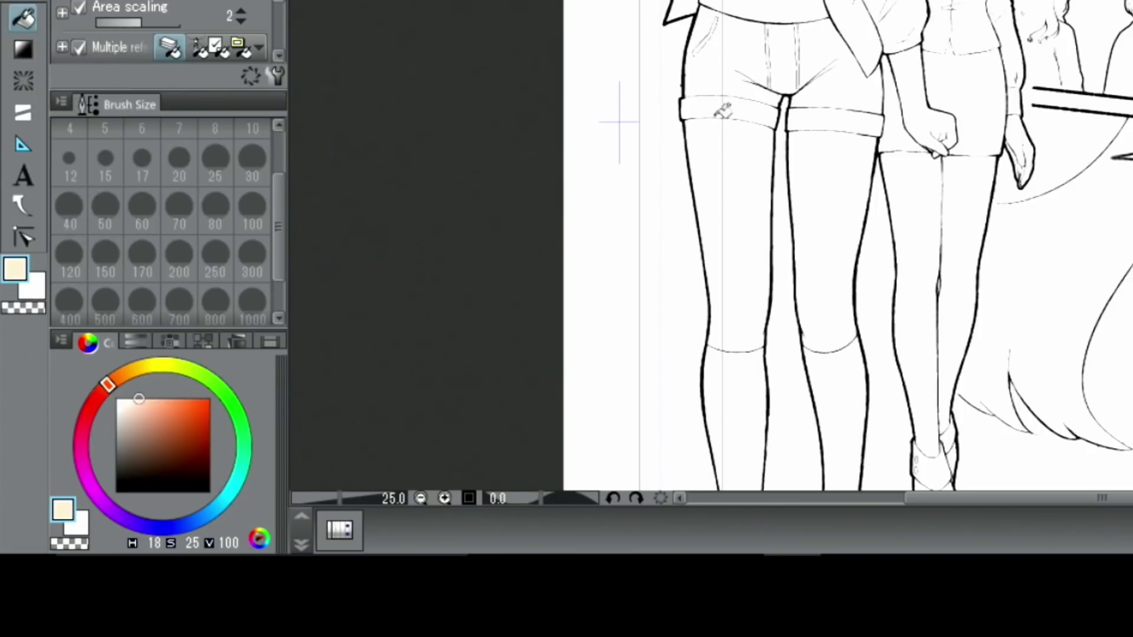
{"action": "left_click", "coordinate": [751, 160]}
{"action": "left_click", "coordinate": [839, 160]}
{"action": "left_click", "coordinate": [922, 98]}
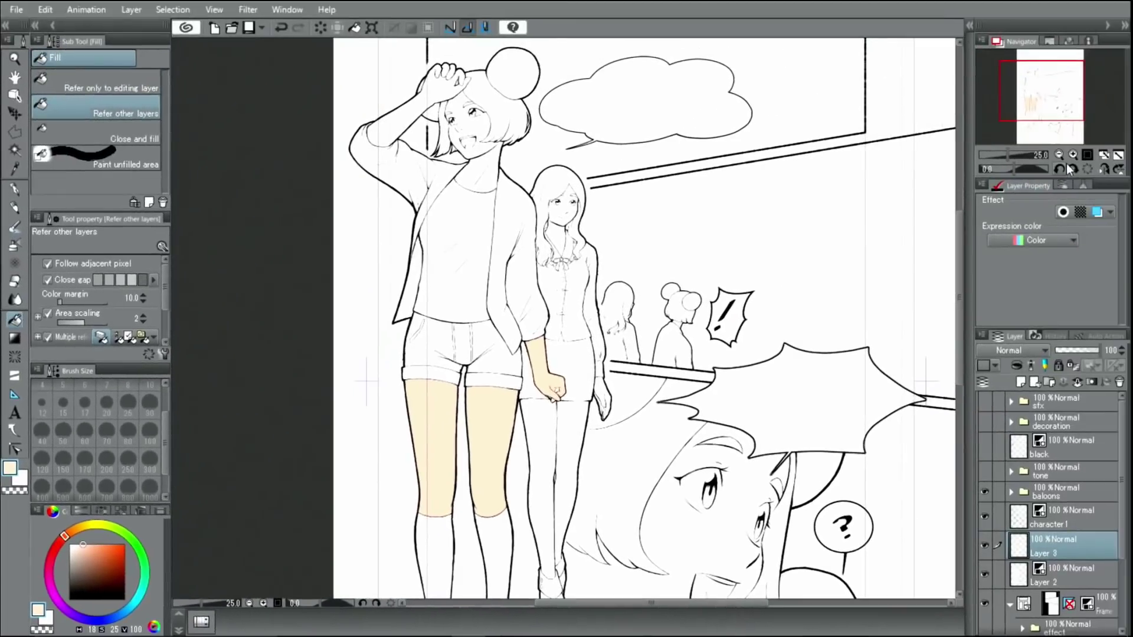
Fill the small leftover white gaps in the lowered hand with the skin colour, using Close and fill.
{"action": "left_click", "coordinate": [1073, 155]}
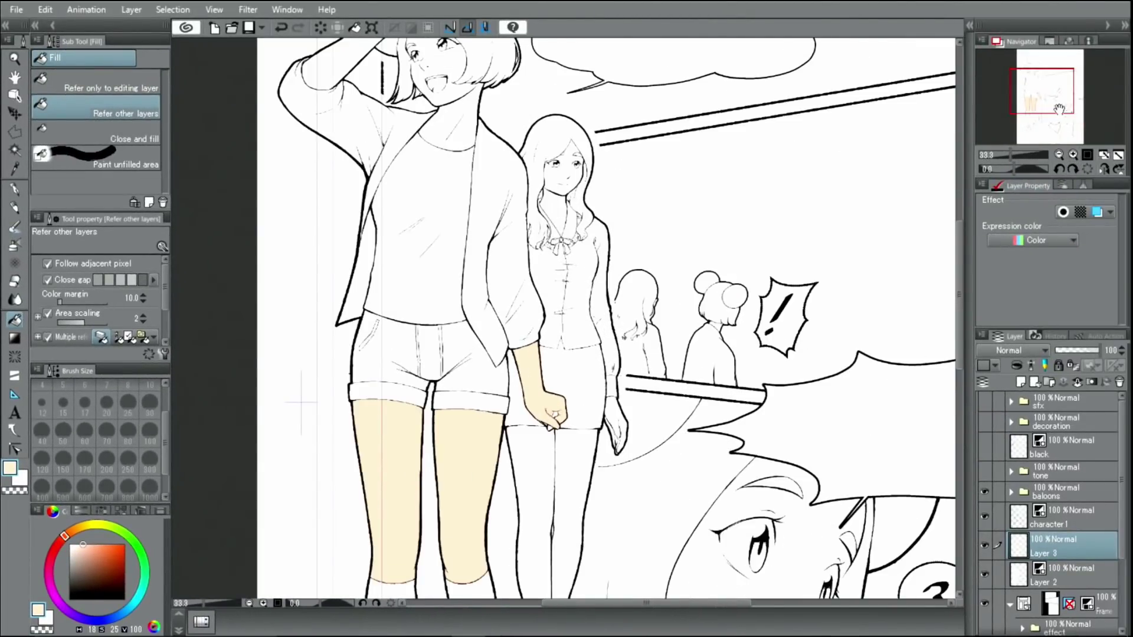
{"action": "left_click", "coordinate": [1073, 154]}
{"action": "left_click_drag", "start_coordinate": [1043, 93], "coordinate": [1043, 102]}
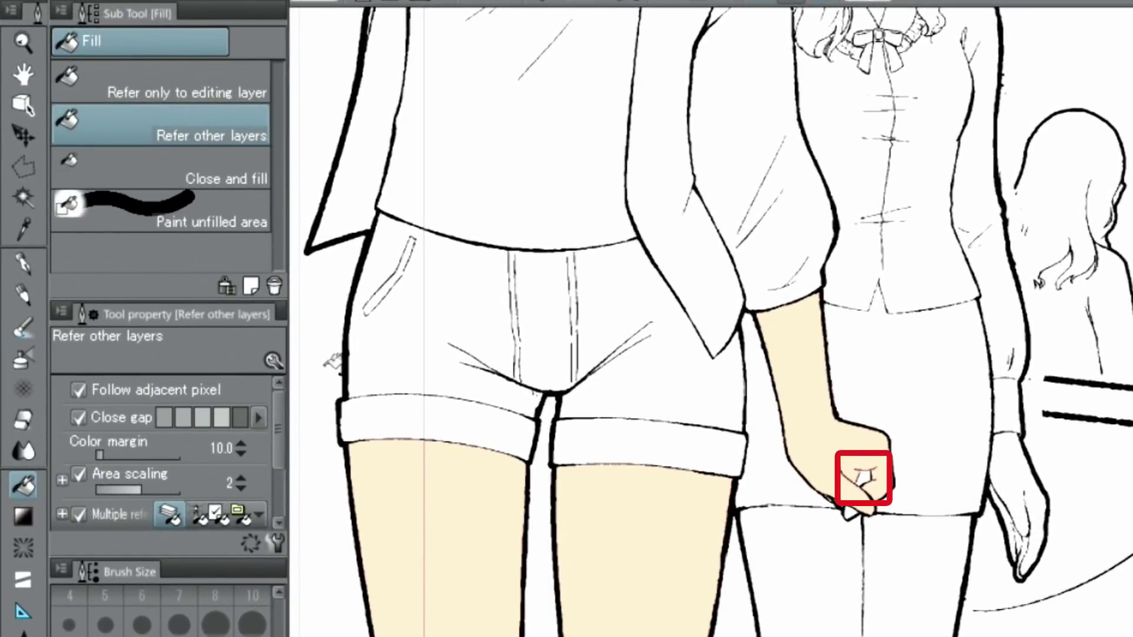
{"action": "left_click", "coordinate": [156, 172]}
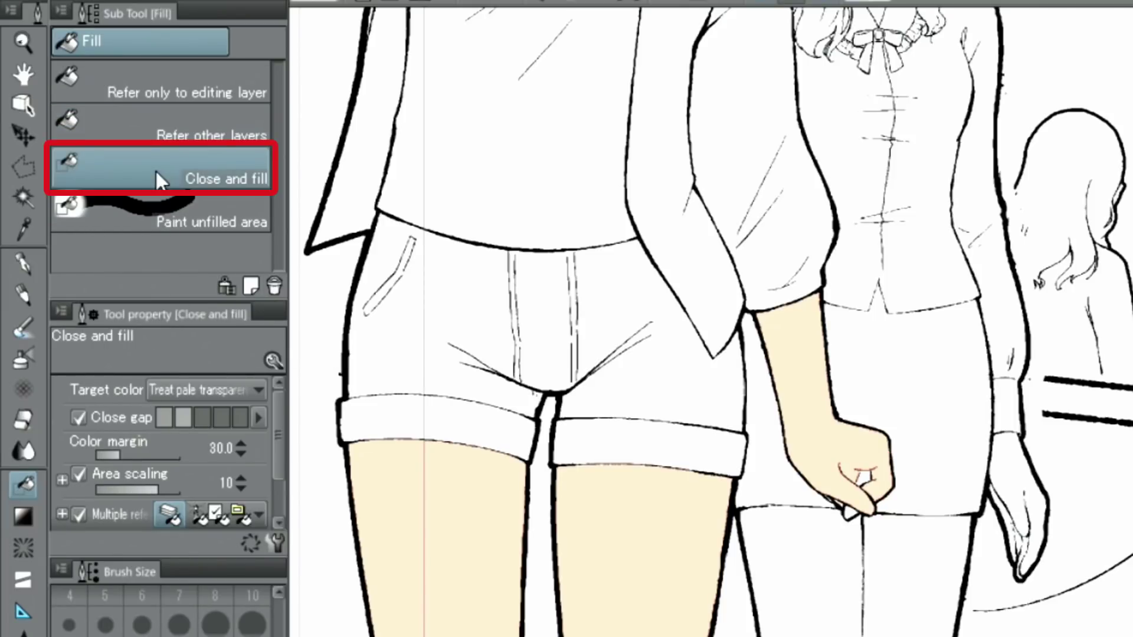
{"action": "mouse_move", "coordinate": [835, 456]}
{"action": "left_mouse_down"}
{"action": "mouse_move", "coordinate": [901, 446]}
{"action": "mouse_move", "coordinate": [908, 470]}
{"action": "mouse_move", "coordinate": [851, 524]}
{"action": "mouse_move", "coordinate": [833, 520]}
{"action": "mouse_move", "coordinate": [829, 467]}
{"action": "left_mouse_up"}
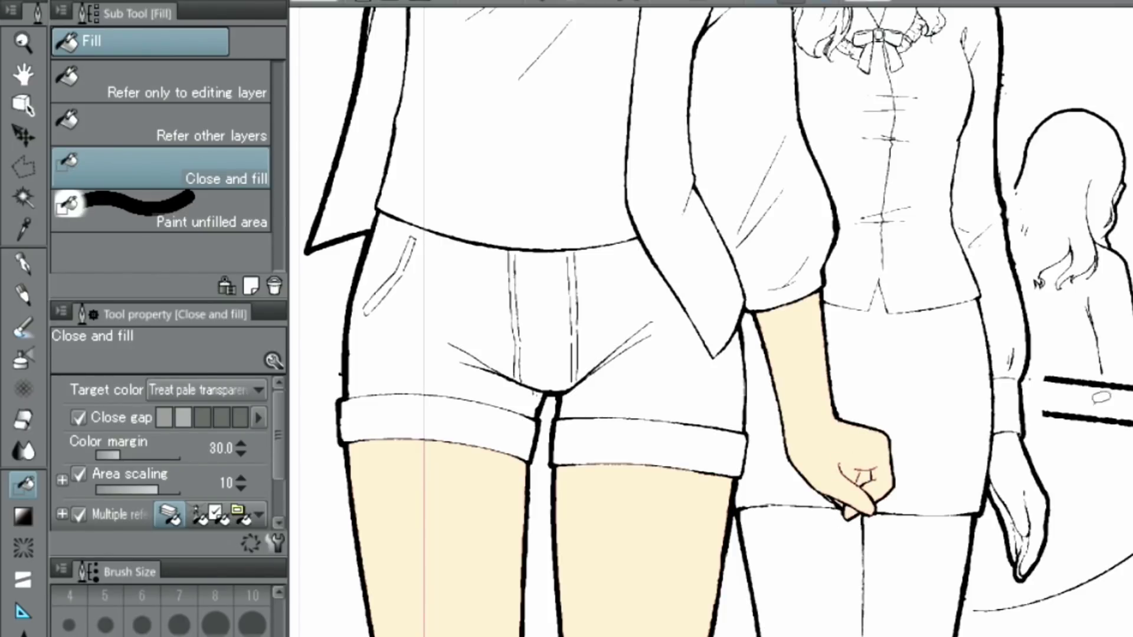
Fill the tall character's face, neck and raised arm with Refer other layers, and the fingers with Paint unfilled area, in the skin colour.
{"action": "scroll", "coordinate": [992, 431], "scroll_direction": "down", "scroll_amount": 5}
{"action": "scroll", "coordinate": [974, 407], "scroll_direction": "up", "scroll_amount": 5}
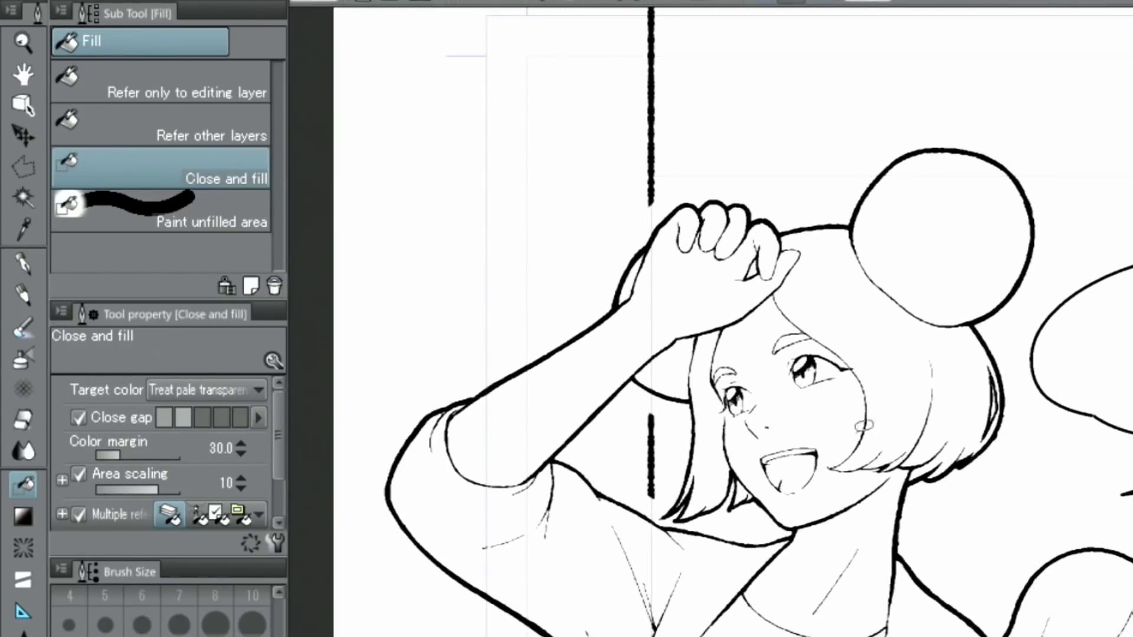
{"action": "left_click", "coordinate": [232, 134]}
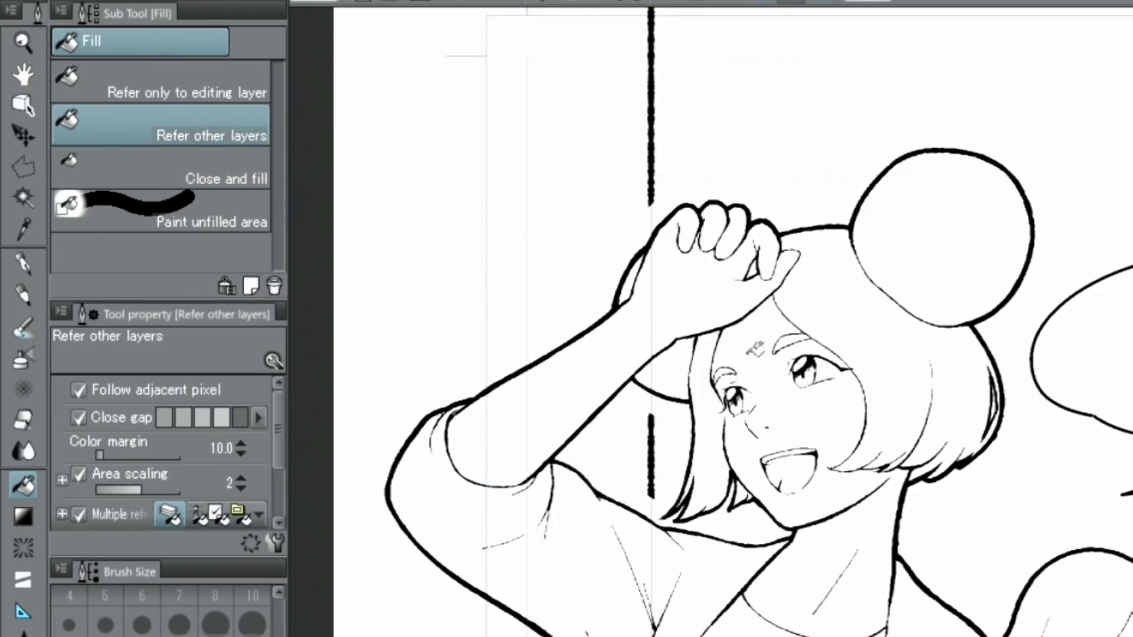
{"action": "left_click", "coordinate": [755, 347]}
{"action": "left_click", "coordinate": [815, 544]}
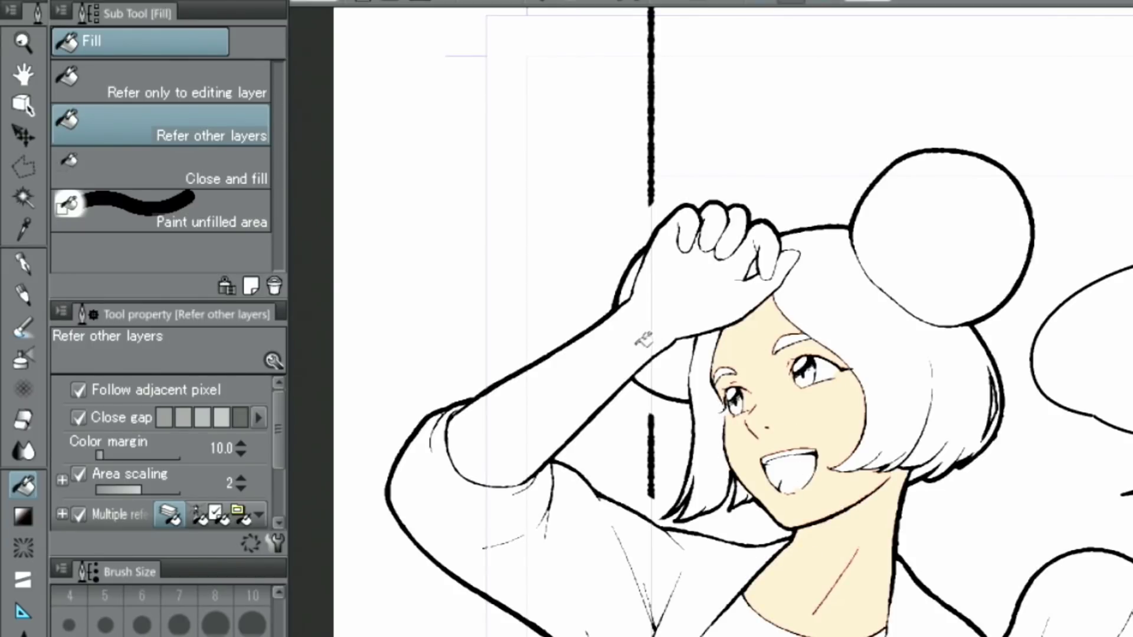
{"action": "left_click", "coordinate": [638, 329]}
{"action": "left_click", "coordinate": [772, 233]}
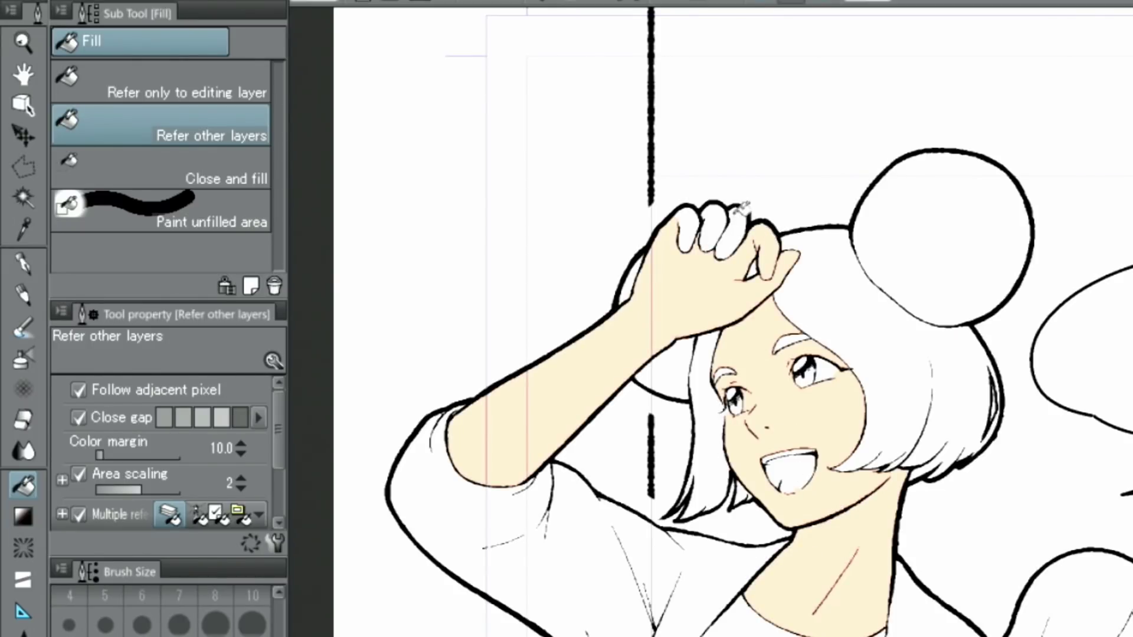
{"action": "left_click", "coordinate": [228, 222]}
{"action": "mouse_move", "coordinate": [687, 221]}
{"action": "left_mouse_down"}
{"action": "mouse_move", "coordinate": [688, 210]}
{"action": "mouse_move", "coordinate": [679, 219]}
{"action": "mouse_move", "coordinate": [694, 225]}
{"action": "mouse_move", "coordinate": [737, 213]}
{"action": "mouse_move", "coordinate": [739, 241]}
{"action": "mouse_move", "coordinate": [721, 254]}
{"action": "mouse_move", "coordinate": [713, 217]}
{"action": "mouse_move", "coordinate": [683, 242]}
{"action": "left_mouse_up"}
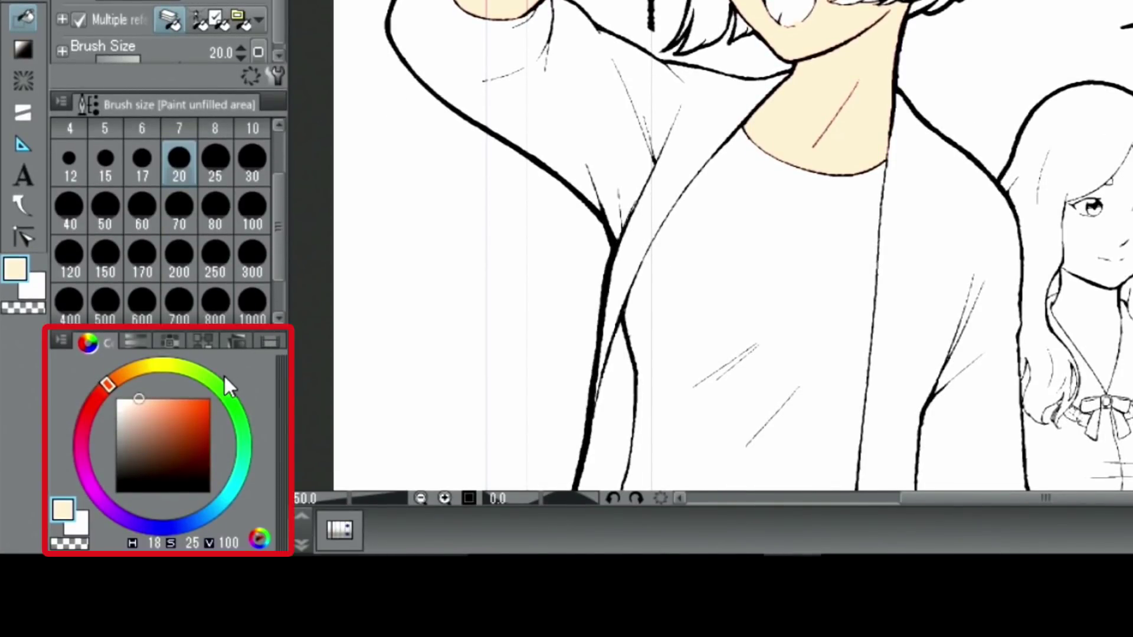
Set the drawing colour to vivid pink (H 325, S 72, V 100) and add a new raster layer above the skin layer.
{"action": "mouse_move", "coordinate": [107, 384]}
{"action": "left_mouse_down"}
{"action": "mouse_move", "coordinate": [90, 399]}
{"action": "mouse_move", "coordinate": [81, 458]}
{"action": "left_mouse_up"}
{"action": "left_click_drag", "start_coordinate": [155, 413], "coordinate": [188, 384]}
{"action": "left_click_drag", "start_coordinate": [78, 455], "coordinate": [77, 451]}
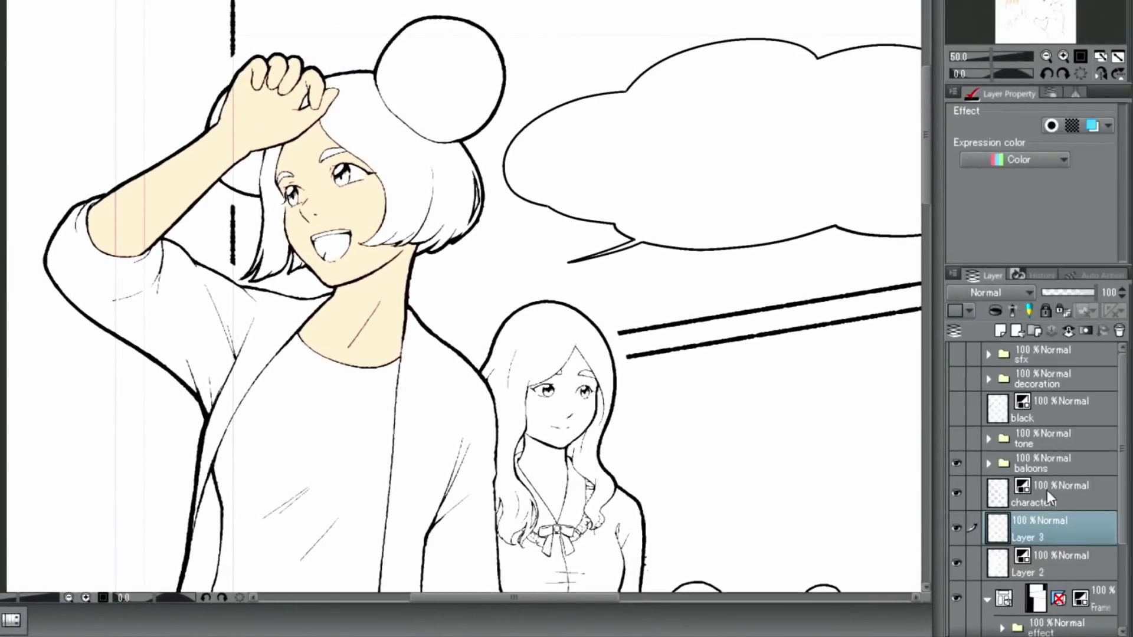
{"action": "left_click", "coordinate": [1001, 332]}
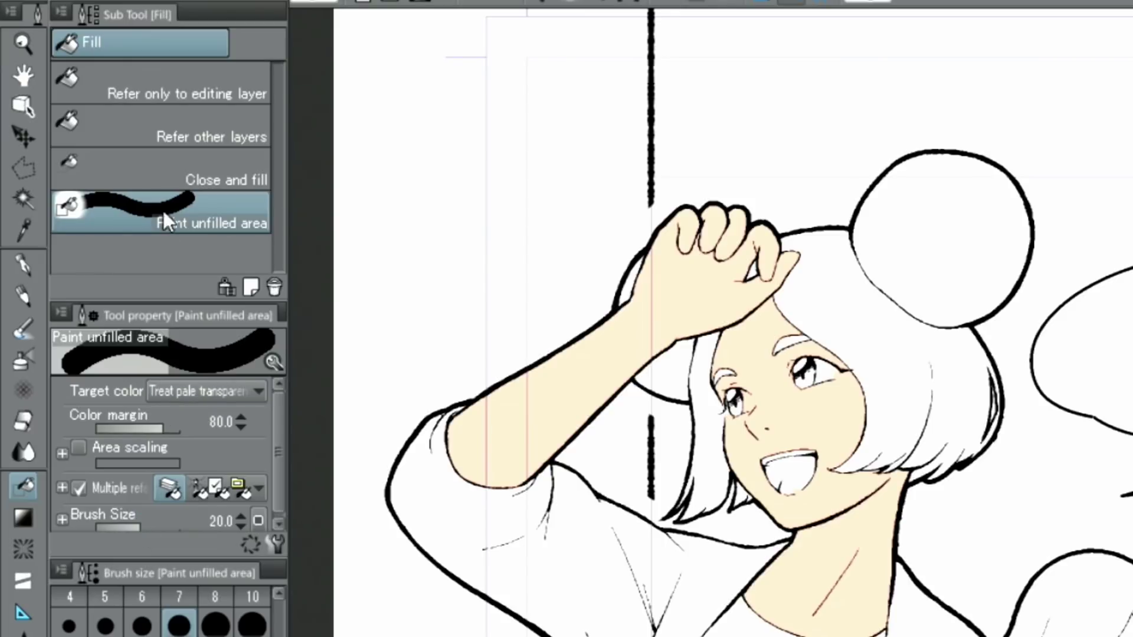
Fill every section of the tall character's jacket with the pink, using the Refer other layers fill.
{"action": "left_click", "coordinate": [154, 131]}
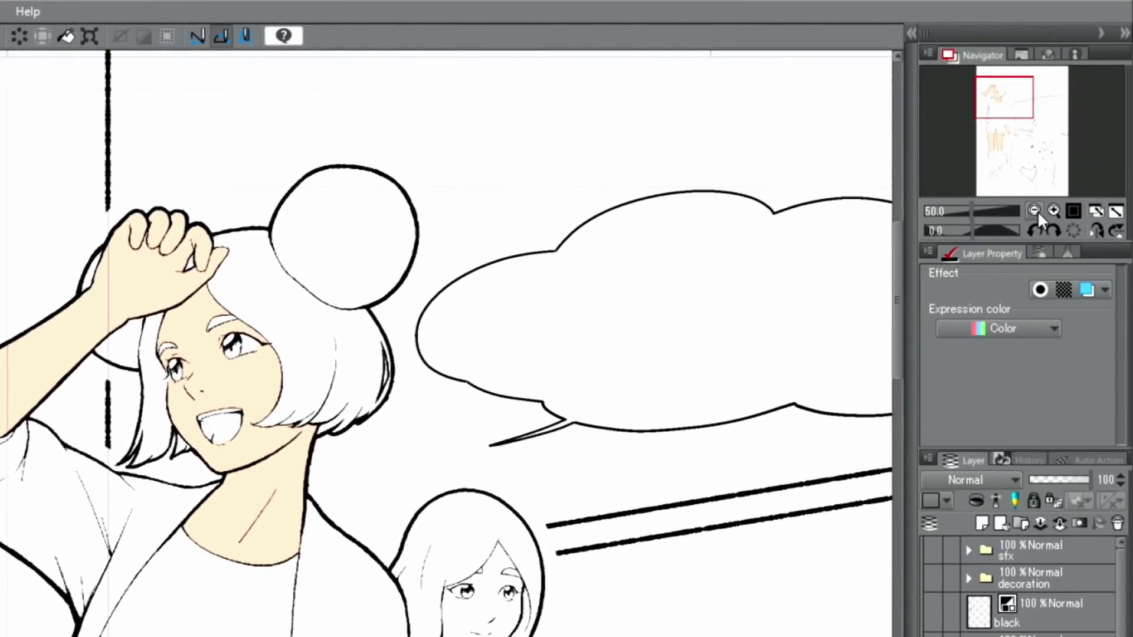
{"action": "left_click", "coordinate": [1034, 211]}
{"action": "left_click_drag", "start_coordinate": [1006, 92], "coordinate": [1009, 110]}
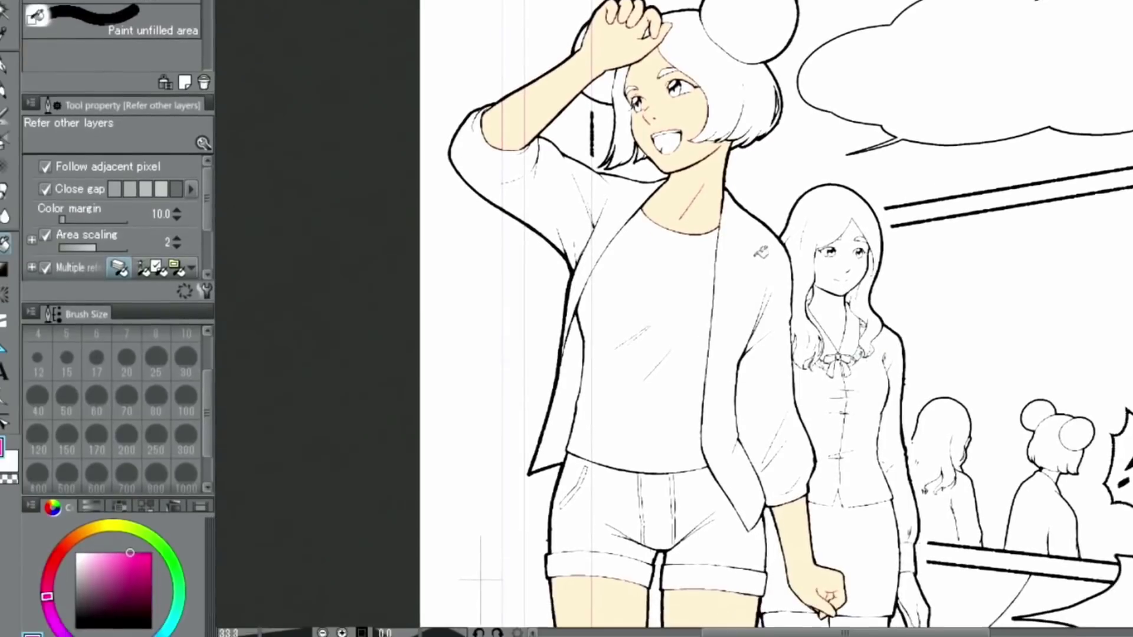
{"action": "left_click", "coordinate": [353, 449]}
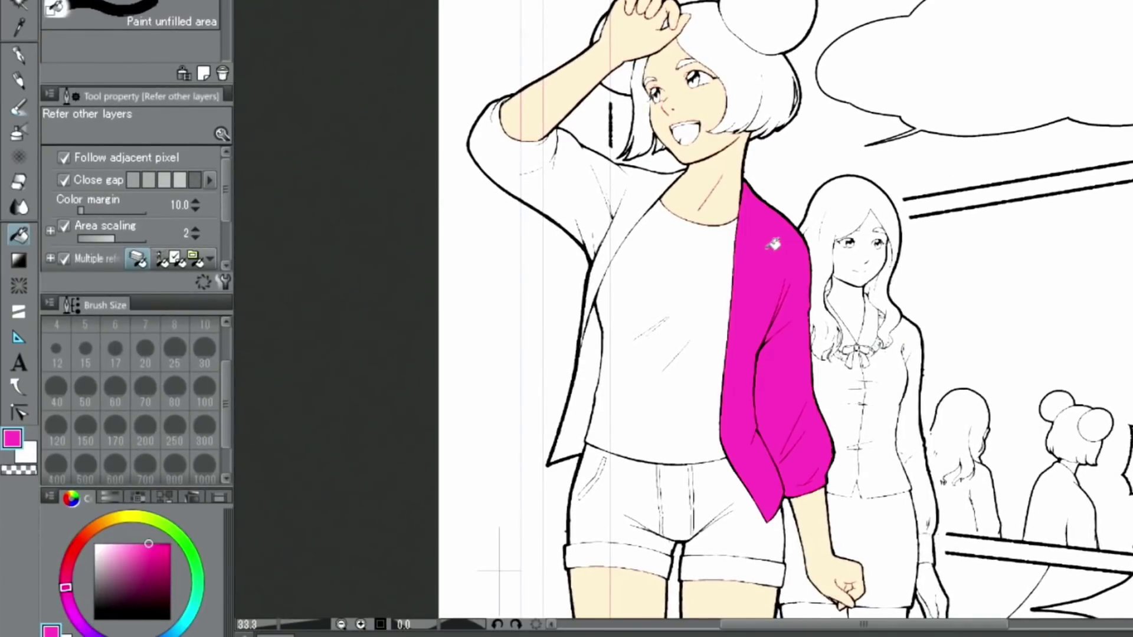
{"action": "left_click", "coordinate": [620, 183]}
{"action": "left_click", "coordinate": [586, 354]}
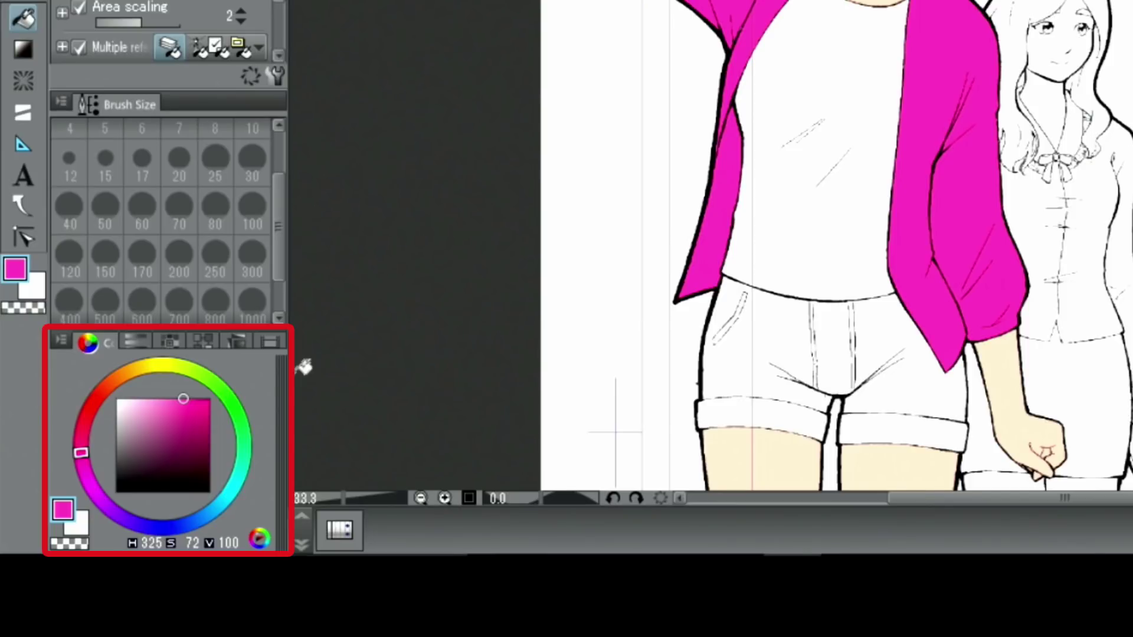
Add a new raster layer above the jacket layer and fill the tall character's shirt with yellow.
{"action": "left_click_drag", "start_coordinate": [148, 367], "coordinate": [152, 359]}
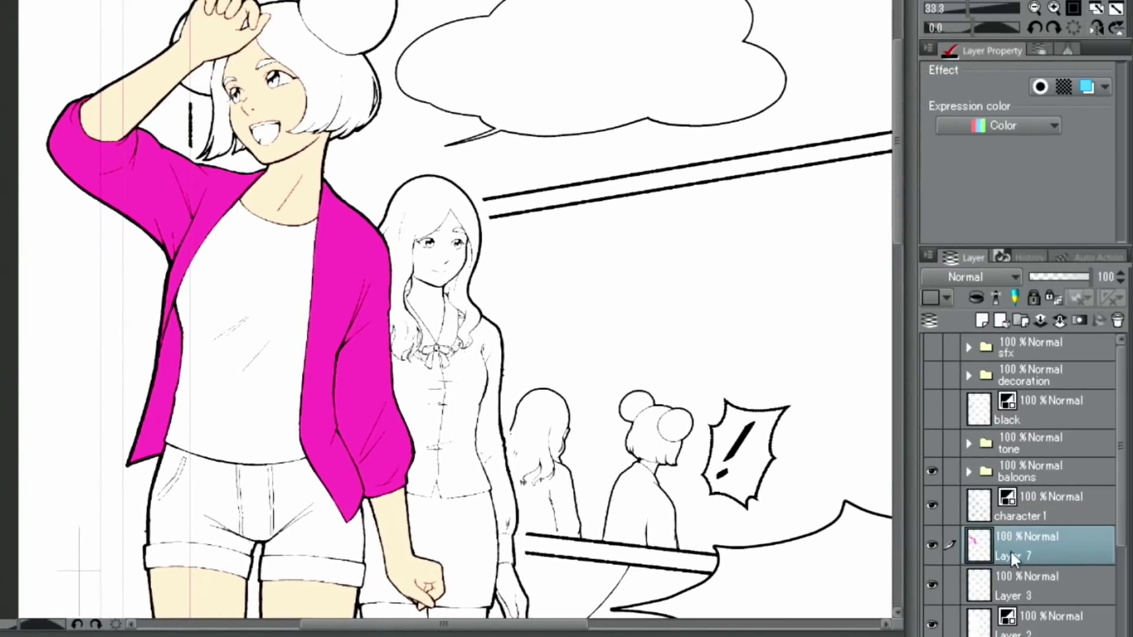
{"action": "left_click", "coordinate": [982, 321]}
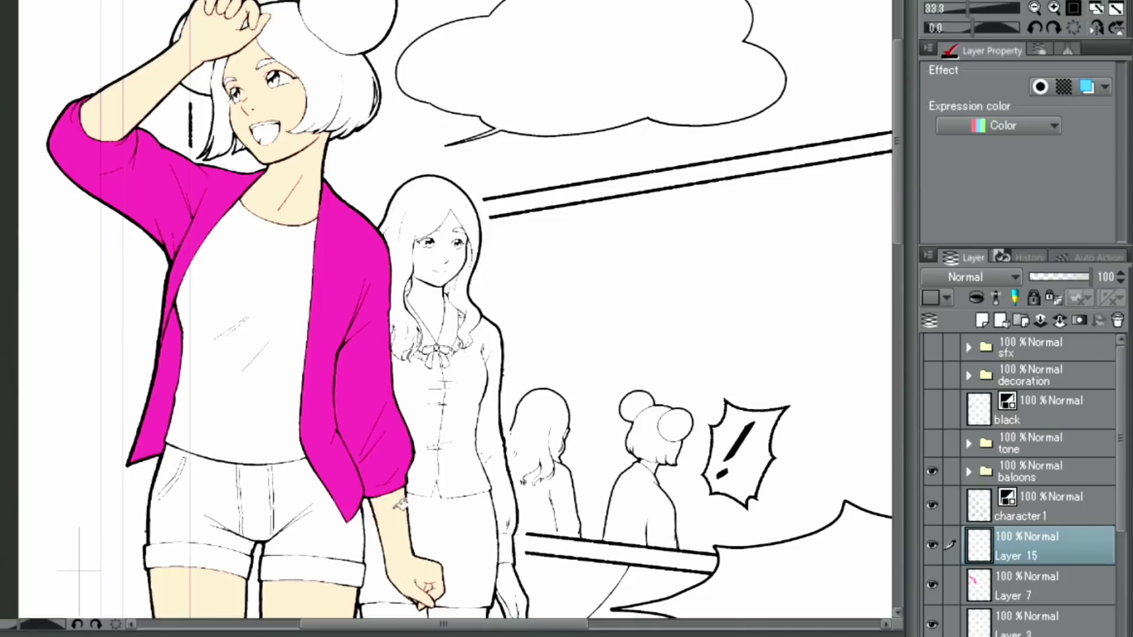
{"action": "left_click", "coordinate": [271, 286]}
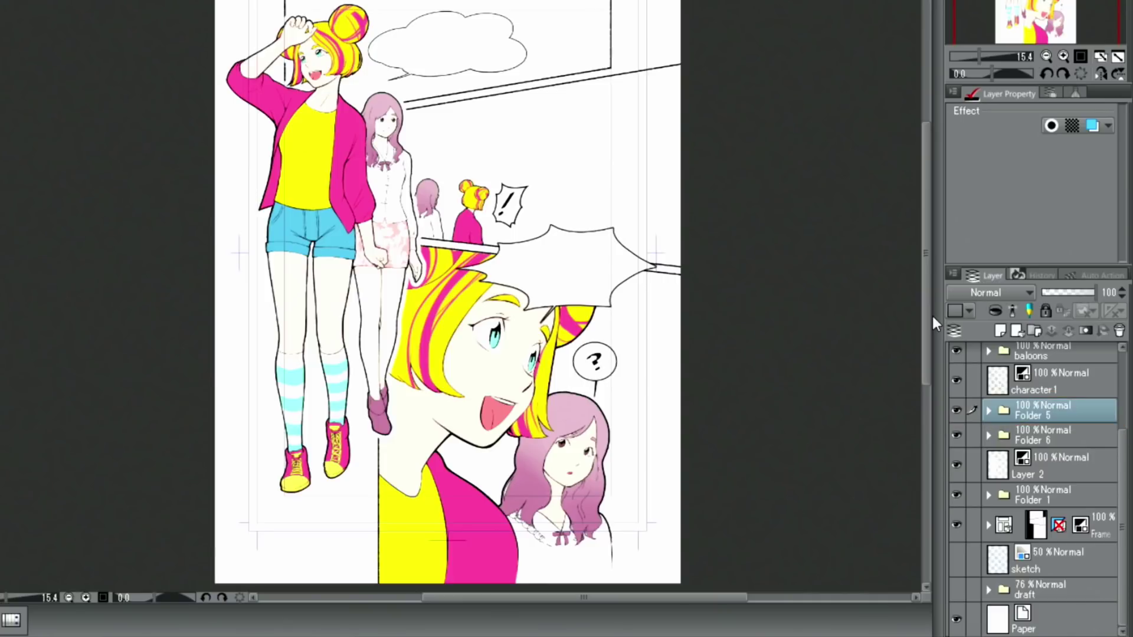
Add a new layer above Folder 5, clip it to the layer below, and set its blending mode to Multiply.
{"action": "left_click", "coordinate": [1001, 332]}
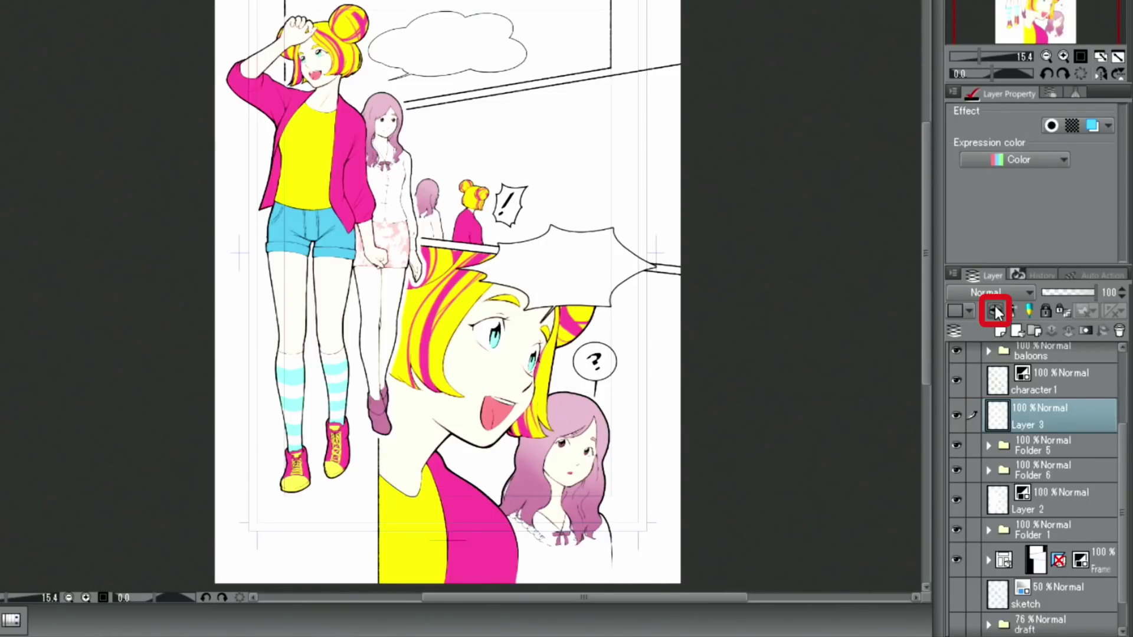
{"action": "left_click", "coordinate": [995, 311]}
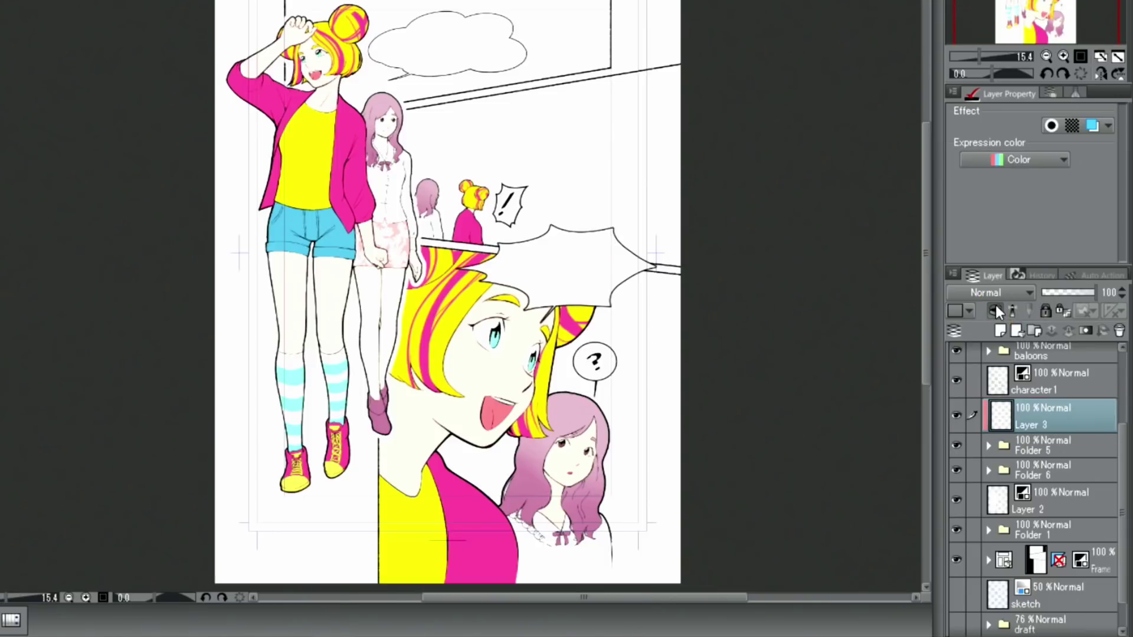
{"action": "left_click", "coordinate": [999, 295]}
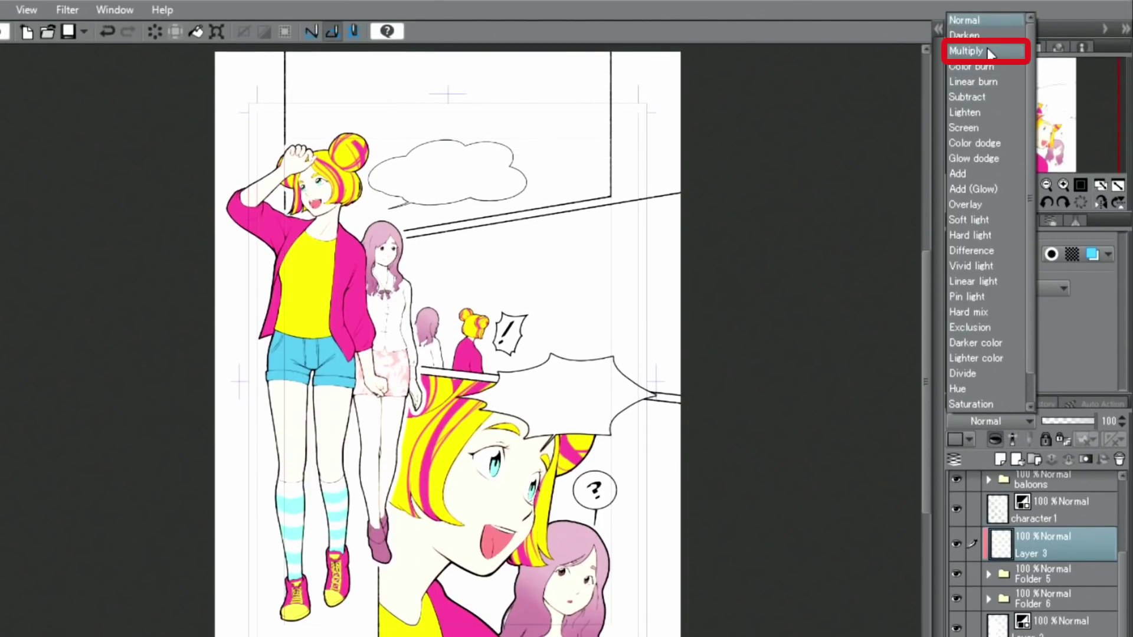
{"action": "left_click", "coordinate": [987, 47]}
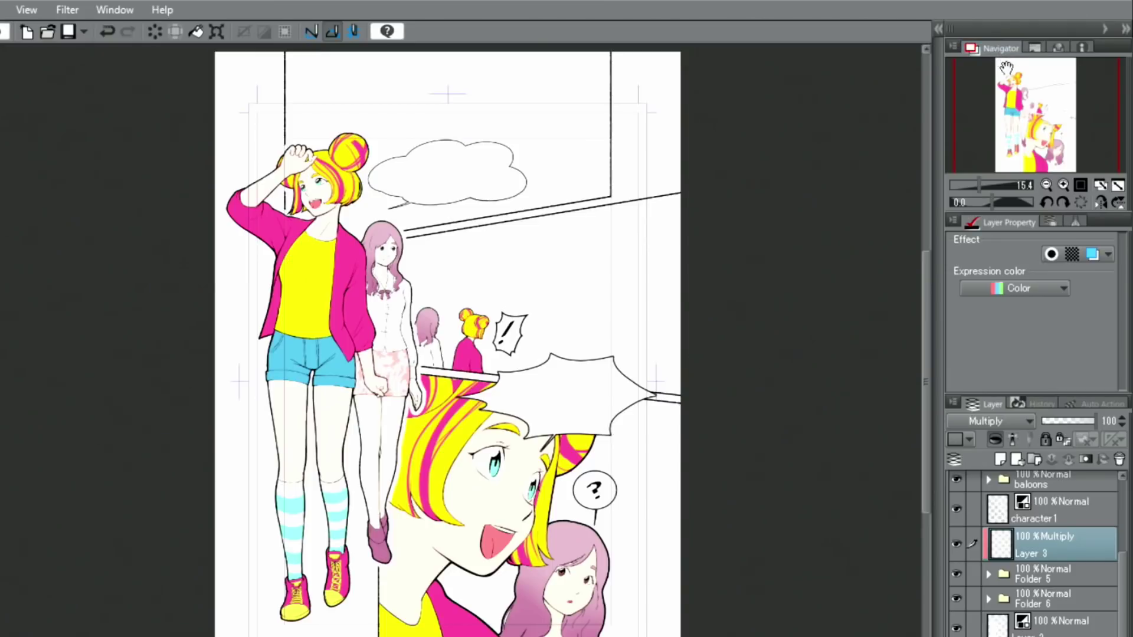
Outline a shadow on the underside of the tall character's raised sleeve with the Mapping pen in pale purple and fill it in.
{"action": "left_click", "coordinate": [1063, 184]}
{"action": "left_click", "coordinate": [1063, 186]}
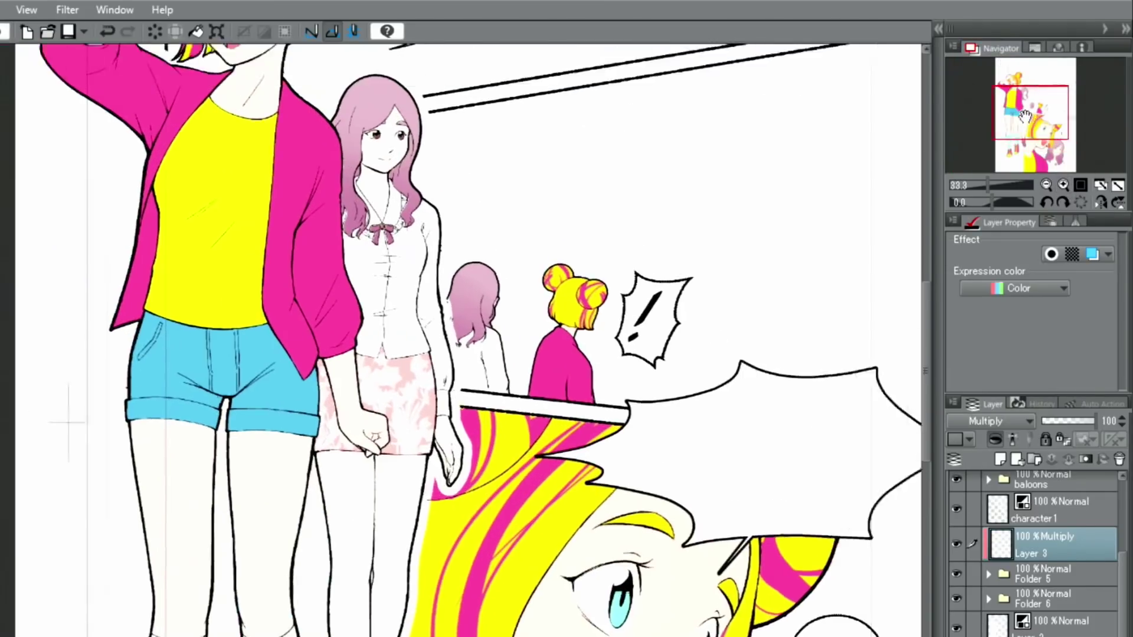
{"action": "left_click_drag", "start_coordinate": [1026, 116], "coordinate": [1014, 98]}
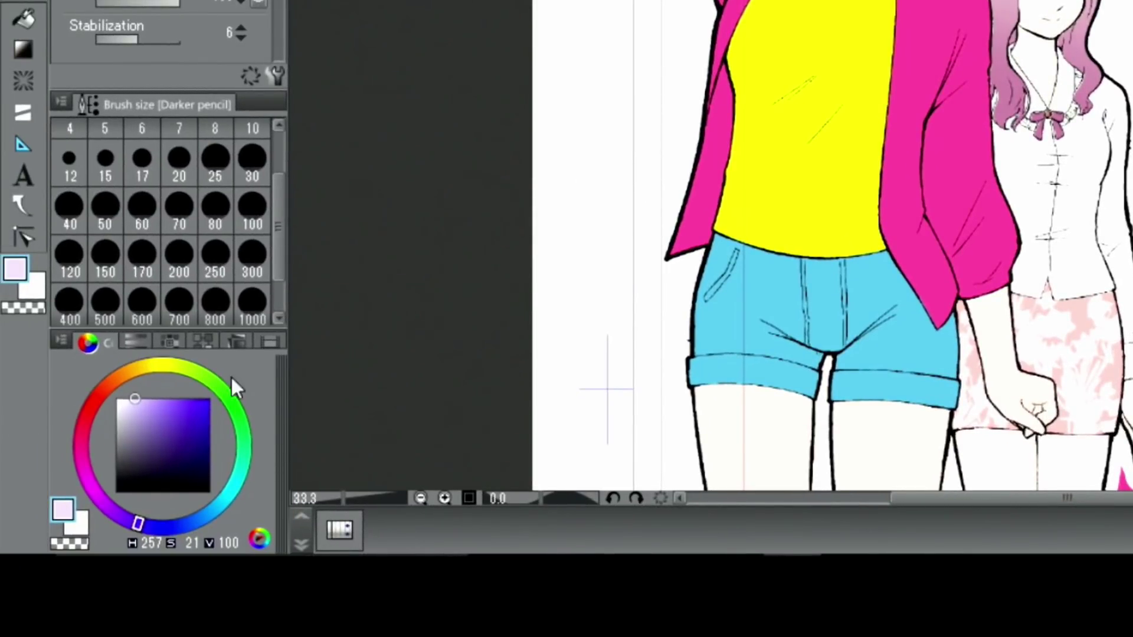
{"action": "left_click", "coordinate": [133, 398]}
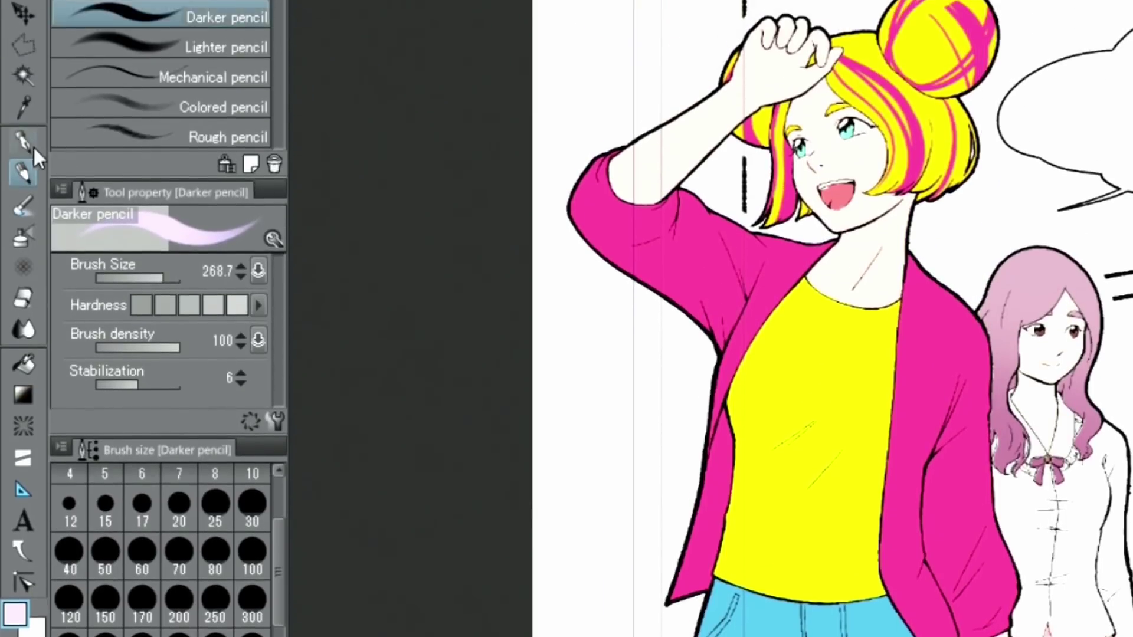
{"action": "left_click", "coordinate": [23, 143]}
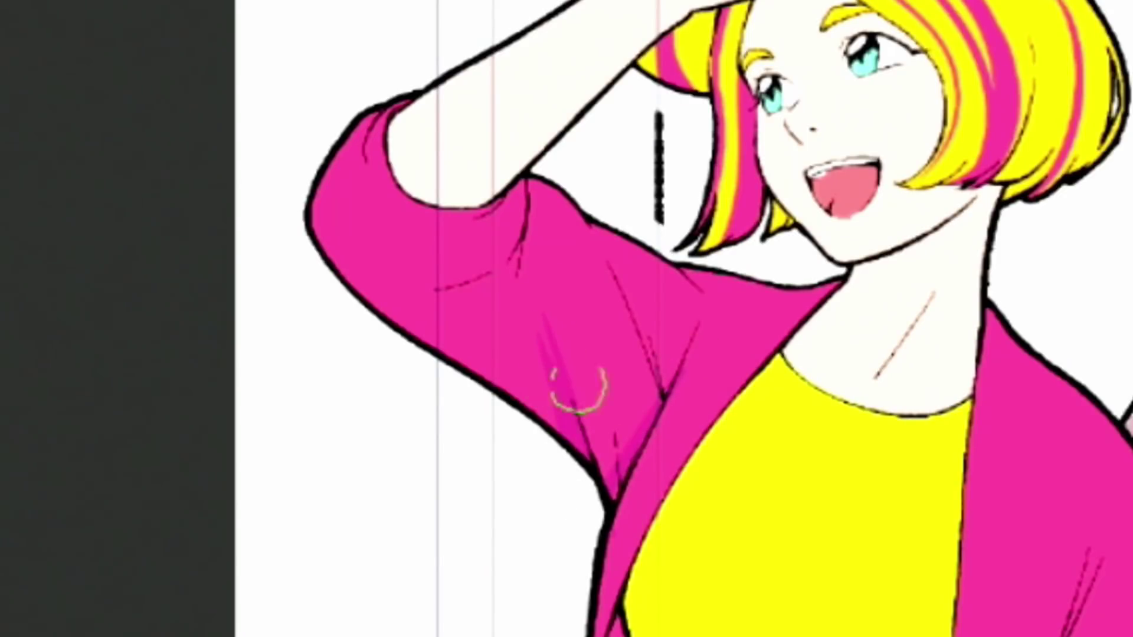
{"action": "mouse_move", "coordinate": [372, 307]}
{"action": "left_mouse_down"}
{"action": "mouse_move", "coordinate": [552, 411]}
{"action": "mouse_move", "coordinate": [311, 298]}
{"action": "mouse_move", "coordinate": [295, 231]}
{"action": "left_mouse_up"}
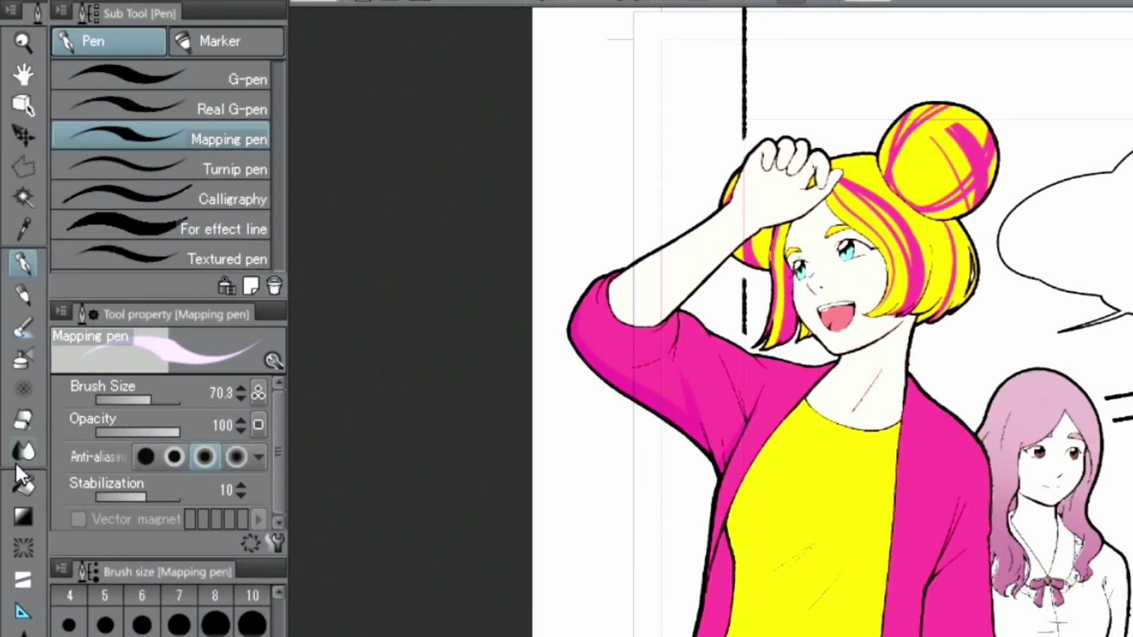
{"action": "left_click", "coordinate": [25, 485]}
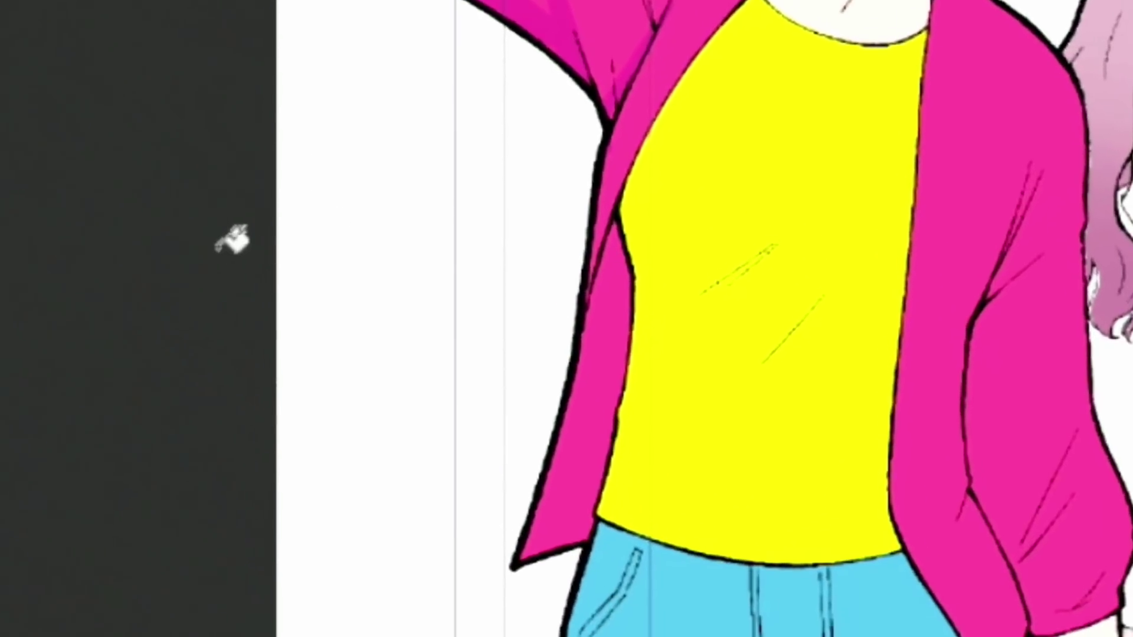
{"action": "left_click", "coordinate": [619, 326]}
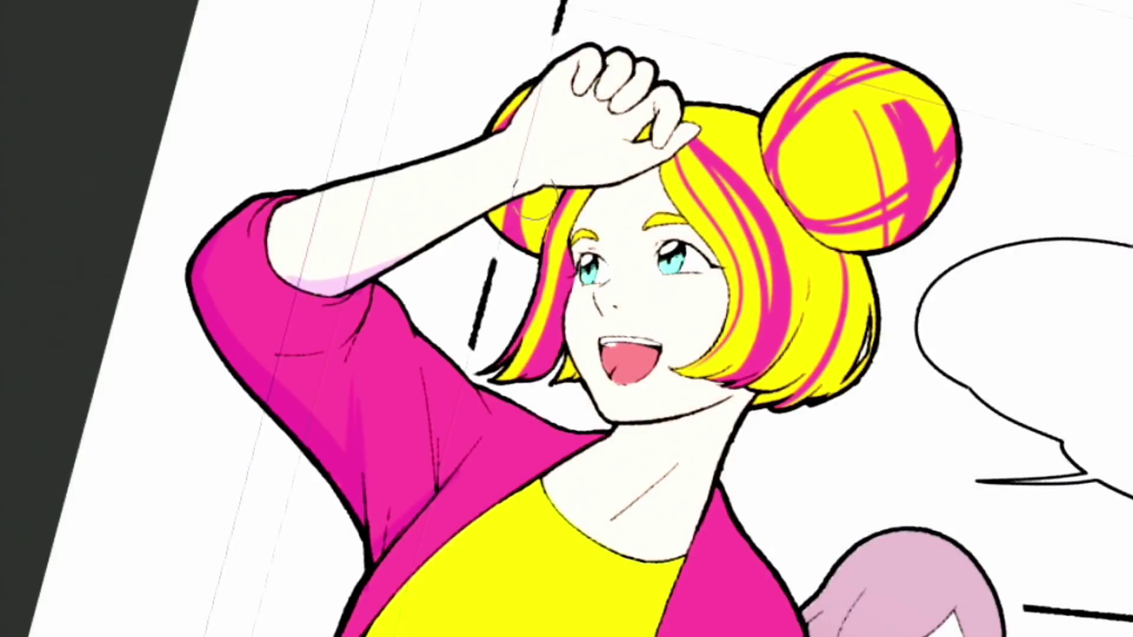
Shade the tall character's side hair lock and the underside of the raised hand with pale purple, filling the hair behind it.
{"action": "mouse_move", "coordinate": [534, 200]}
{"action": "left_mouse_down"}
{"action": "mouse_move", "coordinate": [561, 268]}
{"action": "mouse_move", "coordinate": [540, 384]}
{"action": "mouse_move", "coordinate": [558, 354]}
{"action": "mouse_move", "coordinate": [517, 377]}
{"action": "left_mouse_up"}
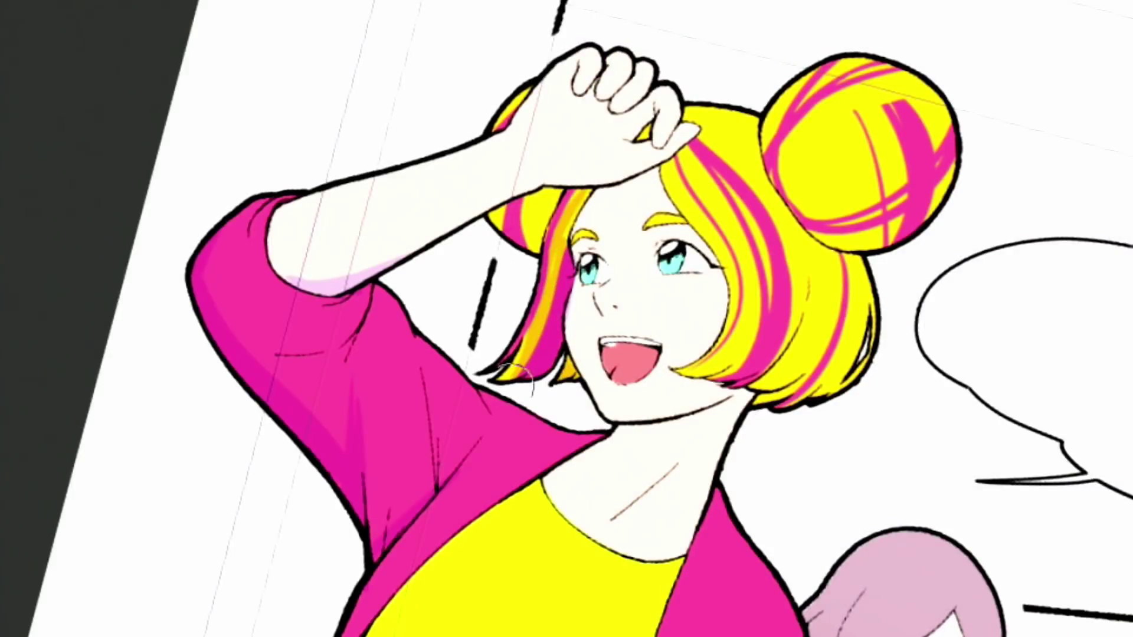
{"action": "mouse_move", "coordinate": [540, 177]}
{"action": "left_mouse_down"}
{"action": "mouse_move", "coordinate": [593, 169]}
{"action": "mouse_move", "coordinate": [514, 178]}
{"action": "left_mouse_up"}
{"action": "mouse_move", "coordinate": [657, 158]}
{"action": "left_mouse_down"}
{"action": "mouse_move", "coordinate": [599, 199]}
{"action": "mouse_move", "coordinate": [650, 159]}
{"action": "mouse_move", "coordinate": [548, 162]}
{"action": "mouse_move", "coordinate": [639, 161]}
{"action": "left_mouse_up"}
{"action": "key", "text": "g"}
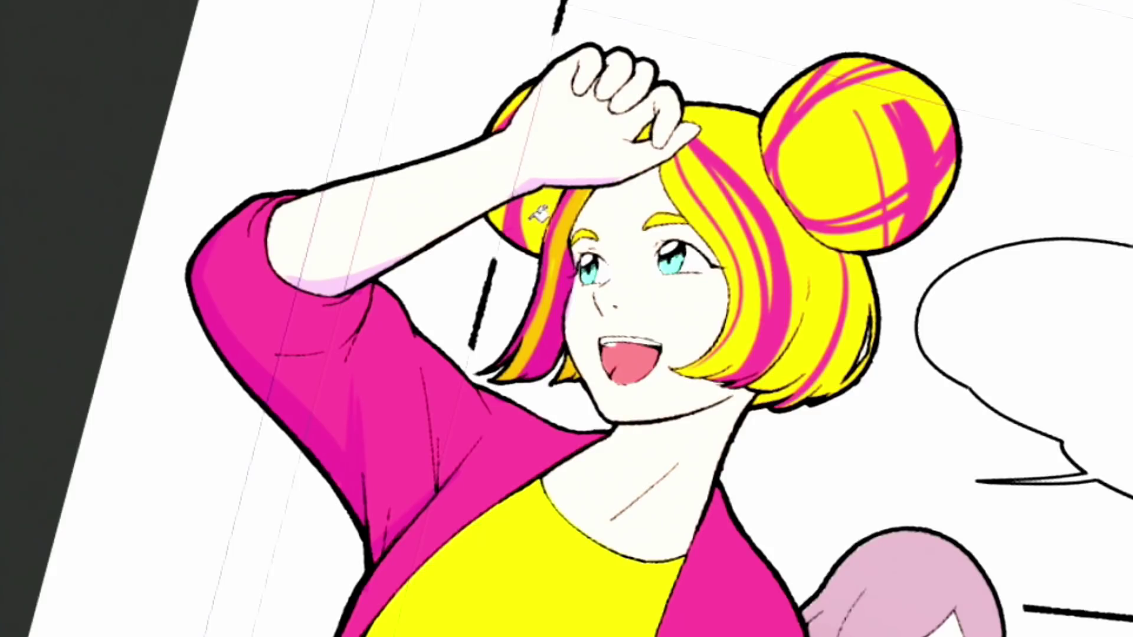
{"action": "left_click", "coordinate": [522, 213]}
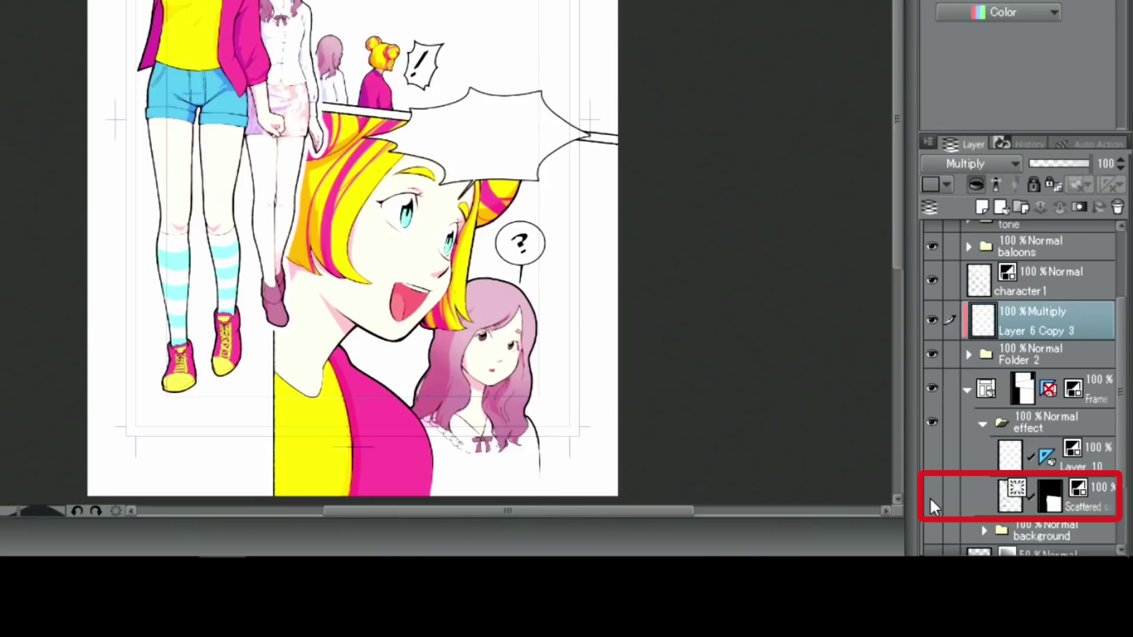
Show the scattered saturated line layer in the effect folder and set its expression colour to Color.
{"action": "left_click", "coordinate": [932, 497]}
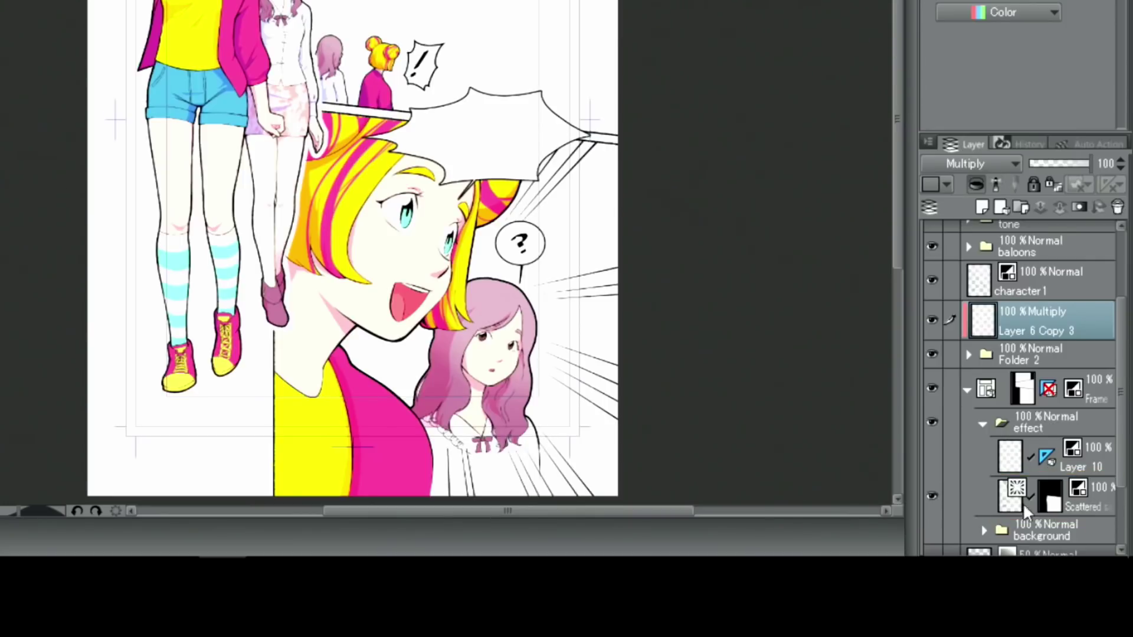
{"action": "left_click", "coordinate": [1098, 490]}
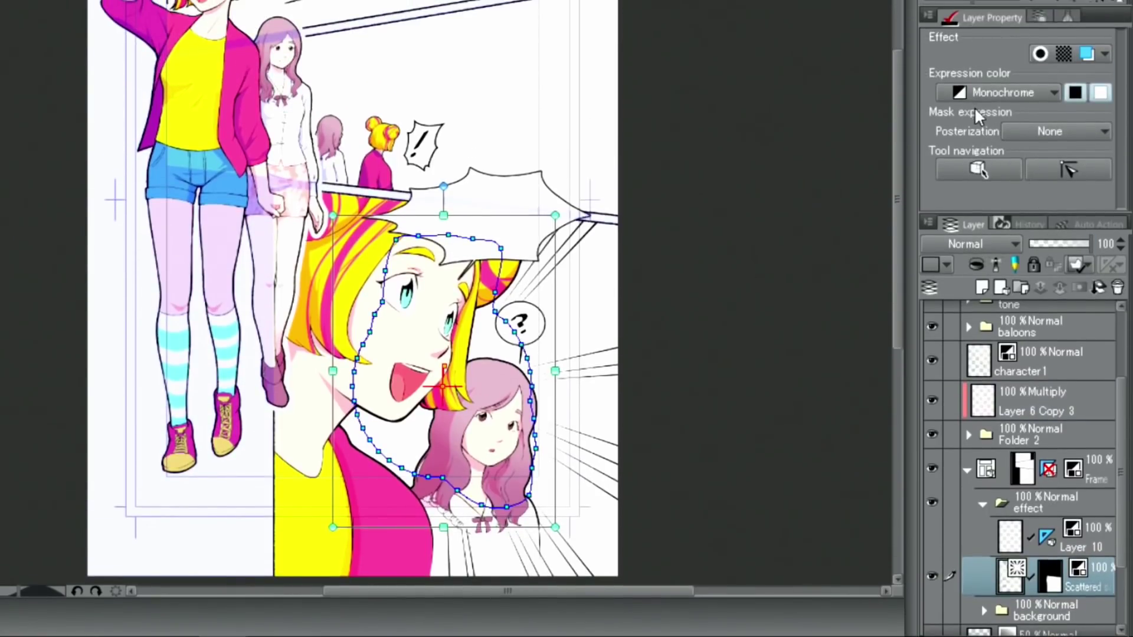
{"action": "left_click", "coordinate": [968, 15]}
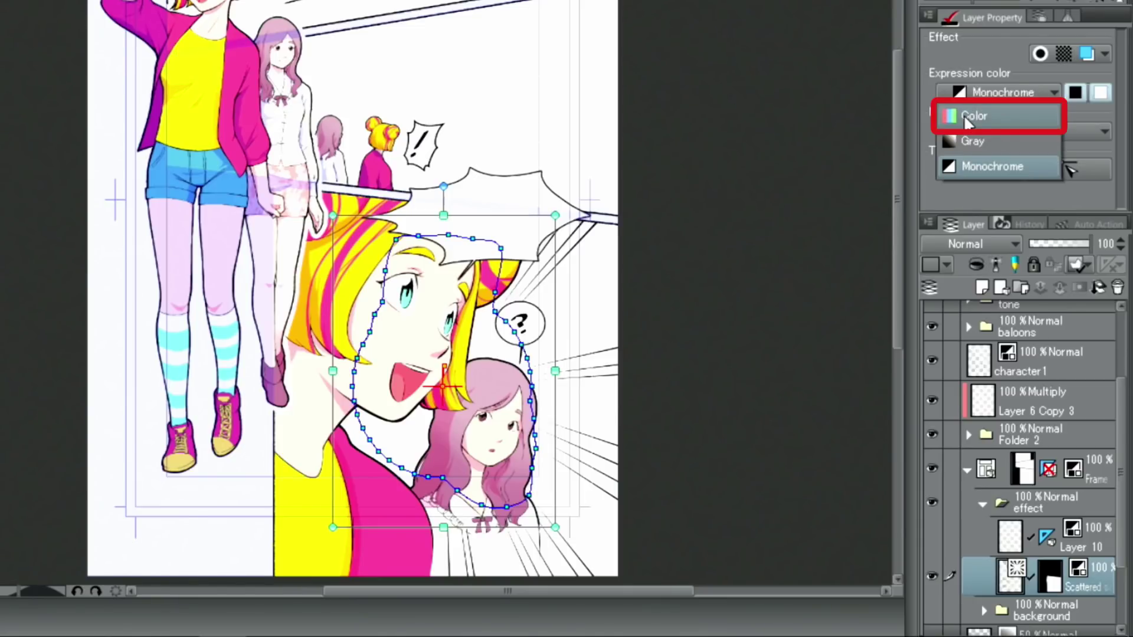
{"action": "left_click", "coordinate": [966, 121]}
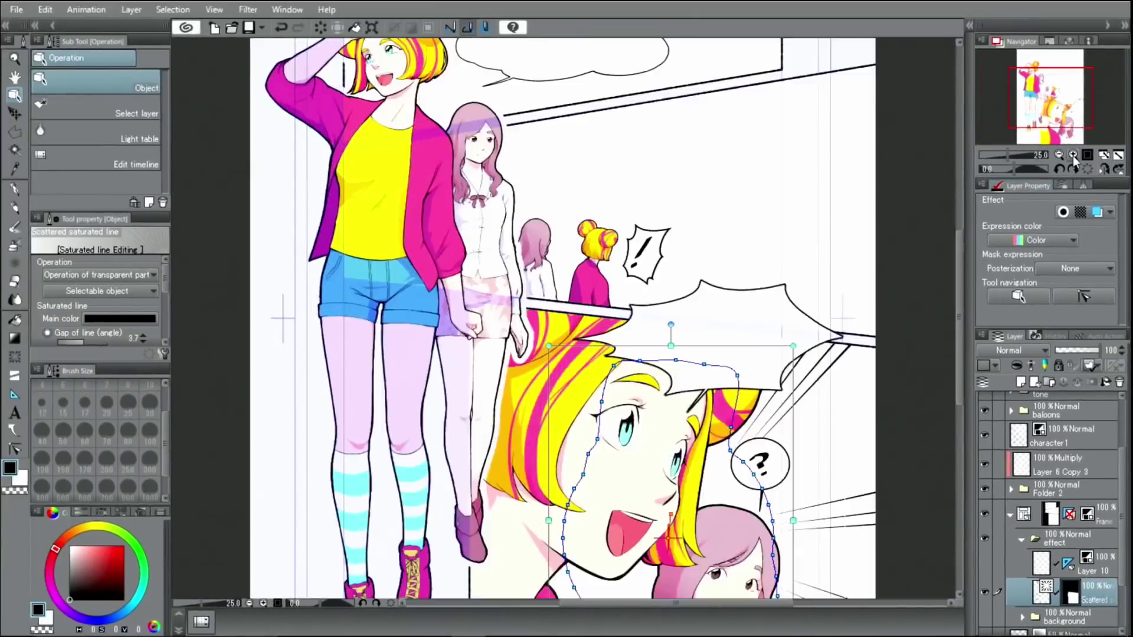
Set the main colour of the scattered saturated lines to blue (H 245, S 87, V 84).
{"action": "left_click", "coordinate": [1073, 155]}
{"action": "left_click", "coordinate": [1073, 155]}
{"action": "left_click_drag", "start_coordinate": [1056, 108], "coordinate": [1069, 116]}
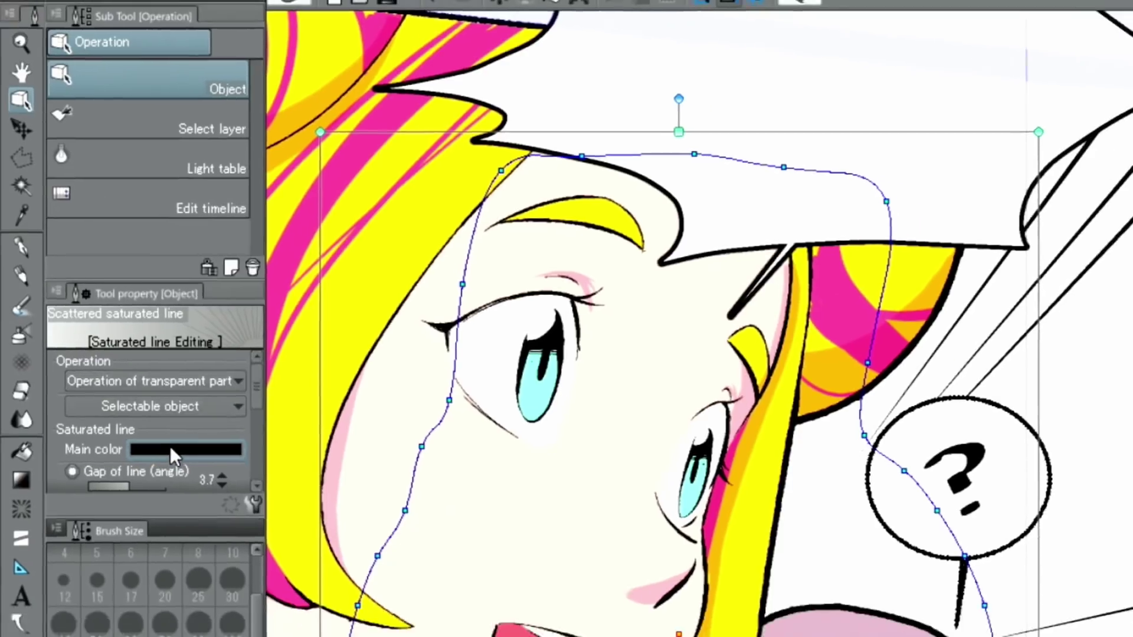
{"action": "left_click", "coordinate": [187, 485]}
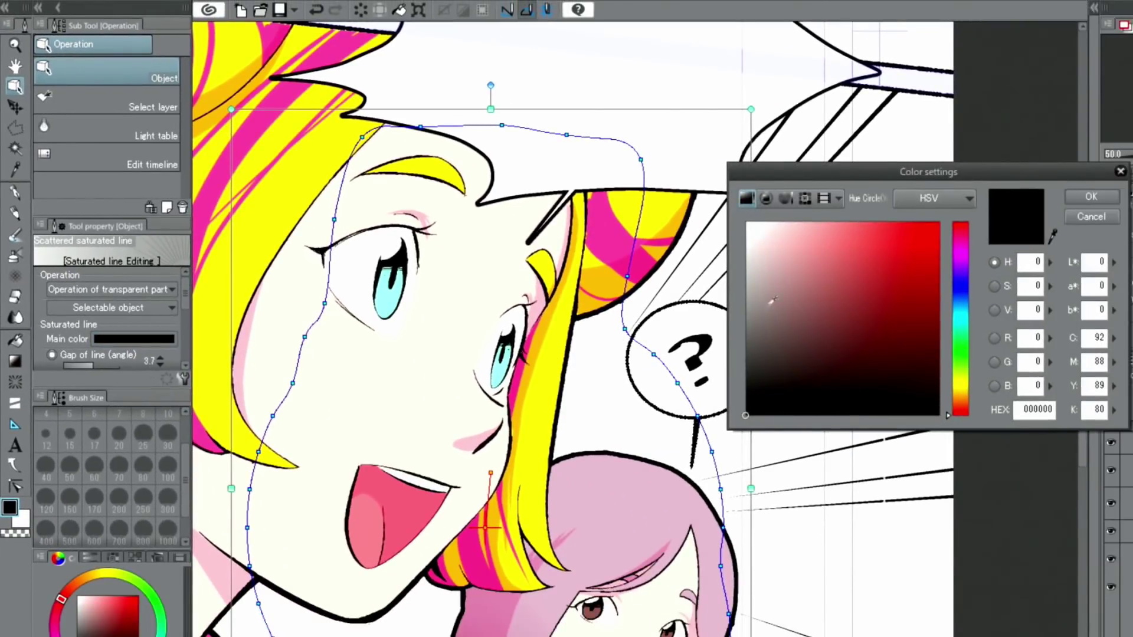
{"action": "left_click", "coordinate": [960, 283]}
{"action": "left_click", "coordinate": [910, 261]}
{"action": "mouse_move", "coordinate": [916, 257]}
{"action": "left_mouse_down"}
{"action": "mouse_move", "coordinate": [940, 246]}
{"action": "mouse_move", "coordinate": [915, 253]}
{"action": "left_mouse_up"}
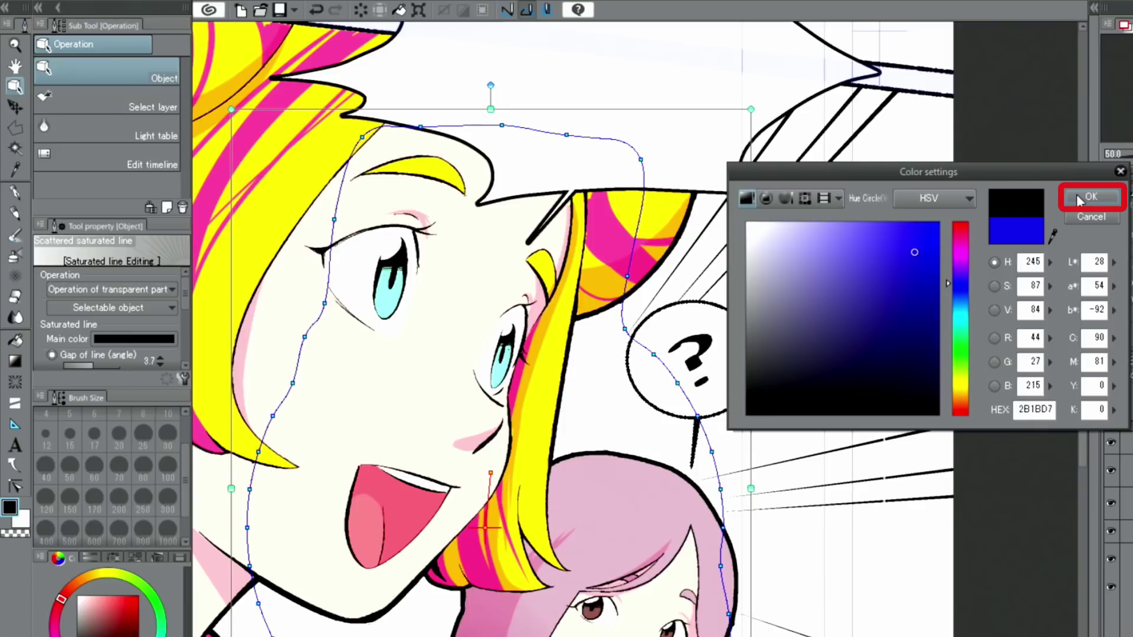
{"action": "left_click", "coordinate": [1077, 198]}
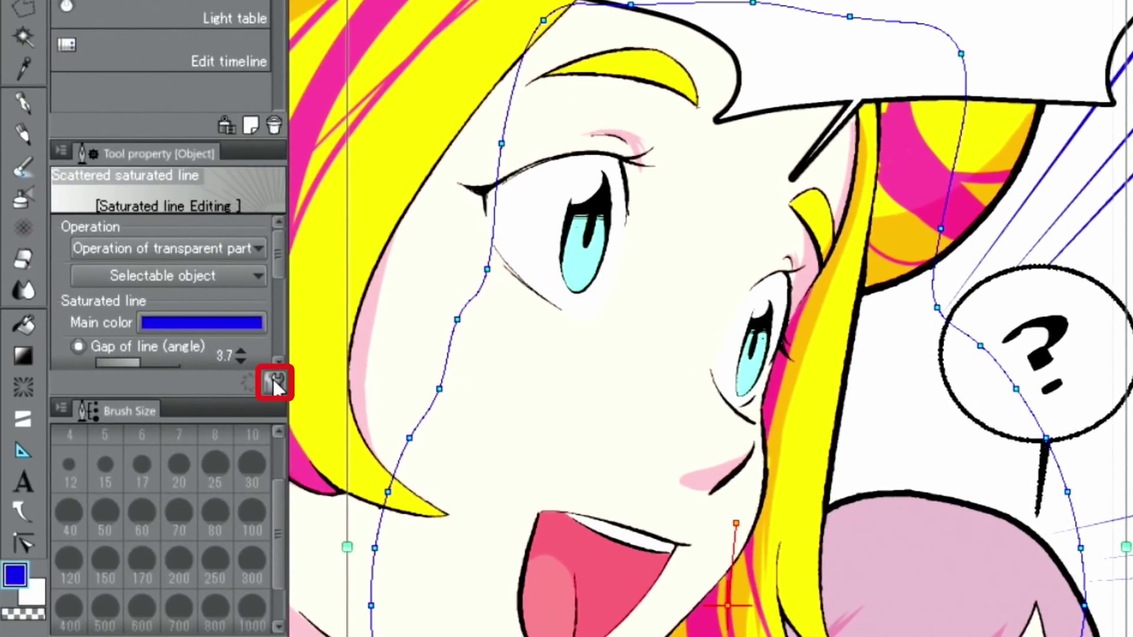
Set the anti-aliasing of the scattered saturated lines to the strongest level.
{"action": "left_click", "coordinate": [273, 378]}
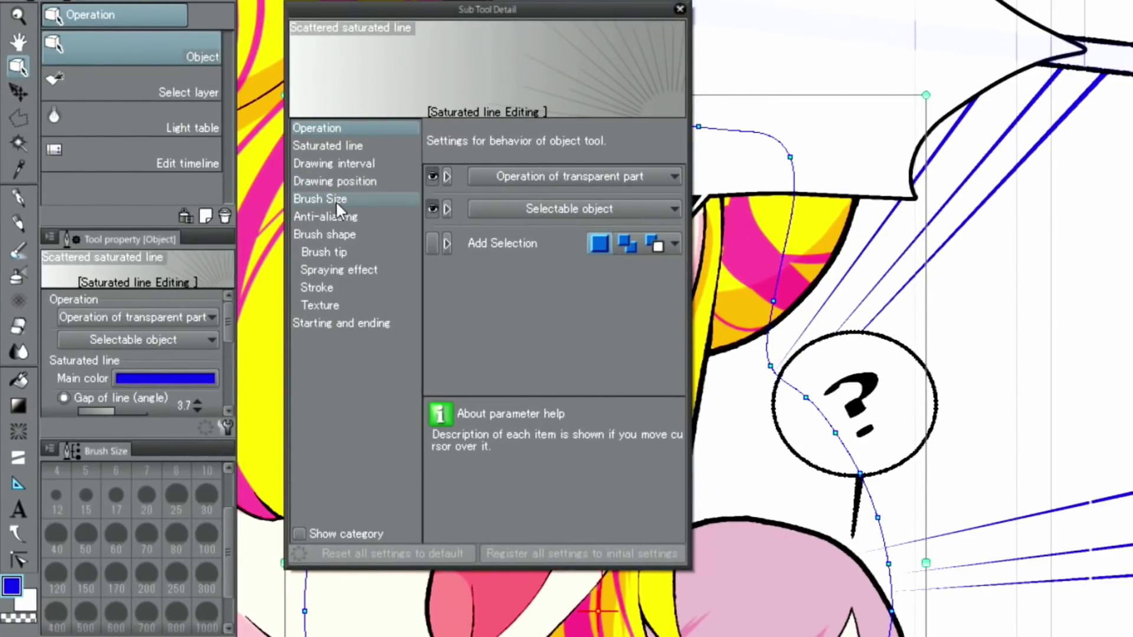
{"action": "left_click", "coordinate": [335, 218]}
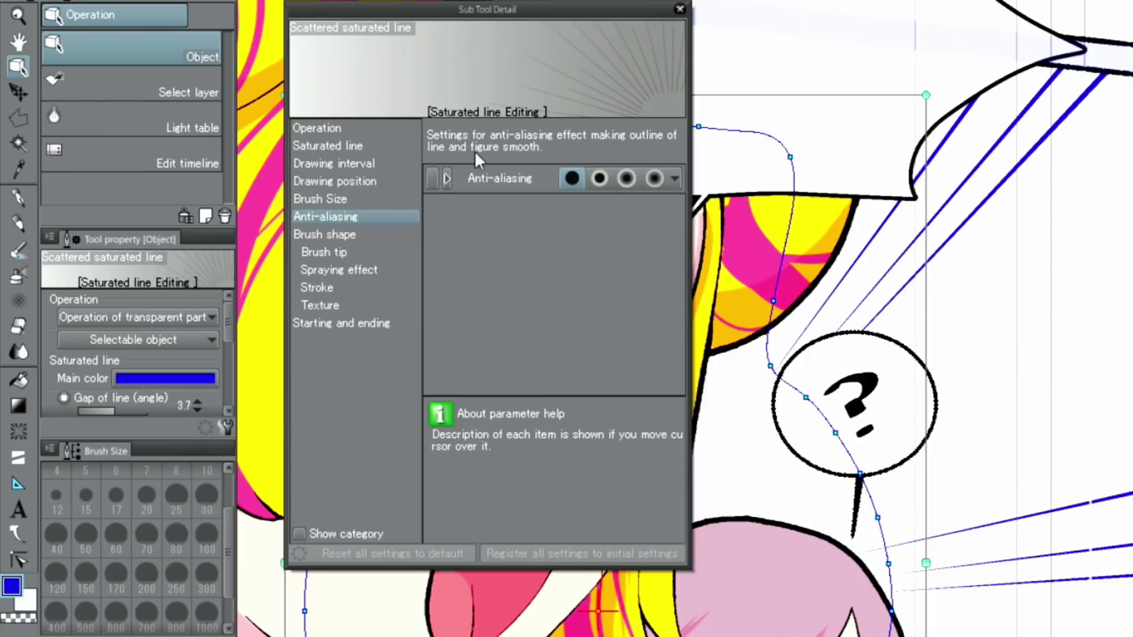
{"action": "left_click", "coordinate": [655, 179]}
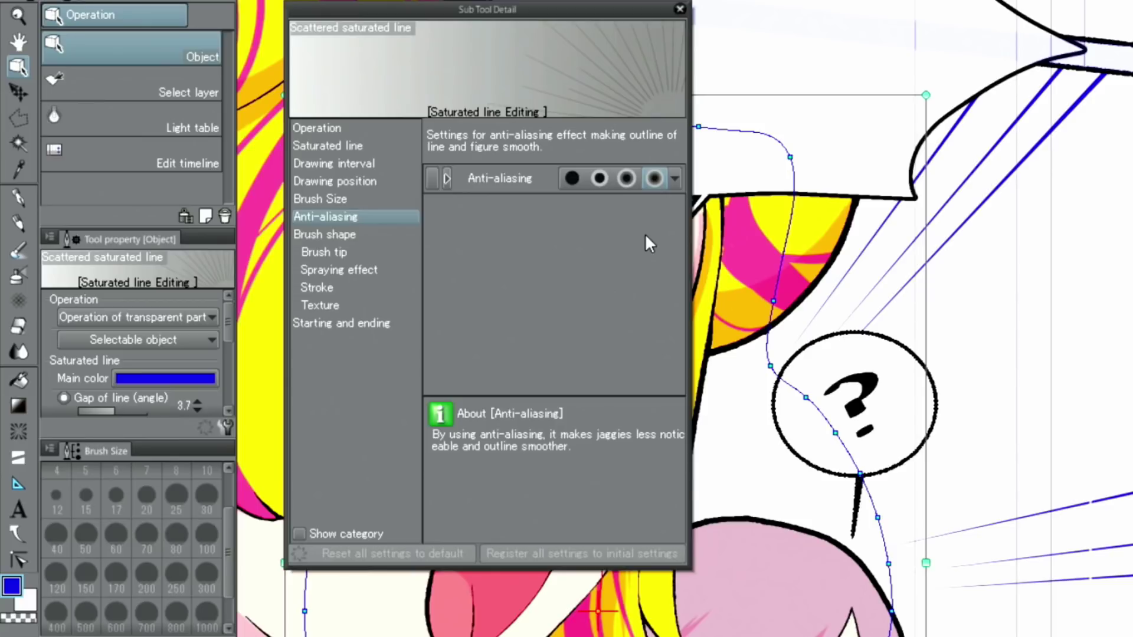
Set the brush size of the scattered saturated lines to 50 and close the detailed settings.
{"action": "left_click", "coordinate": [356, 204]}
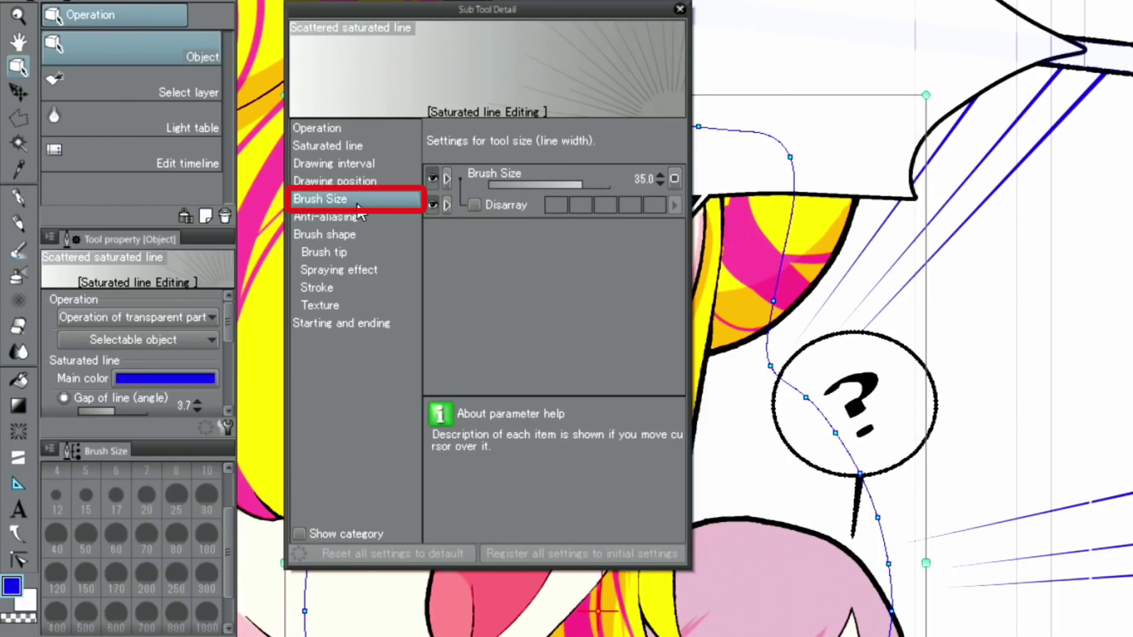
{"action": "mouse_move", "coordinate": [655, 175]}
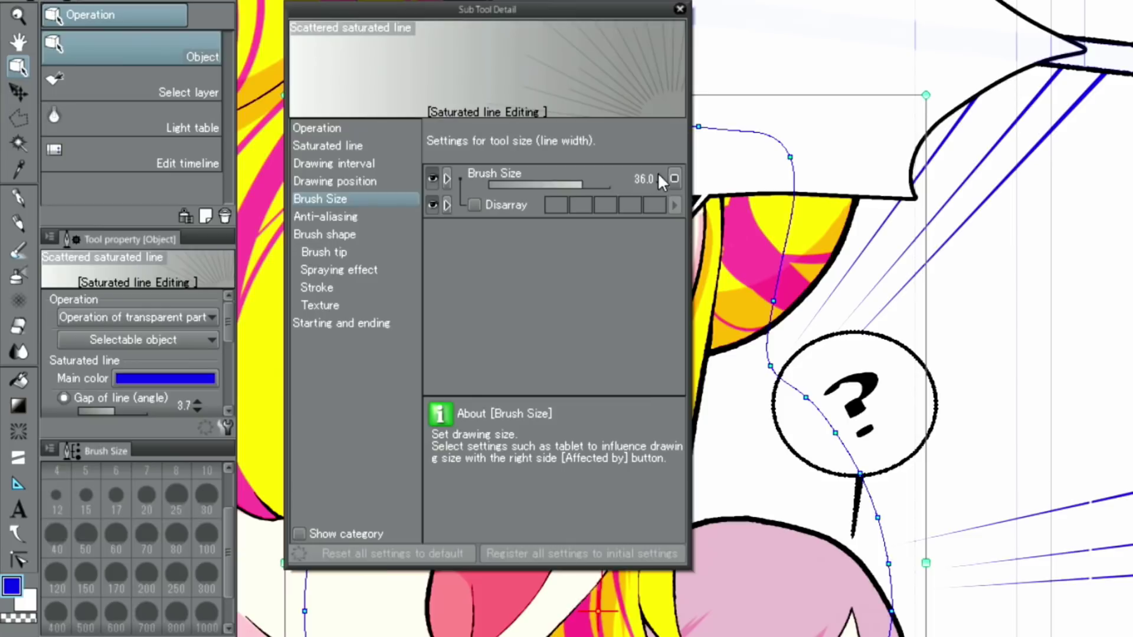
{"action": "left_click", "coordinate": [656, 176]}
{"action": "left_click", "coordinate": [657, 175]}
{"action": "left_click", "coordinate": [657, 175]}
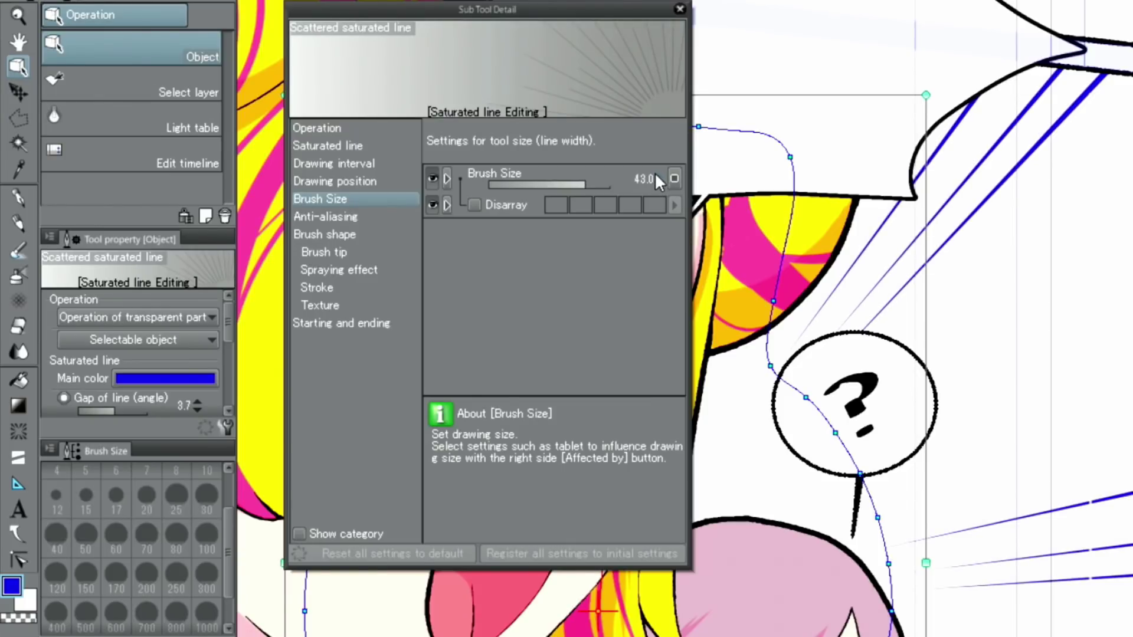
{"action": "left_click_drag", "start_coordinate": [655, 177], "coordinate": [661, 172]}
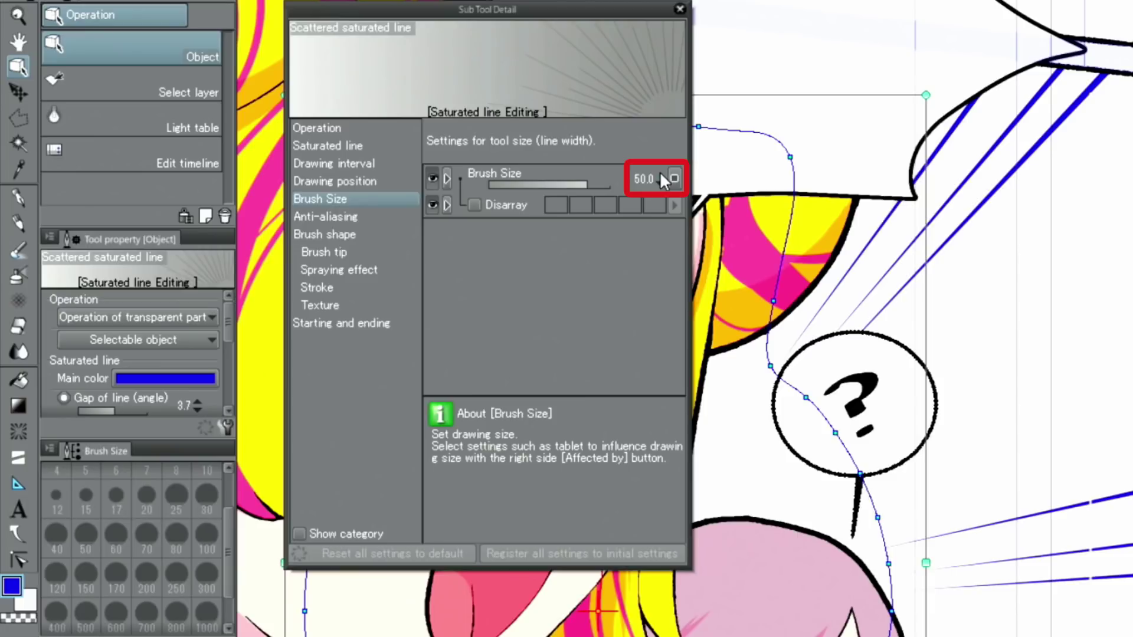
{"action": "left_click", "coordinate": [679, 9]}
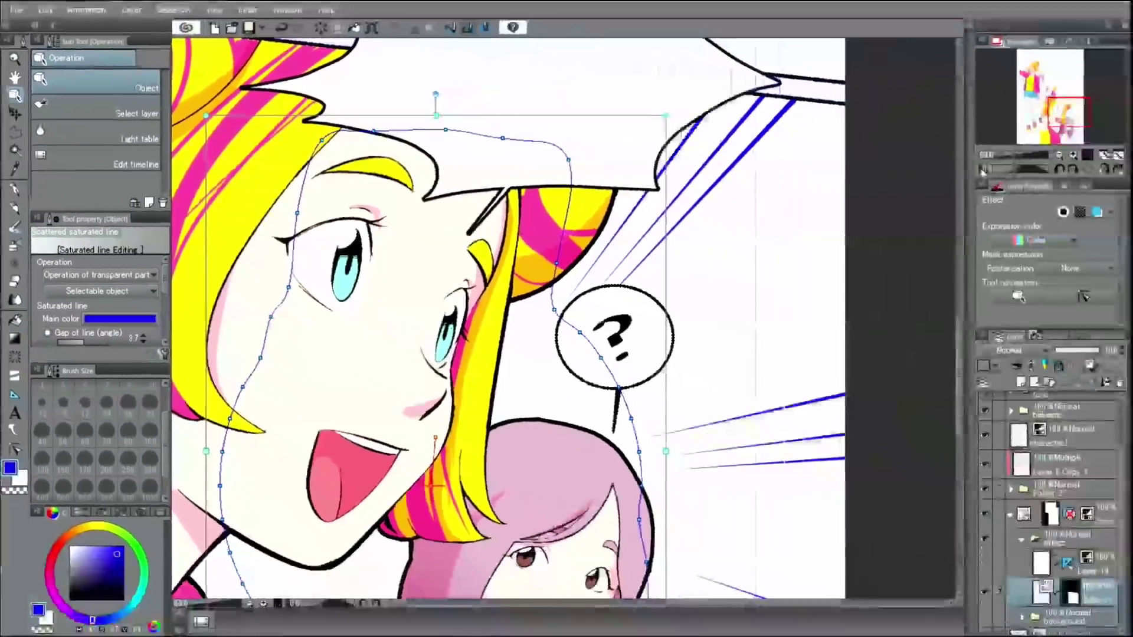
Show Layer 14 with the stars in the decoration folder and set its expression colour to Color.
{"action": "left_click", "coordinate": [1104, 156]}
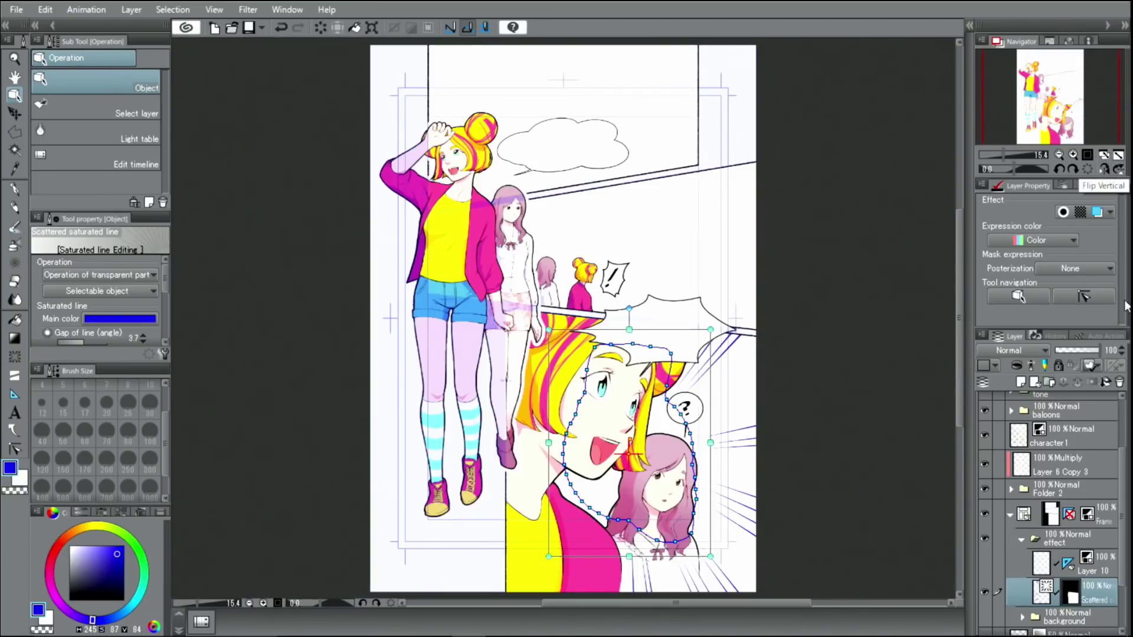
{"action": "left_click", "coordinate": [1099, 536]}
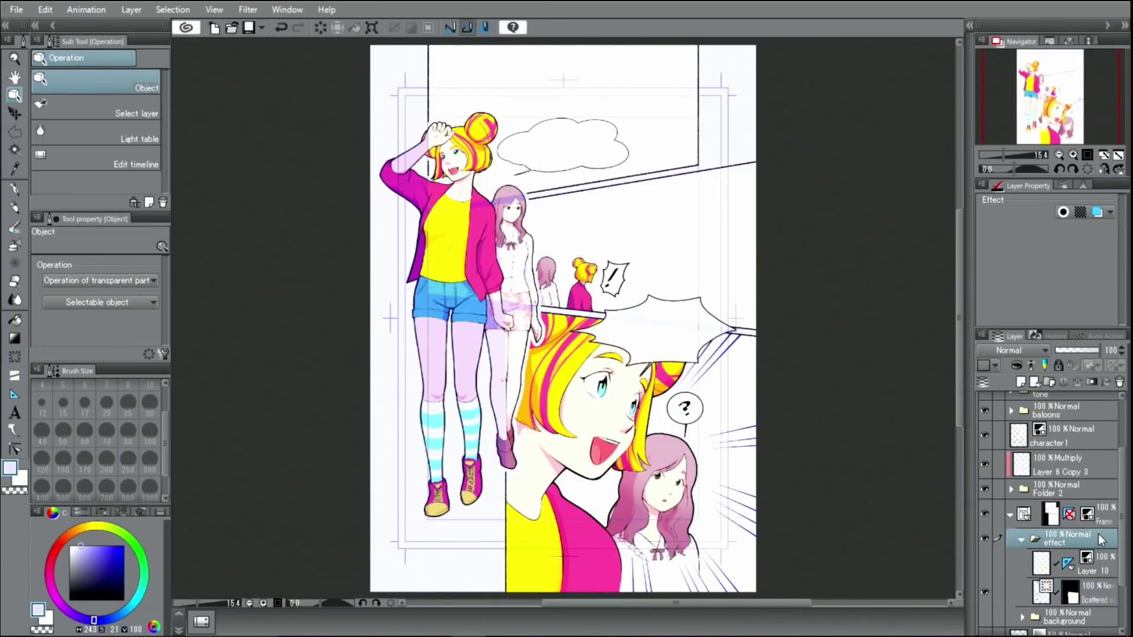
{"action": "left_click", "coordinate": [259, 349]}
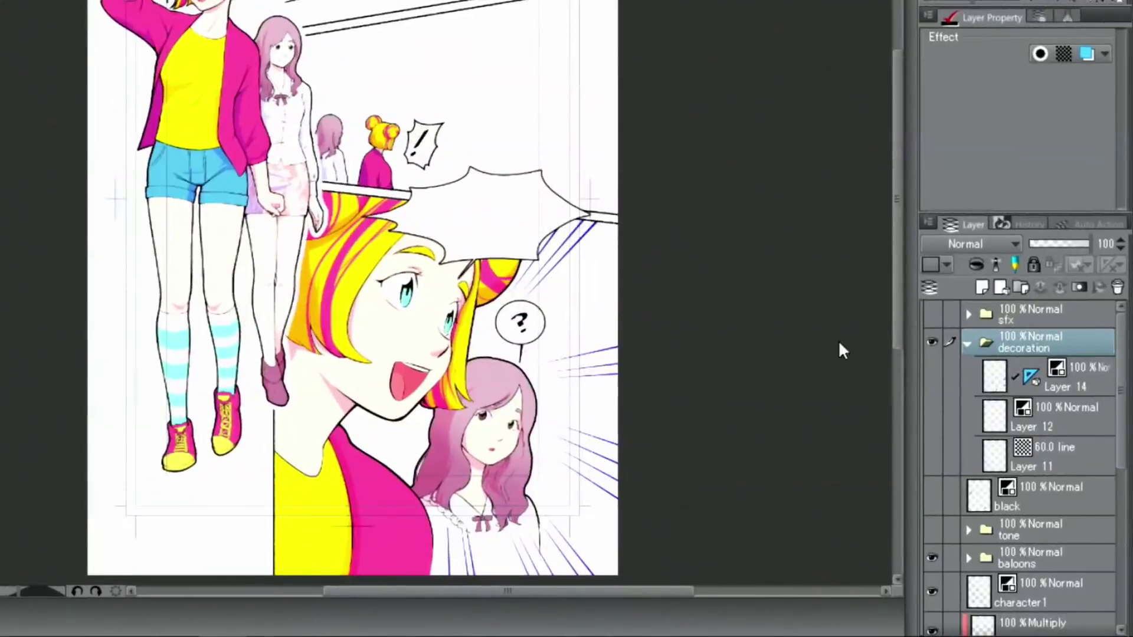
{"action": "left_click", "coordinate": [952, 391]}
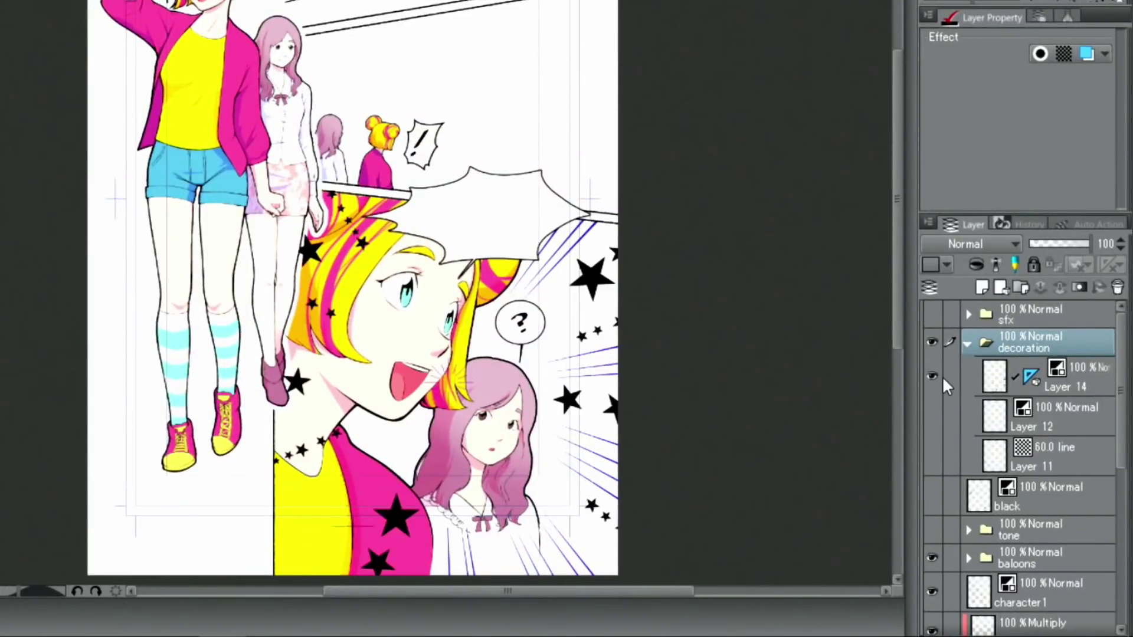
{"action": "left_click", "coordinate": [1057, 378]}
{"action": "left_click", "coordinate": [982, 93]}
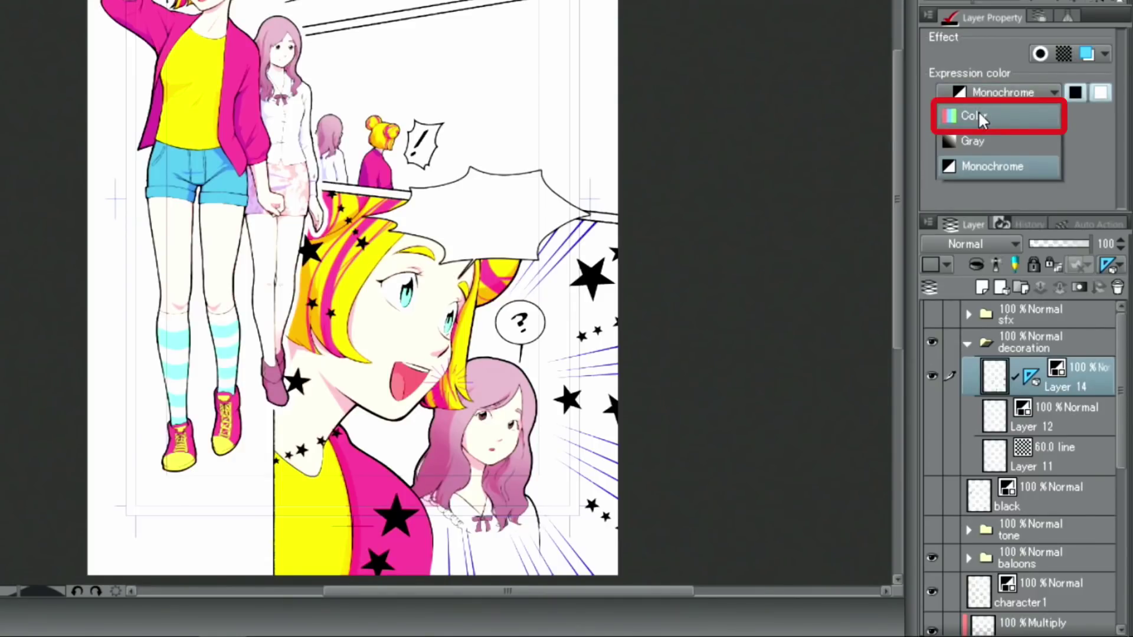
{"action": "left_click", "coordinate": [979, 111]}
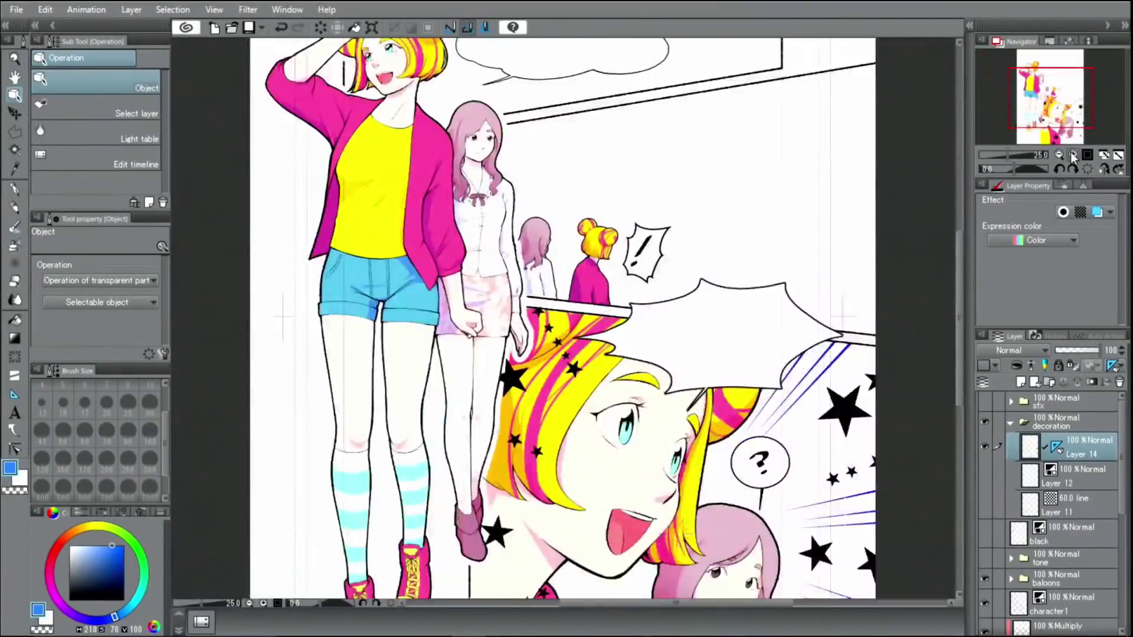
Recolour the line drawing of the black stars on Layer 14 in light blue (H 218, S 73, V 100).
{"action": "left_click", "coordinate": [1073, 154]}
{"action": "left_click_drag", "start_coordinate": [1056, 102], "coordinate": [1066, 123]}
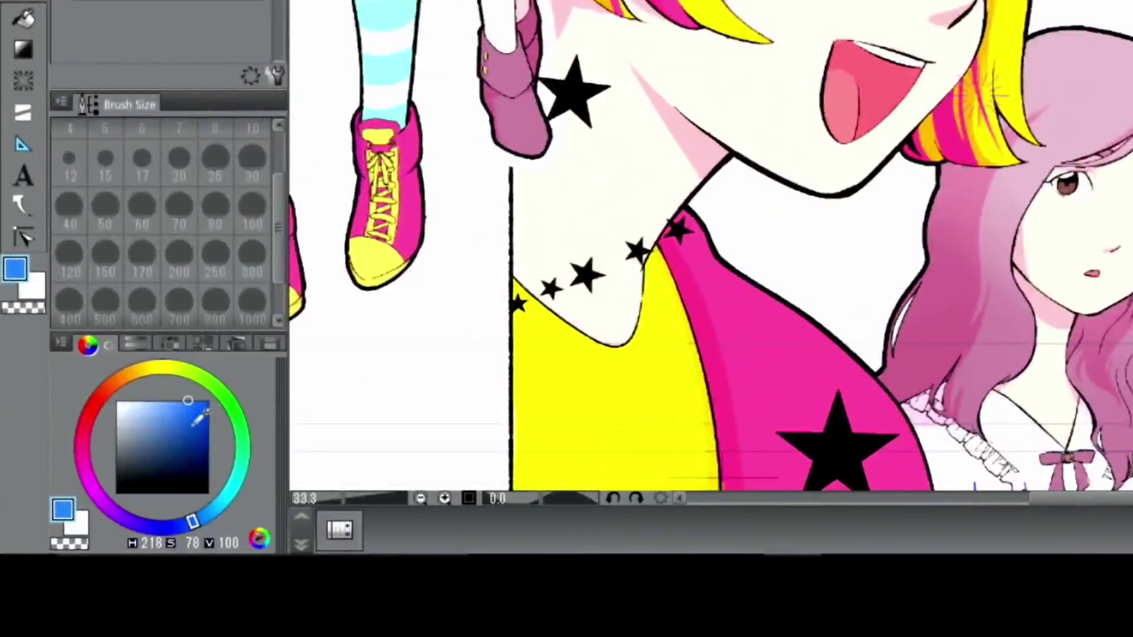
{"action": "left_click_drag", "start_coordinate": [191, 409], "coordinate": [184, 401]}
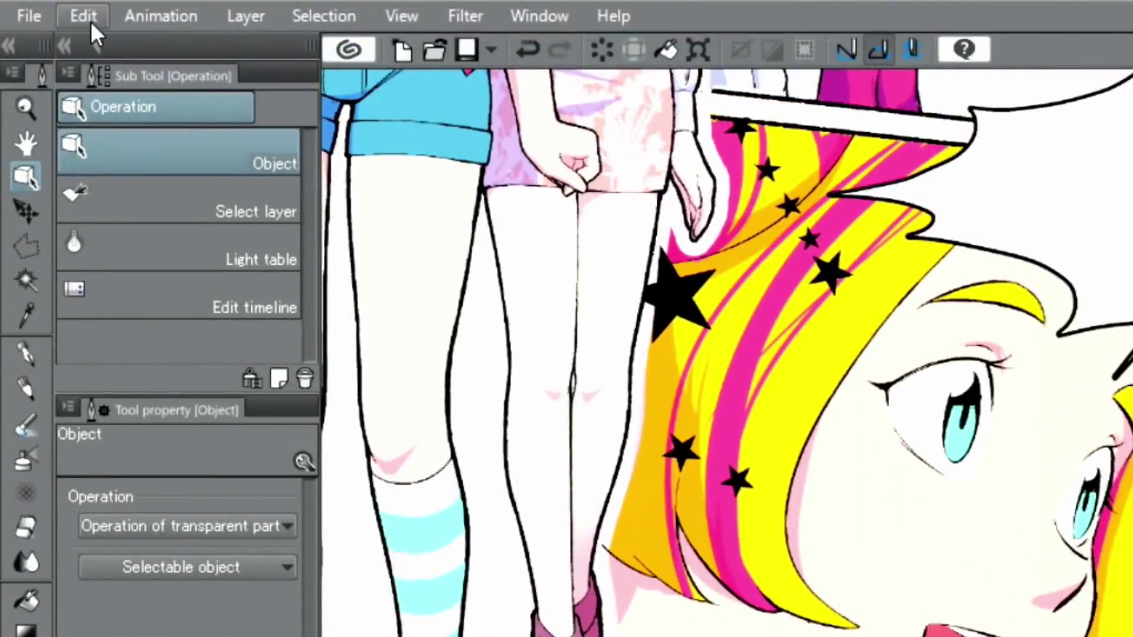
{"action": "left_click", "coordinate": [86, 17]}
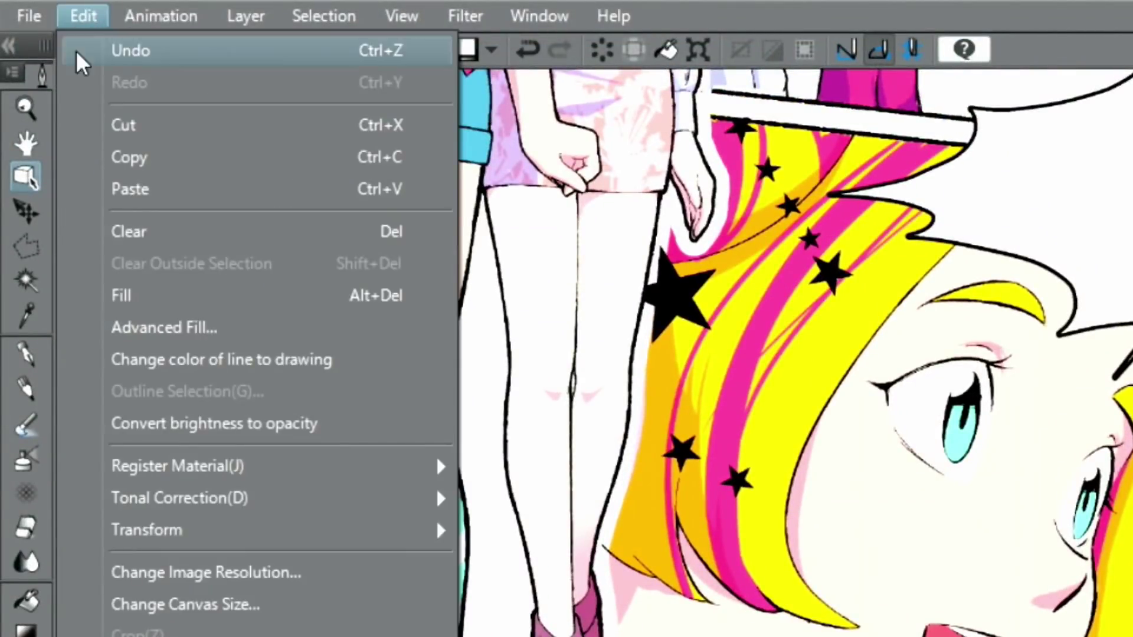
{"action": "left_click", "coordinate": [216, 367]}
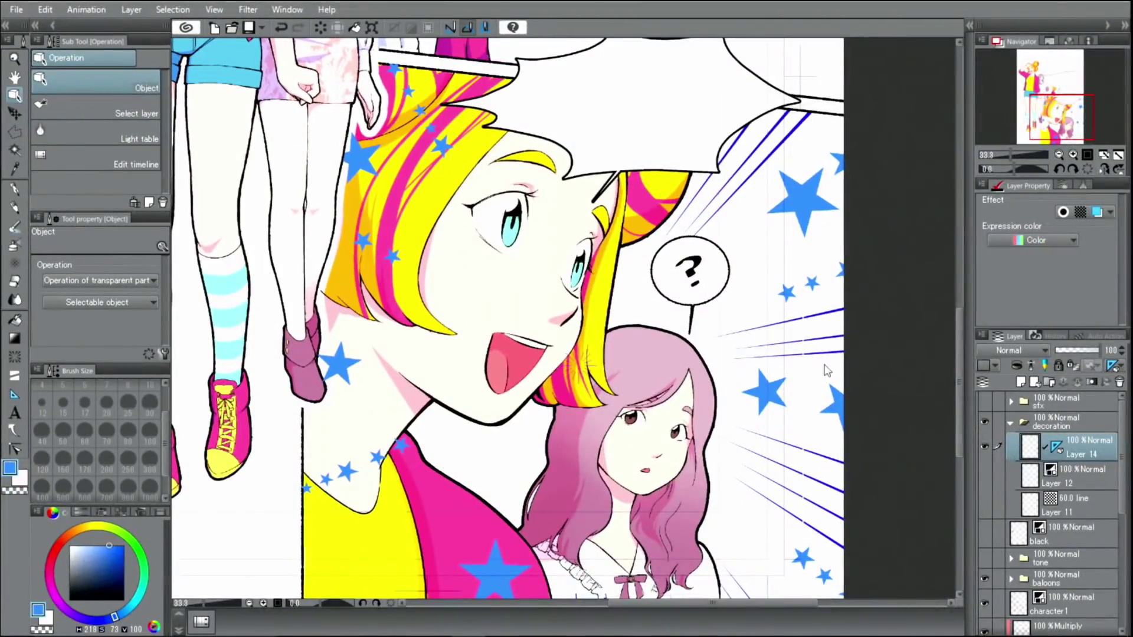
Show Layer 8 with the "Wow!" lettering in the sfx folder and set its expression colour to Color.
{"action": "left_click", "coordinate": [1119, 155]}
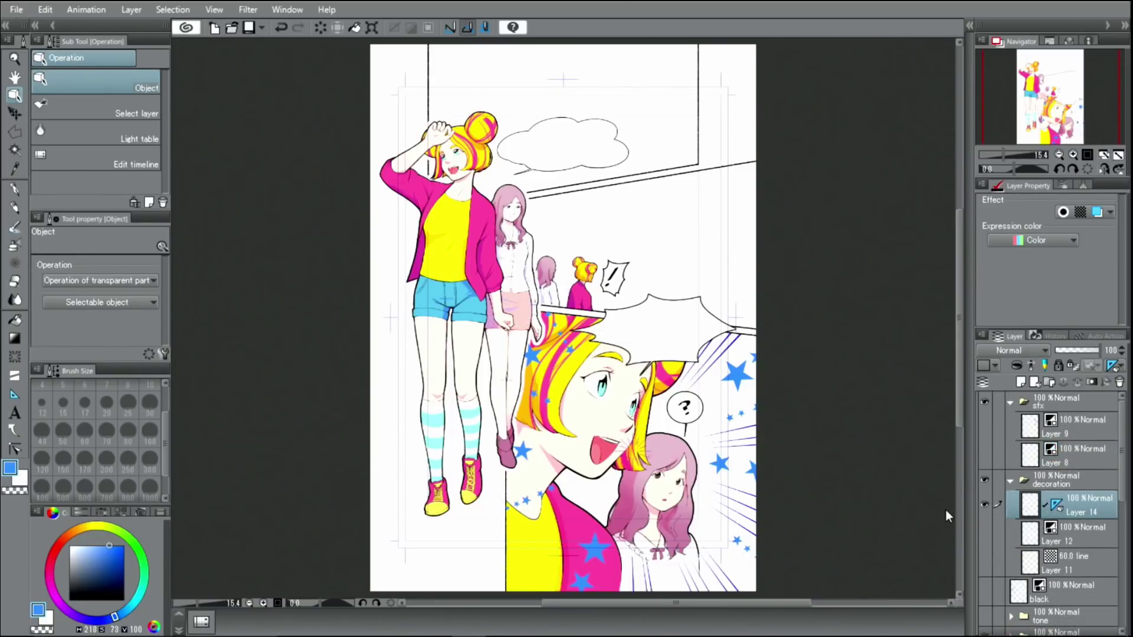
{"action": "left_click", "coordinate": [985, 455]}
{"action": "left_click", "coordinate": [1063, 455]}
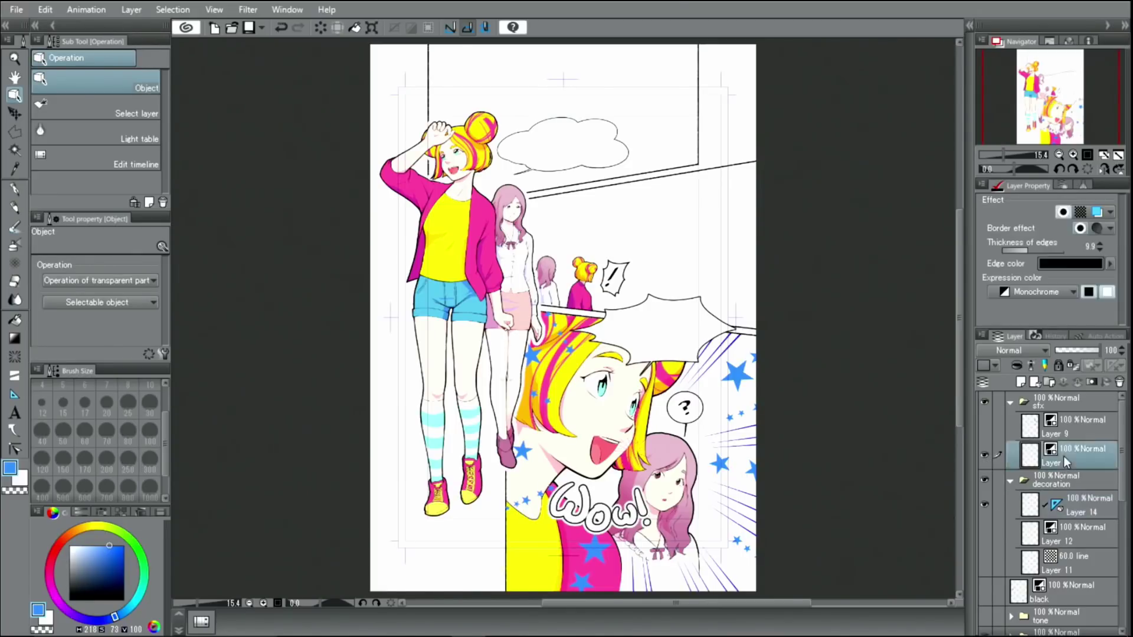
{"action": "left_click", "coordinate": [1074, 153]}
{"action": "left_click", "coordinate": [1075, 154]}
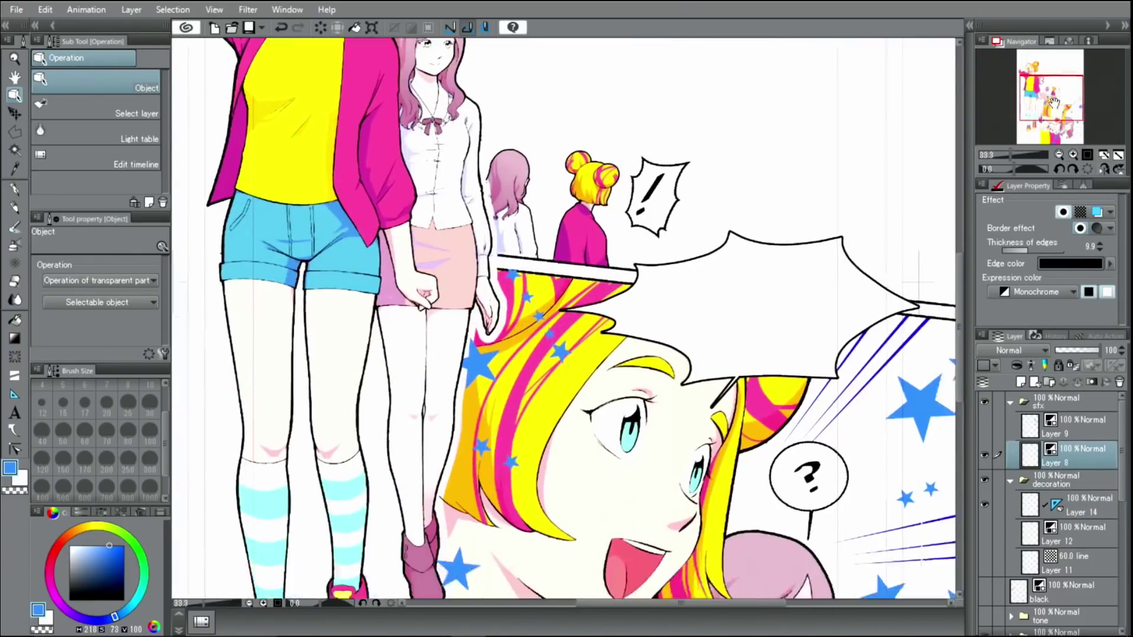
{"action": "left_click_drag", "start_coordinate": [1050, 98], "coordinate": [1061, 134]}
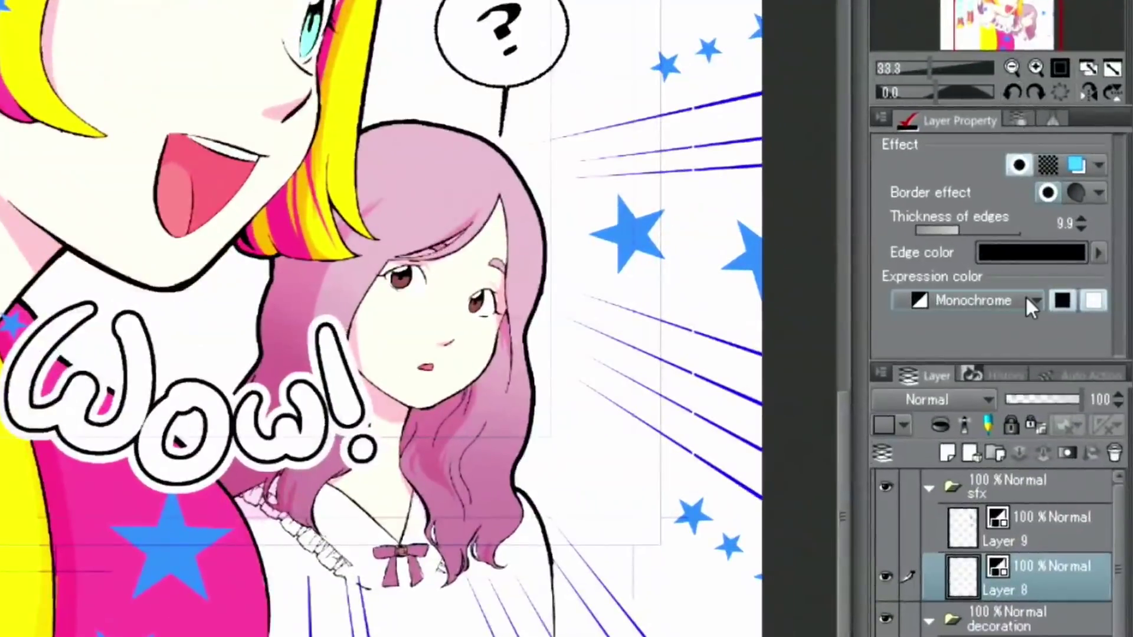
{"action": "left_click", "coordinate": [1055, 291]}
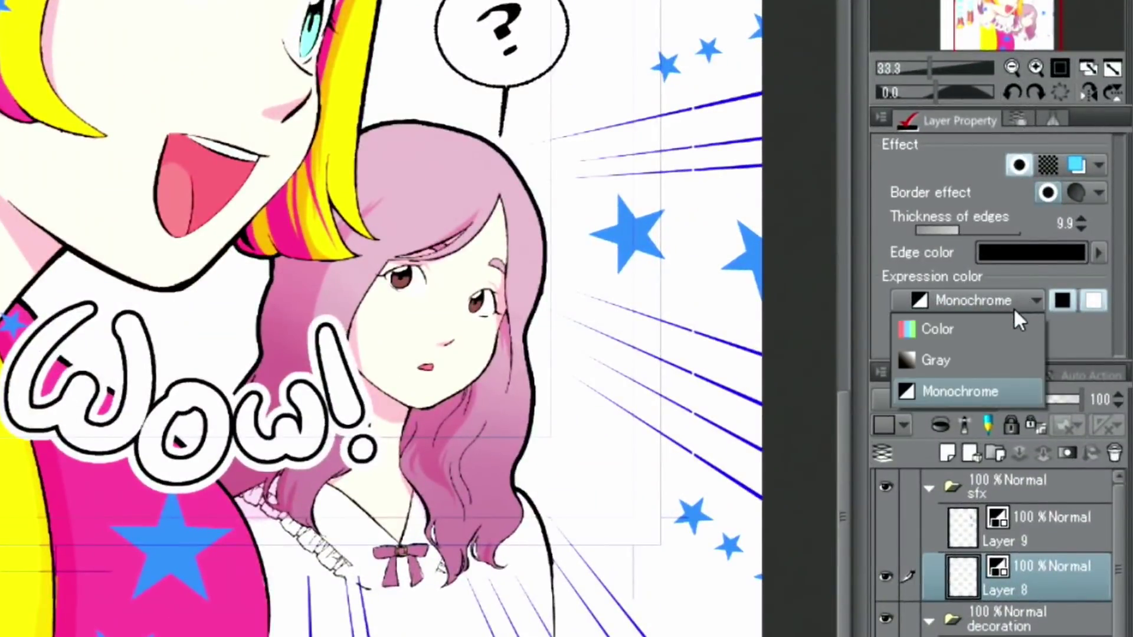
{"action": "left_click", "coordinate": [998, 336]}
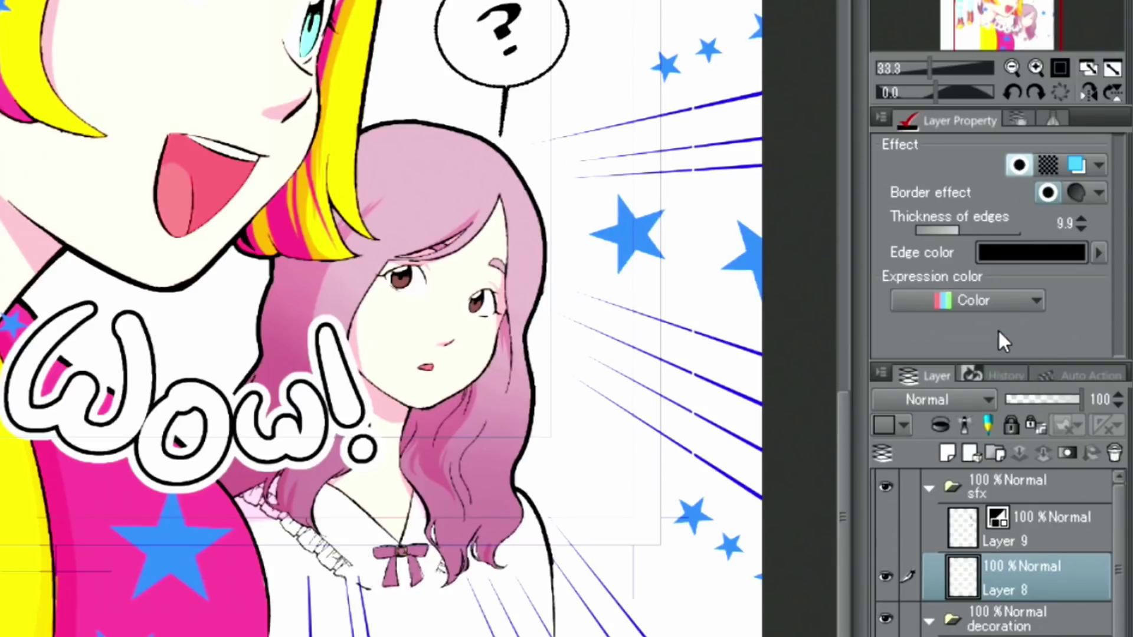
Set the edge colour of the "Wow!" lettering's border effect to light pink (F29595).
{"action": "left_click", "coordinate": [1099, 253]}
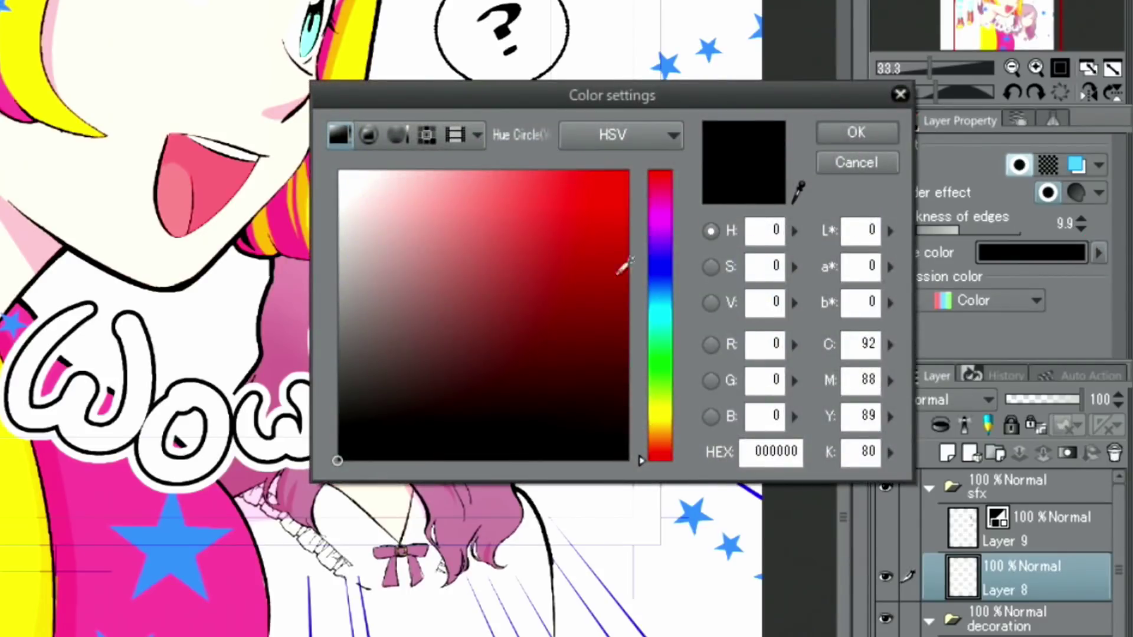
{"action": "left_click_drag", "start_coordinate": [446, 188], "coordinate": [449, 184]}
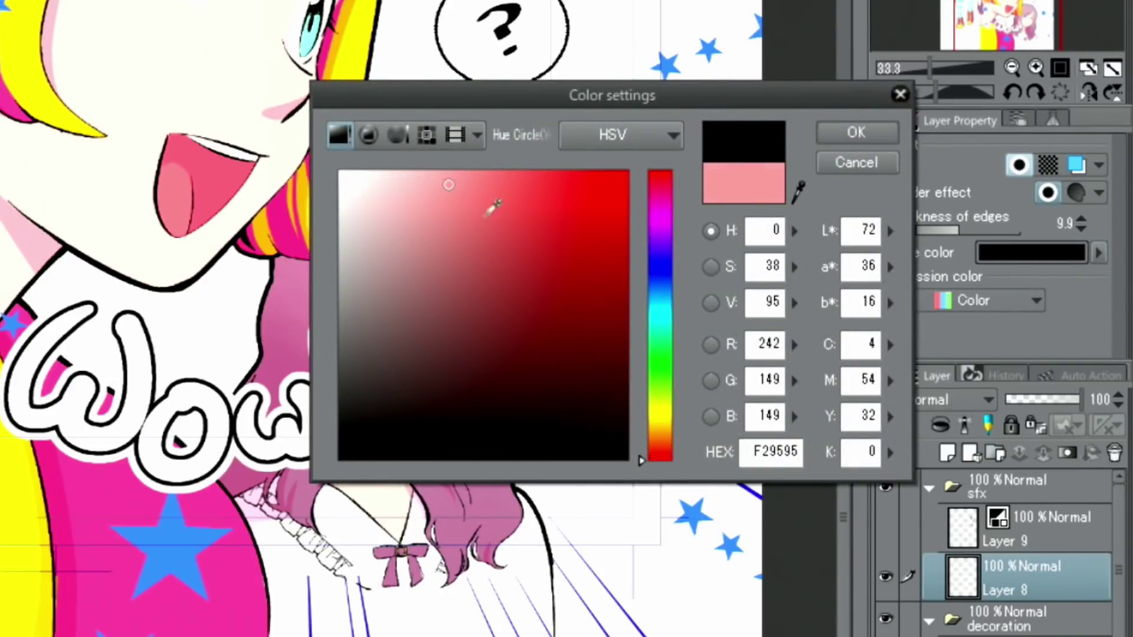
{"action": "left_click", "coordinate": [856, 134]}
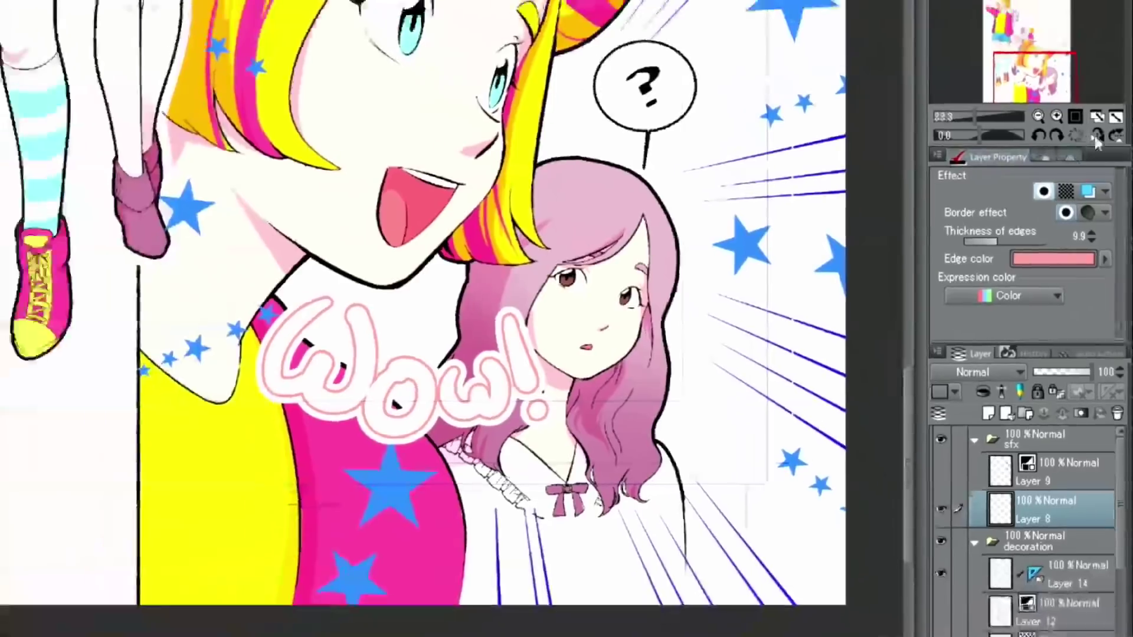
{"action": "left_click", "coordinate": [1113, 69]}
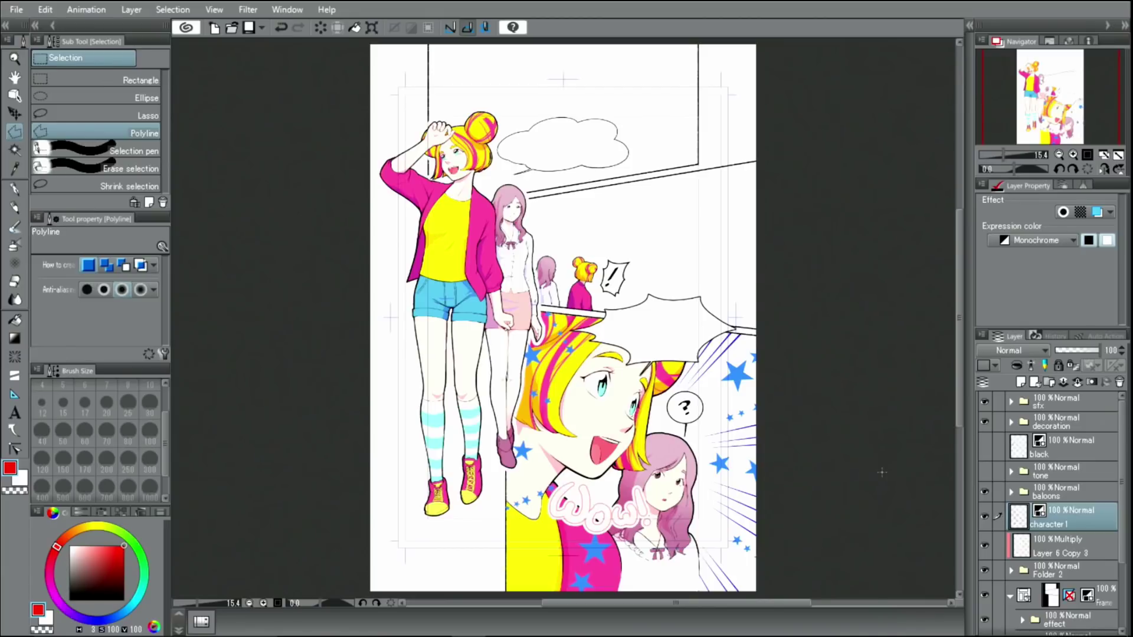
Hide the sfx and decoration folders and the effect folder inside the frame folder.
{"action": "left_click", "coordinate": [1056, 402]}
{"action": "left_click", "coordinate": [984, 402]}
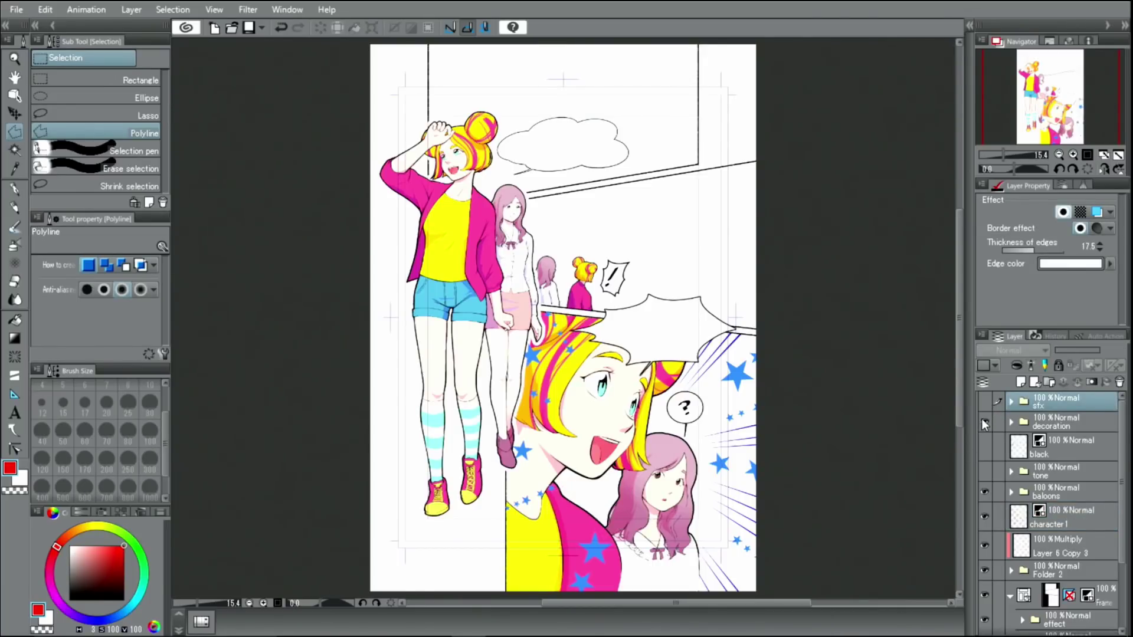
{"action": "left_click", "coordinate": [983, 423]}
{"action": "scroll", "coordinate": [1122, 520], "scroll_direction": "down", "scroll_amount": 3}
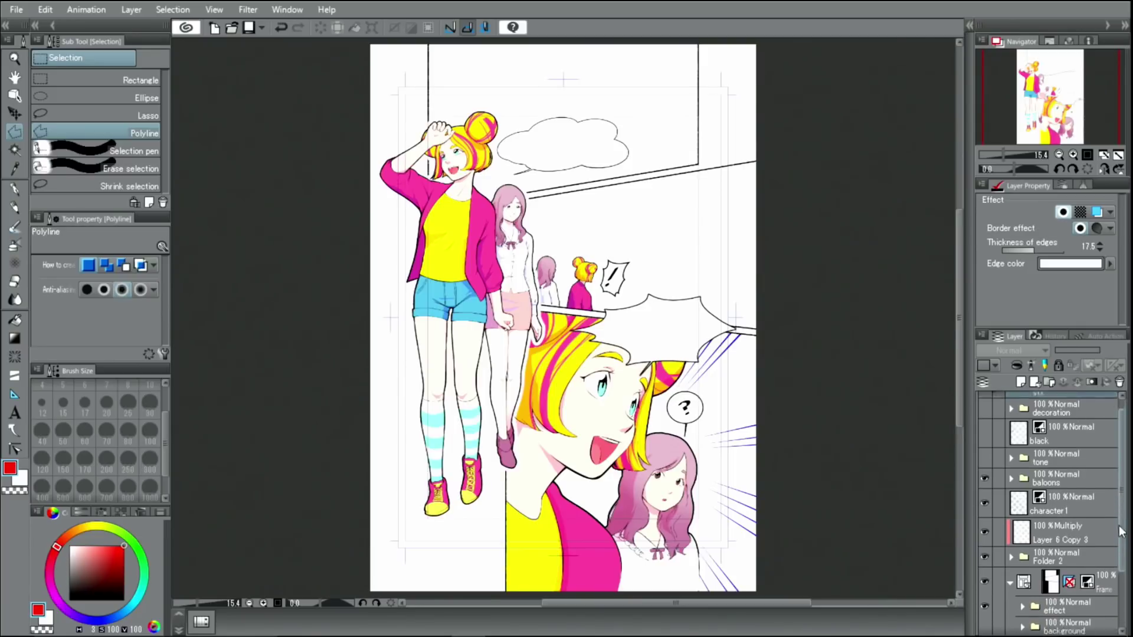
{"action": "left_click", "coordinate": [984, 526]}
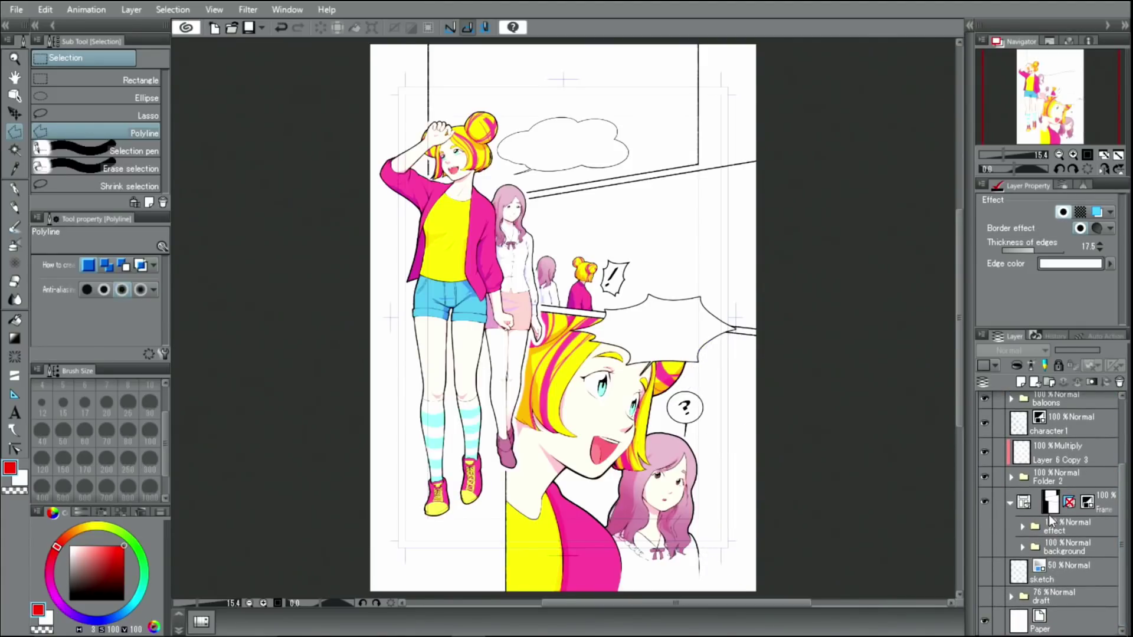
Add a new raster layer directly above the background folder in the frame folder.
{"action": "left_click", "coordinate": [1073, 154]}
{"action": "left_click_drag", "start_coordinate": [1054, 93], "coordinate": [1061, 116]}
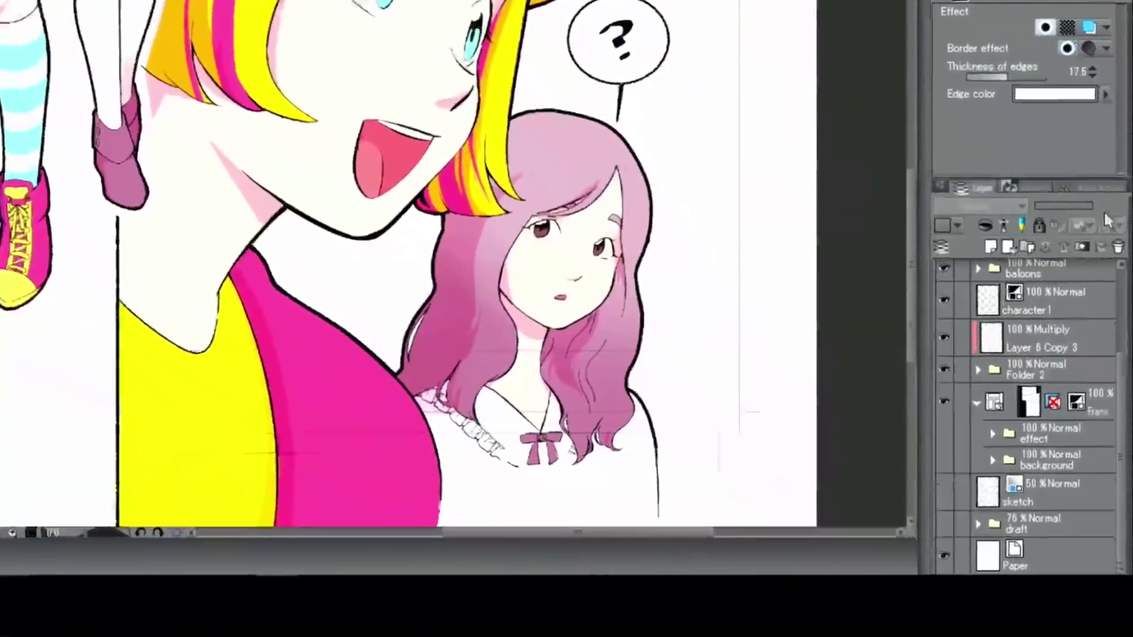
{"action": "left_click", "coordinate": [1045, 455]}
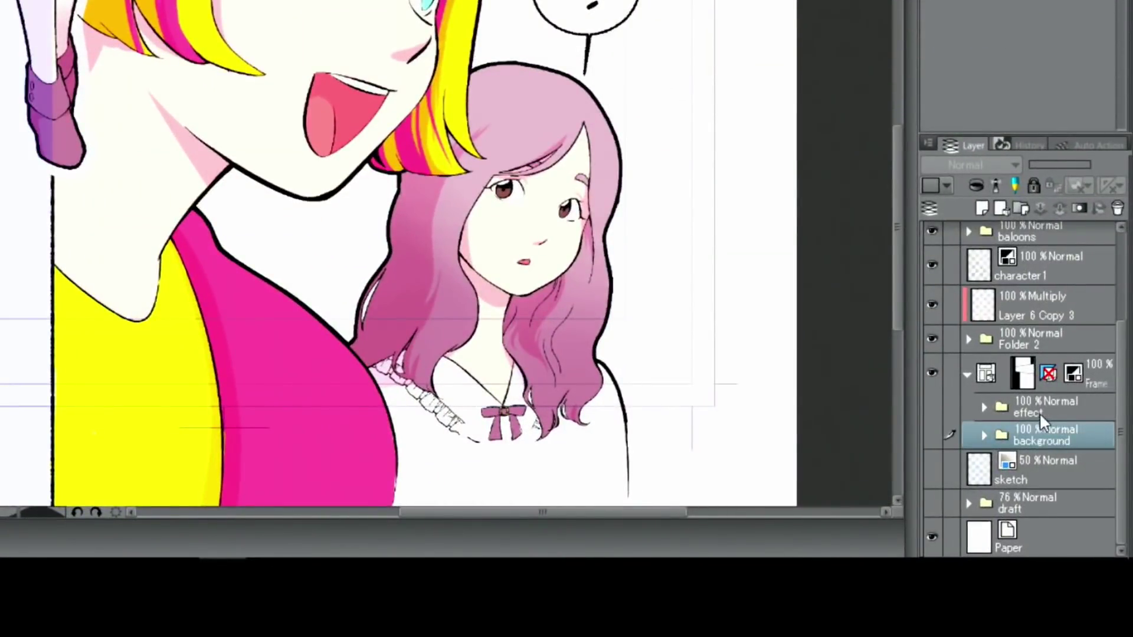
{"action": "left_click", "coordinate": [976, 213]}
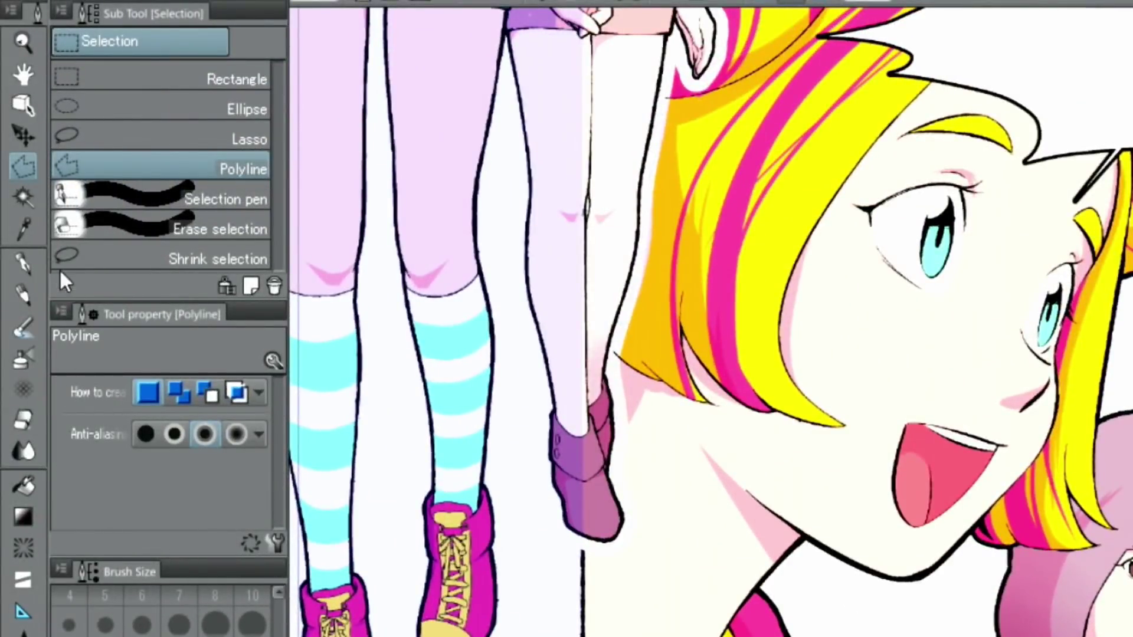
Auto-select the blank background around the characters in the last panel, referring to other layers, and fill it with yellow (H 55, S 100, V 100).
{"action": "left_click", "coordinate": [23, 197]}
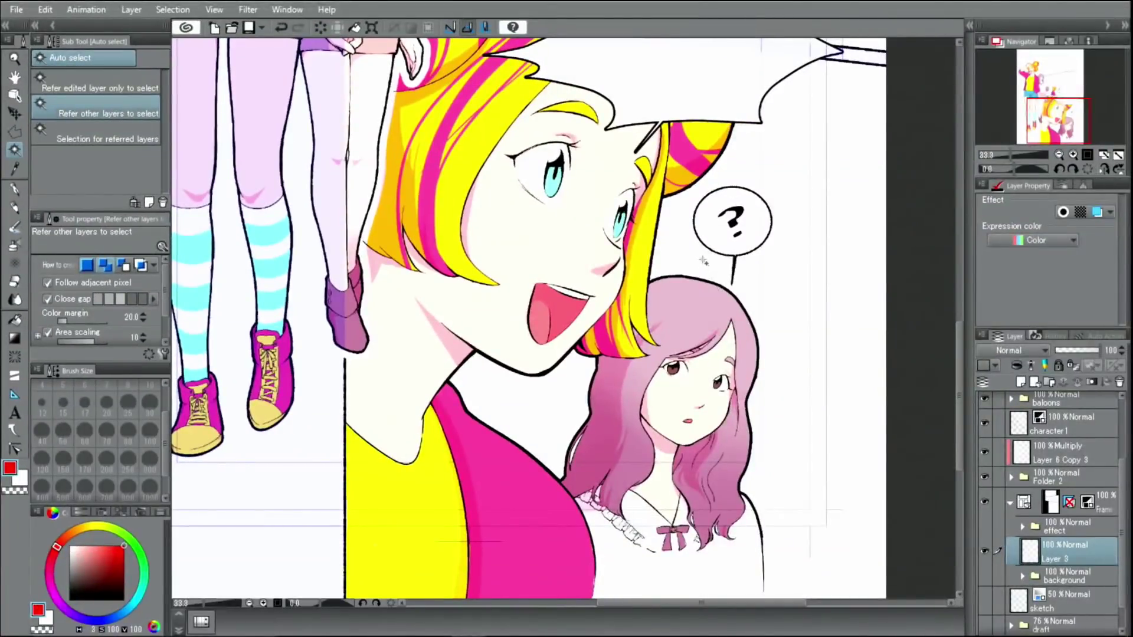
{"action": "left_click", "coordinate": [702, 260]}
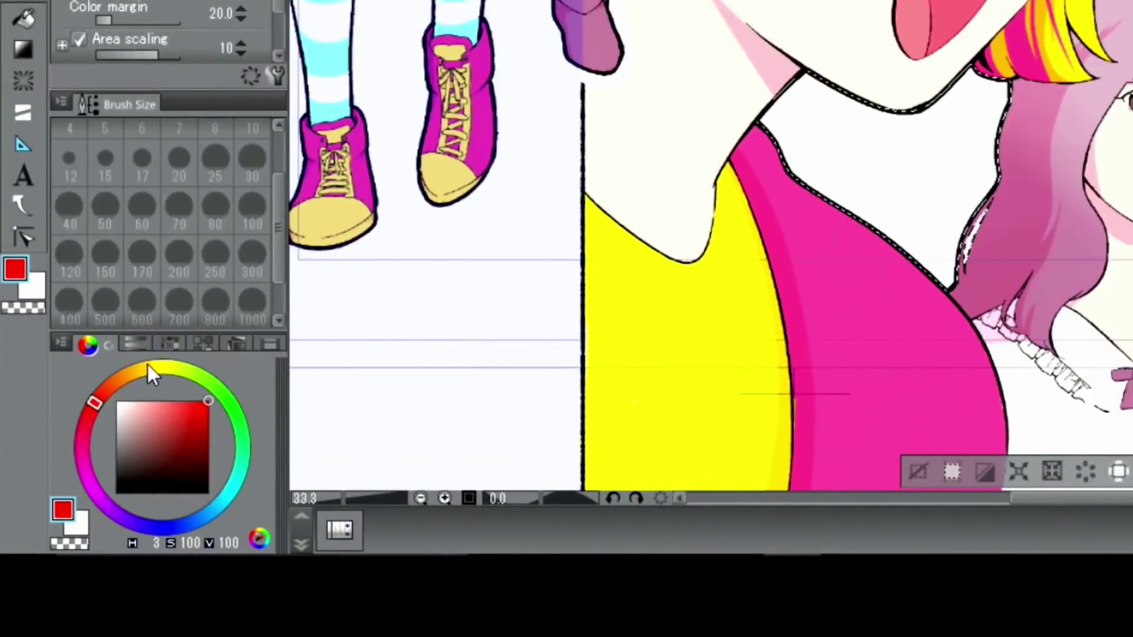
{"action": "left_click_drag", "start_coordinate": [148, 364], "coordinate": [157, 363]}
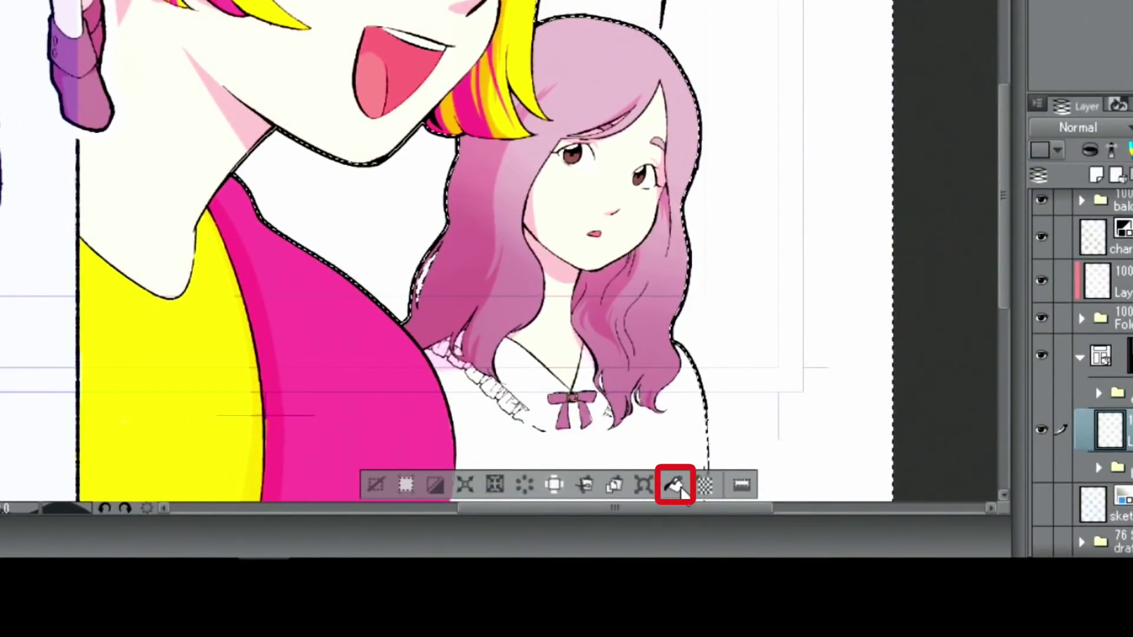
{"action": "left_click", "coordinate": [674, 485]}
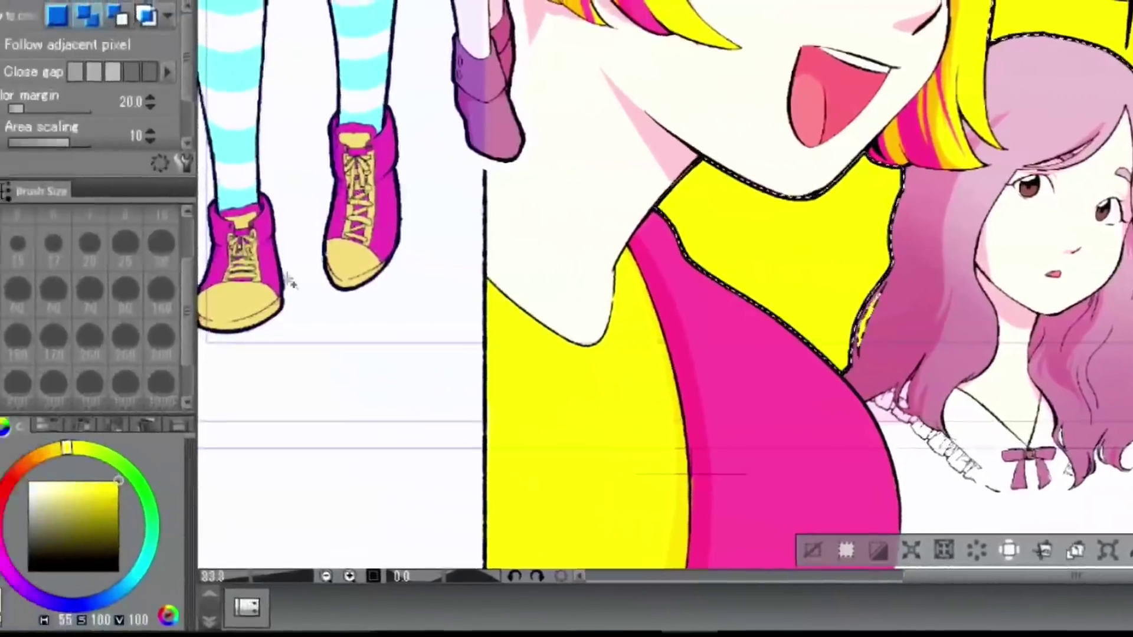
Draw a turquoise (H 165, S 100, V 100) Sea urchin flash around the purple-haired girl within the selected background.
{"action": "left_click", "coordinate": [24, 295]}
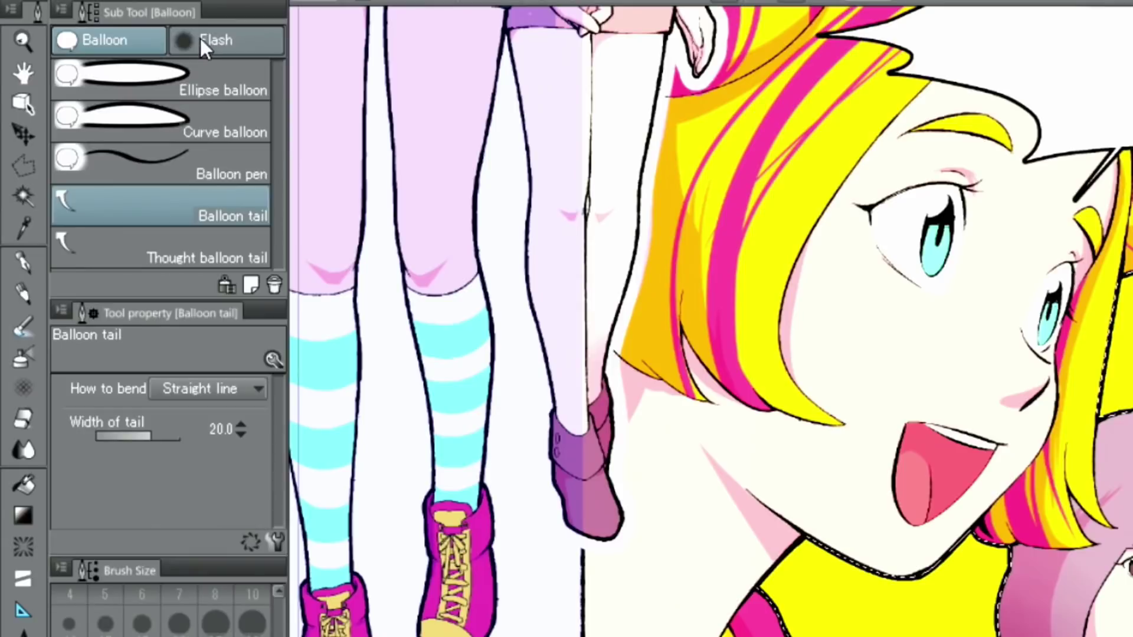
{"action": "left_click", "coordinate": [201, 43]}
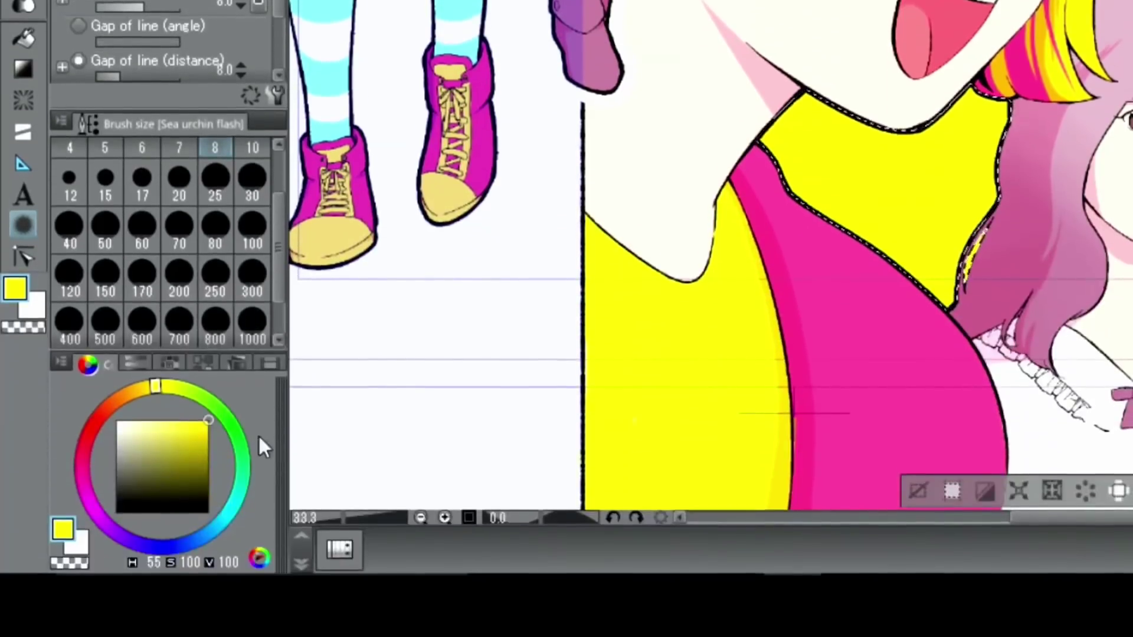
{"action": "left_click", "coordinate": [241, 471]}
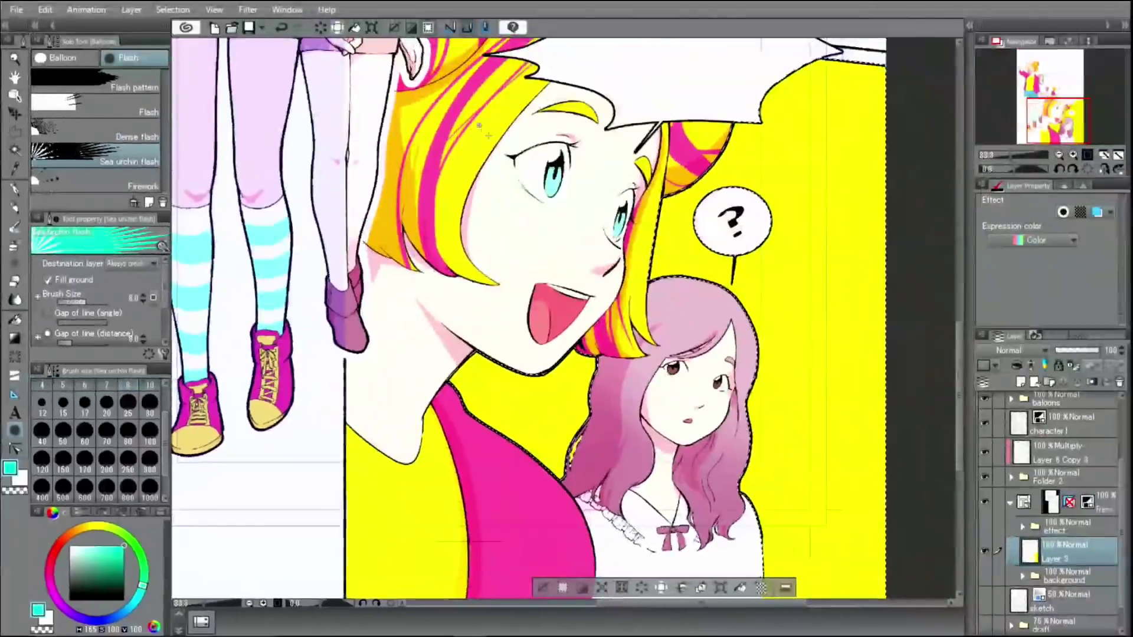
{"action": "left_click_drag", "start_coordinate": [479, 125], "coordinate": [784, 525]}
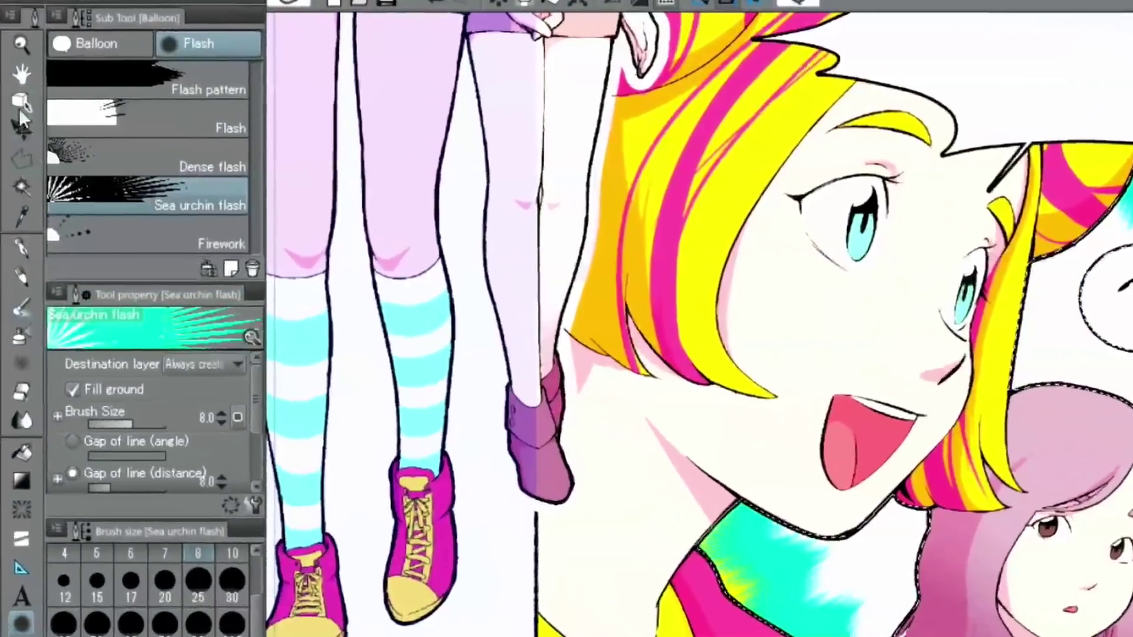
Move the sea urchin flash up and towards the yellow-haired girl's face and enlarge it slightly.
{"action": "left_click", "coordinate": [19, 109]}
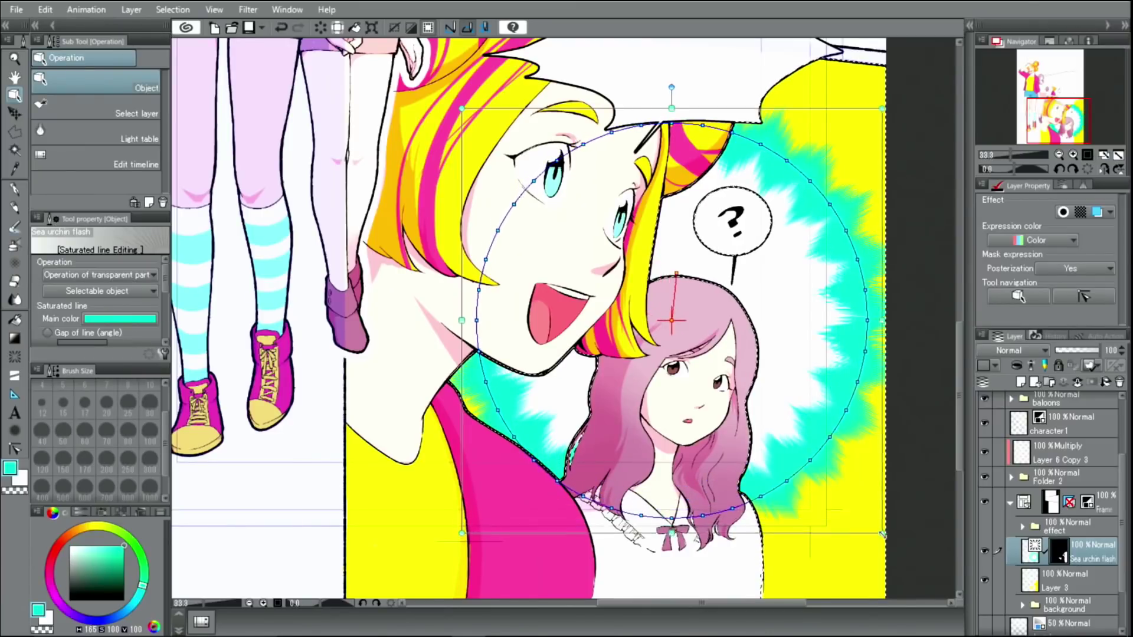
{"action": "left_click_drag", "start_coordinate": [490, 208], "coordinate": [458, 169]}
{"action": "left_click_drag", "start_coordinate": [851, 499], "coordinate": [862, 522]}
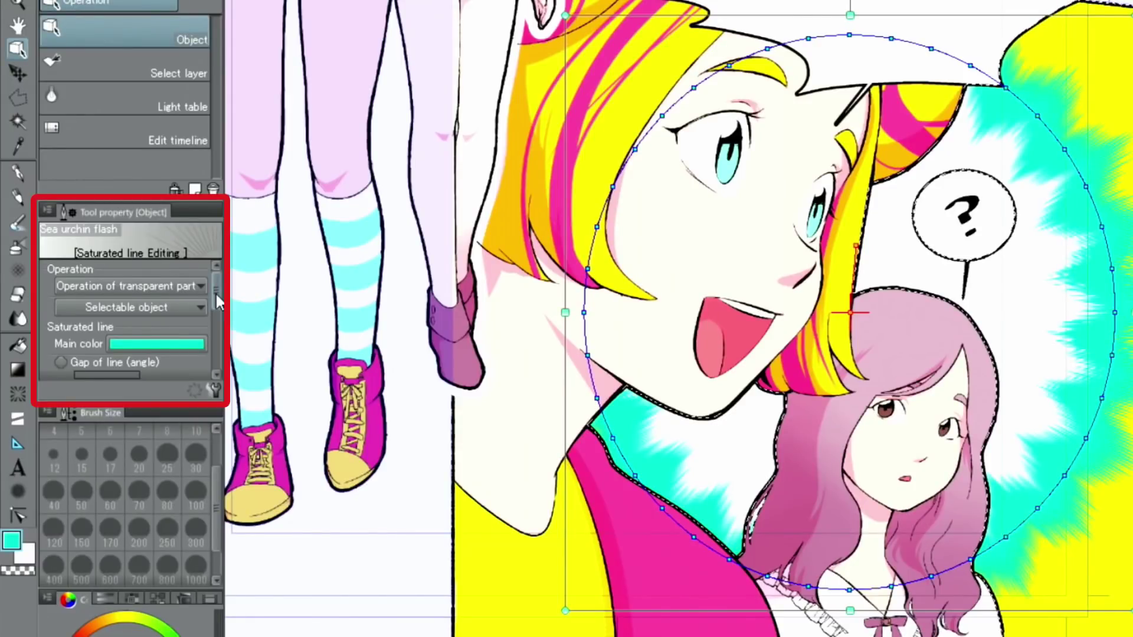
Widen the distance-based line gap of the sea urchin flash and increase the length of its lines.
{"action": "left_click_drag", "start_coordinate": [216, 294], "coordinate": [183, 317]}
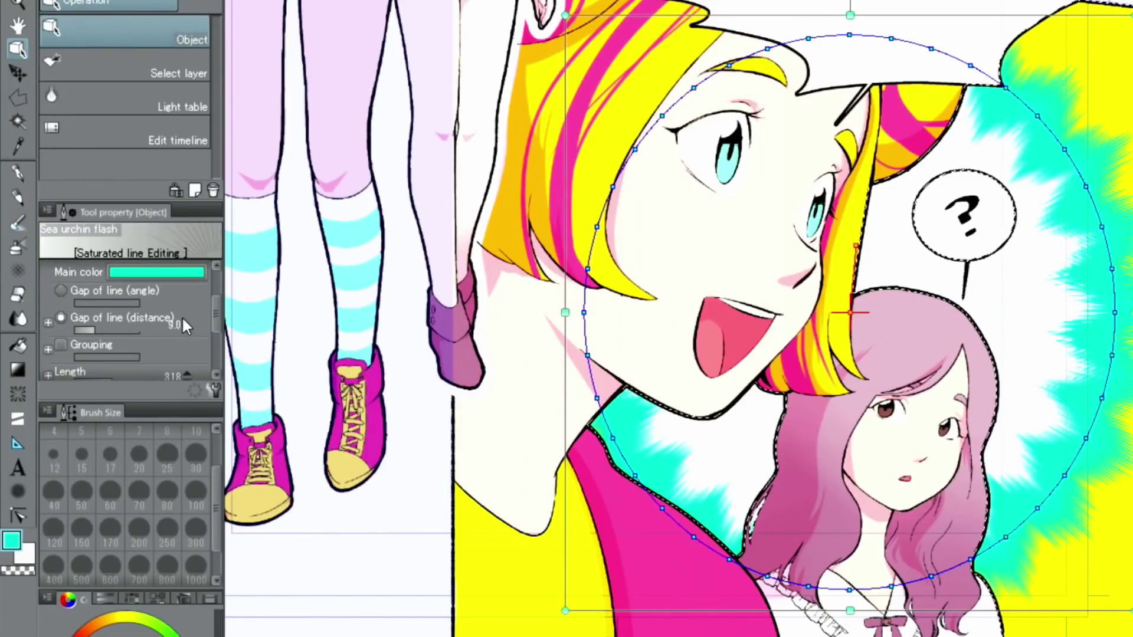
{"action": "left_click_drag", "start_coordinate": [182, 320], "coordinate": [215, 344]}
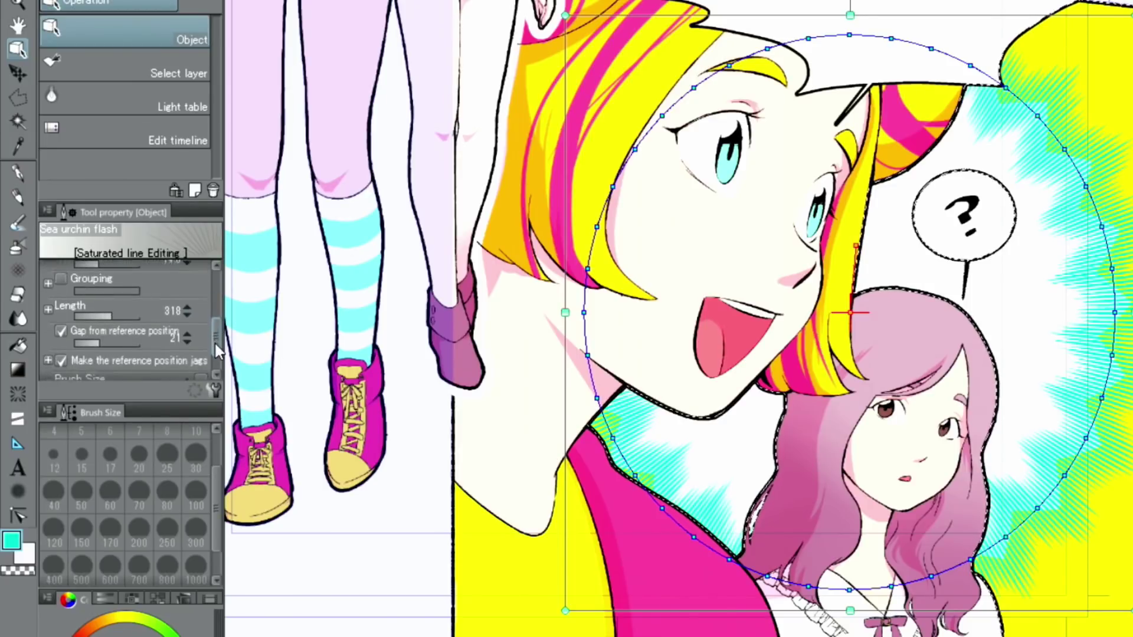
{"action": "left_click", "coordinate": [116, 310]}
{"action": "left_click_drag", "start_coordinate": [215, 339], "coordinate": [185, 341]}
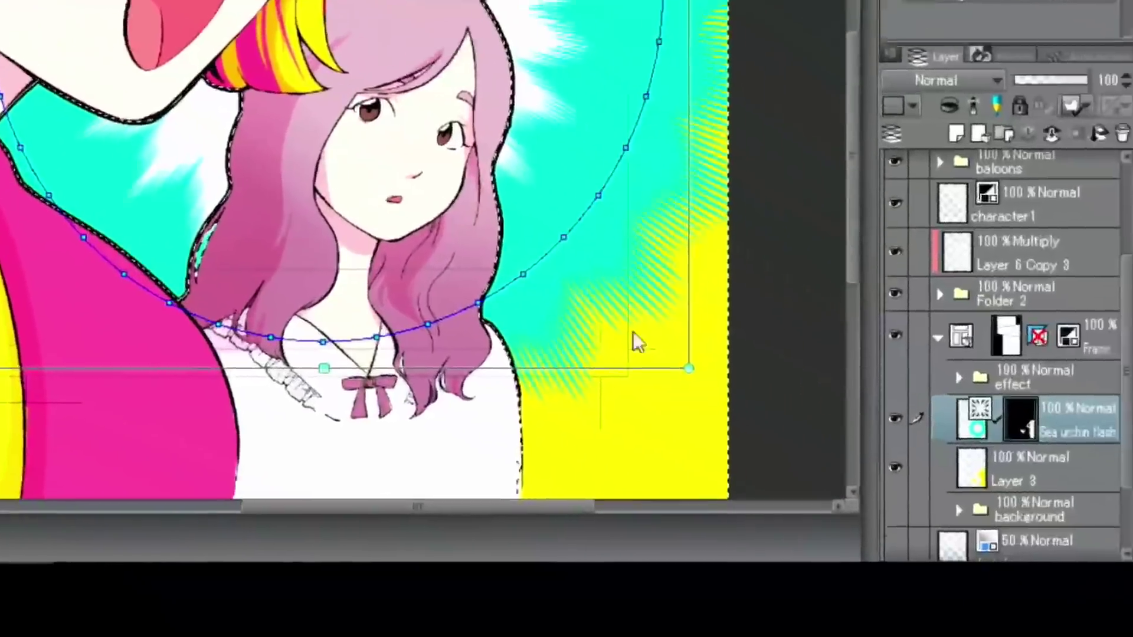
Make the effect folder the active layer and deselect the background area.
{"action": "left_click", "coordinate": [1124, 460]}
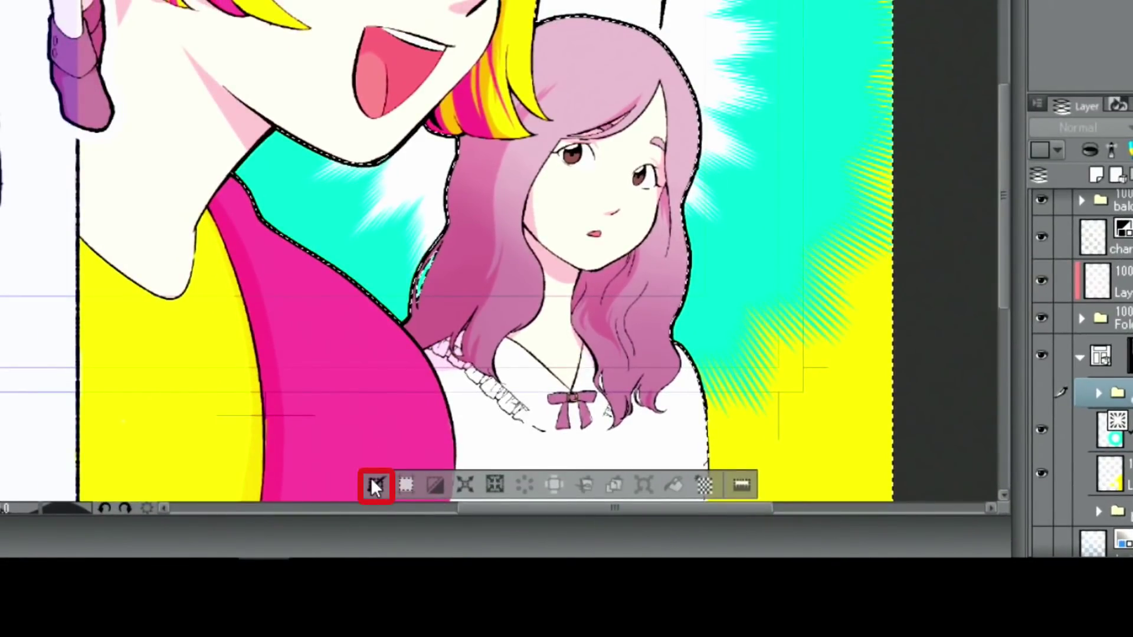
{"action": "left_click", "coordinate": [371, 479]}
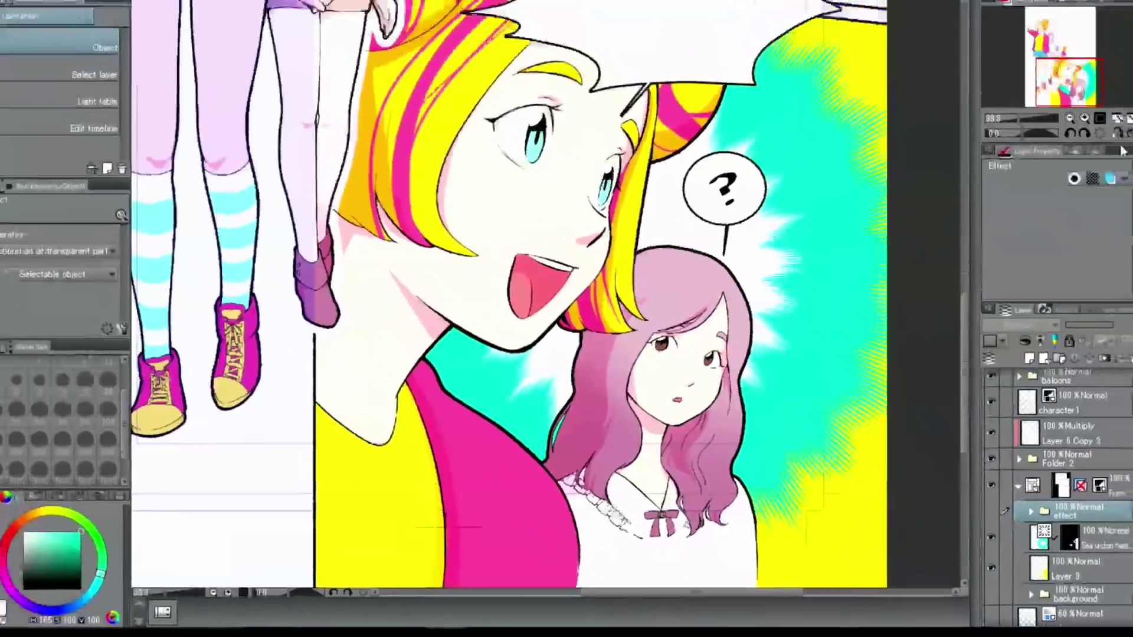
Fit the whole page in view and make the decoration and sfx folders visible.
{"action": "left_click", "coordinate": [1118, 156]}
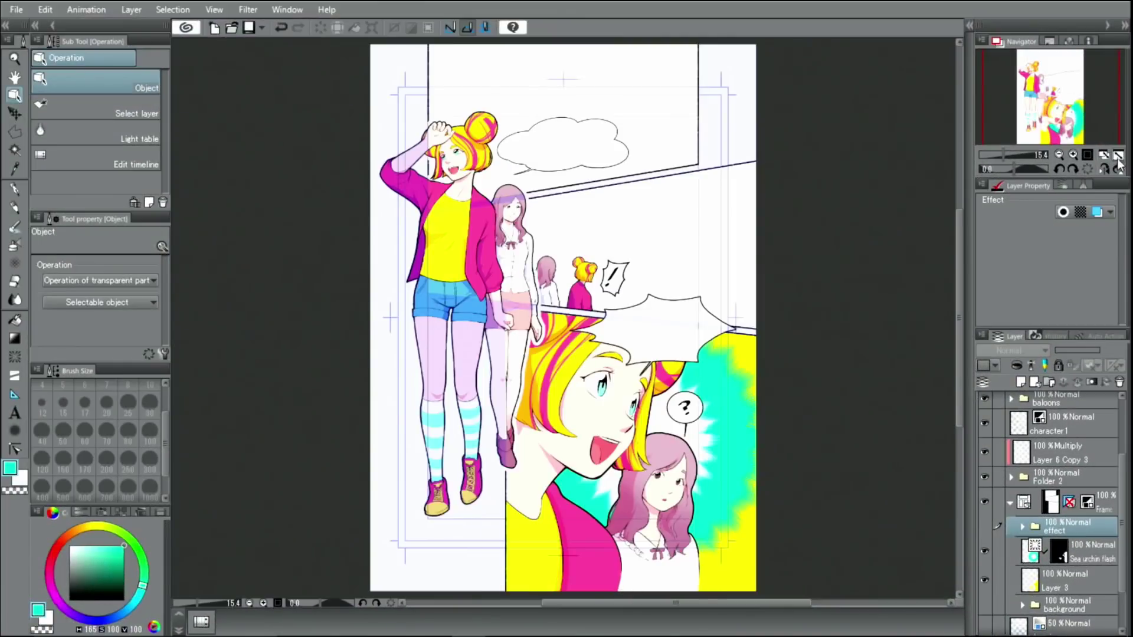
{"action": "left_click", "coordinate": [1052, 479]}
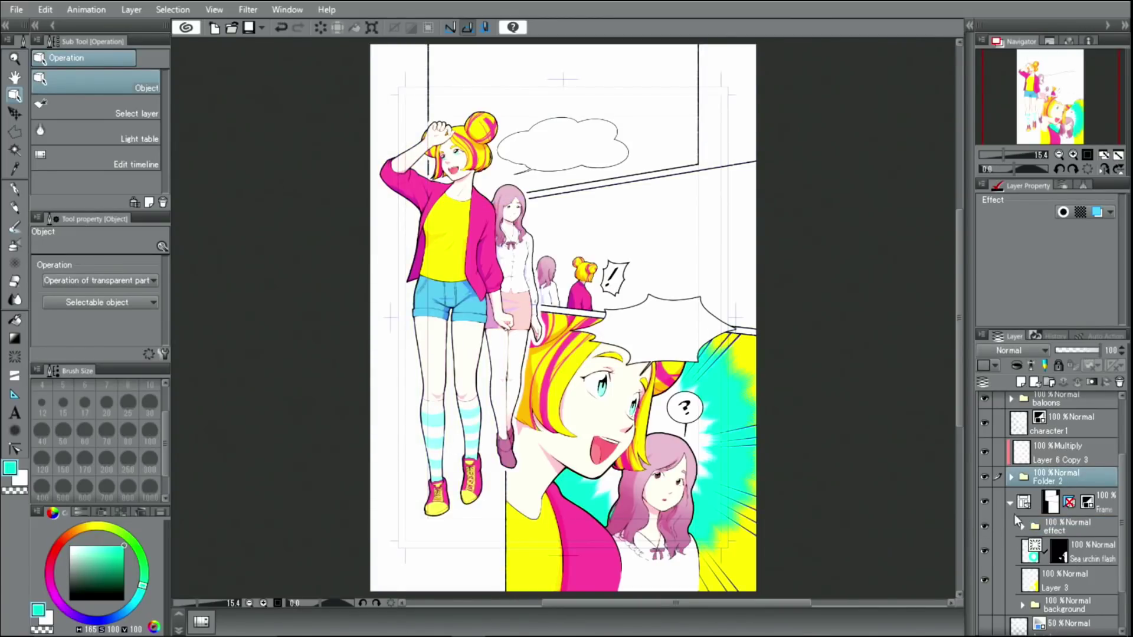
{"action": "left_click_drag", "start_coordinate": [1123, 503], "coordinate": [1122, 442]}
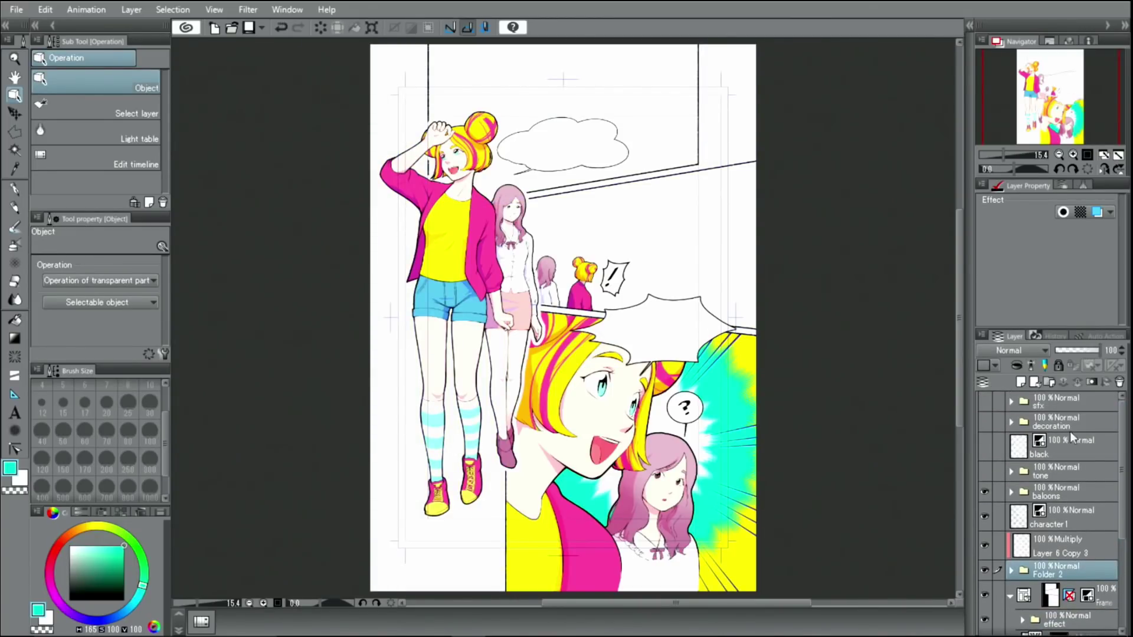
{"action": "left_click", "coordinate": [989, 420]}
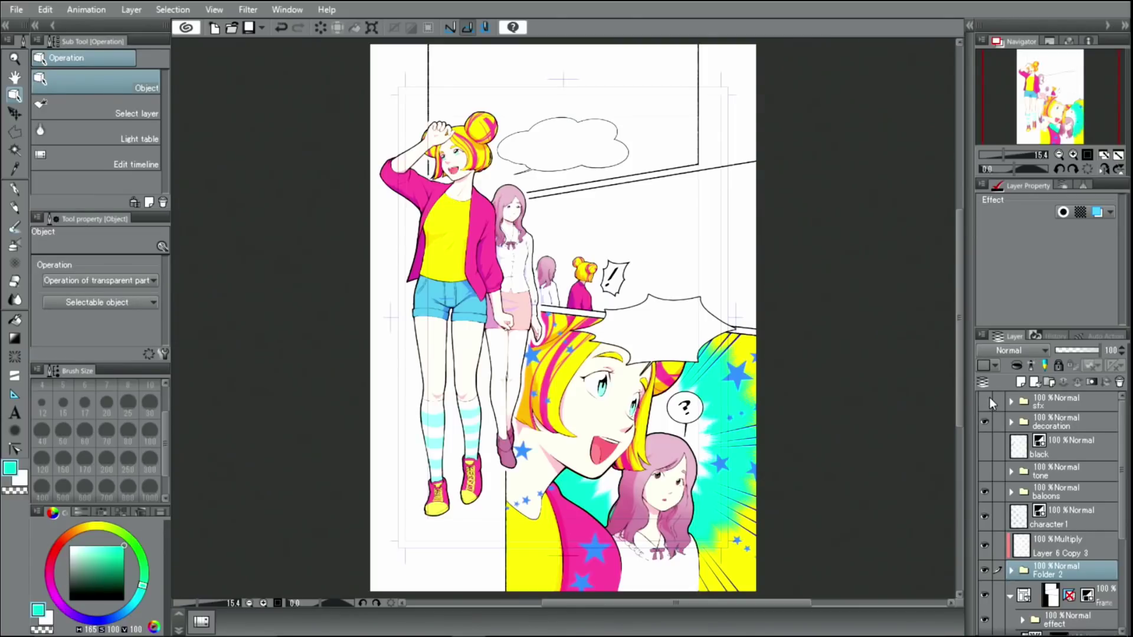
{"action": "left_click", "coordinate": [986, 400]}
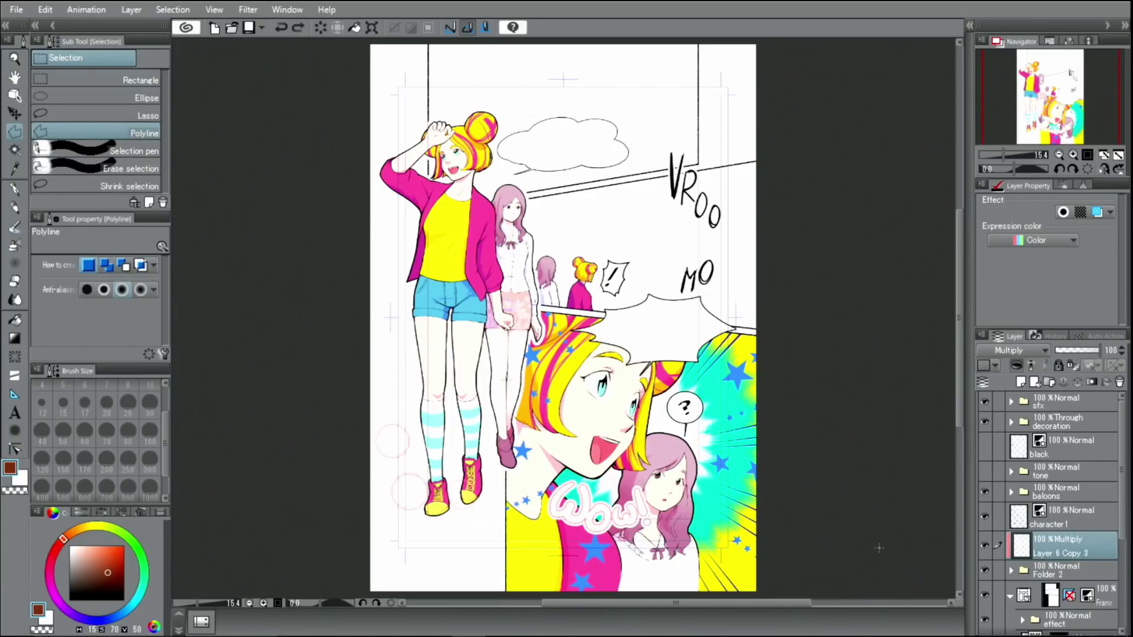
Change the expression color of the character1 line art layer from Monochrome to Color.
{"action": "left_click", "coordinate": [1062, 518]}
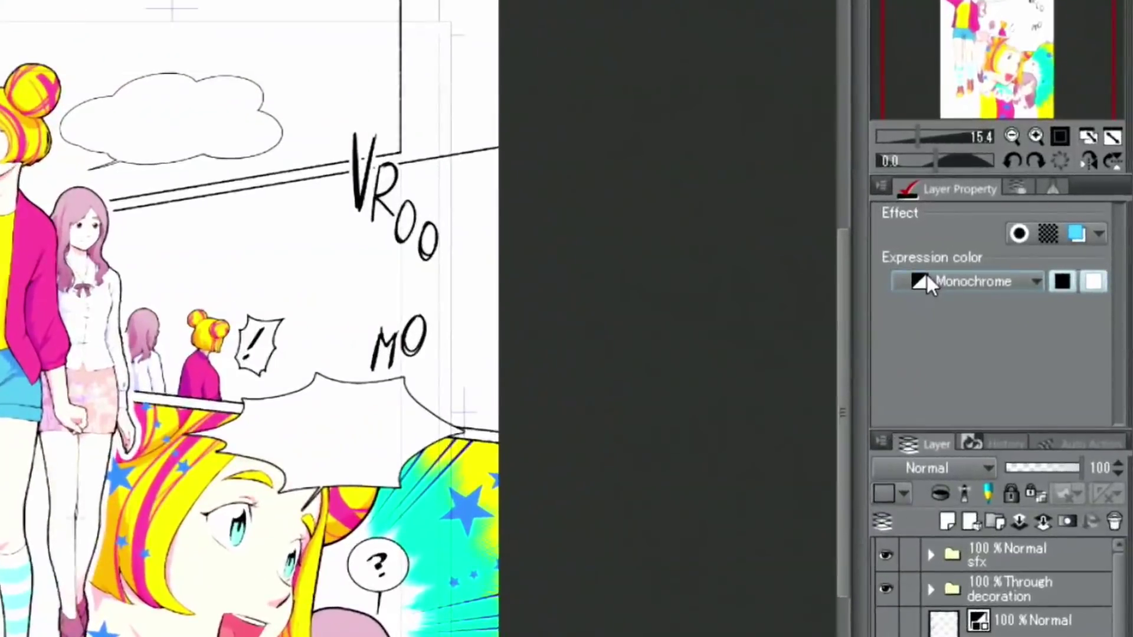
{"action": "left_click", "coordinate": [927, 280]}
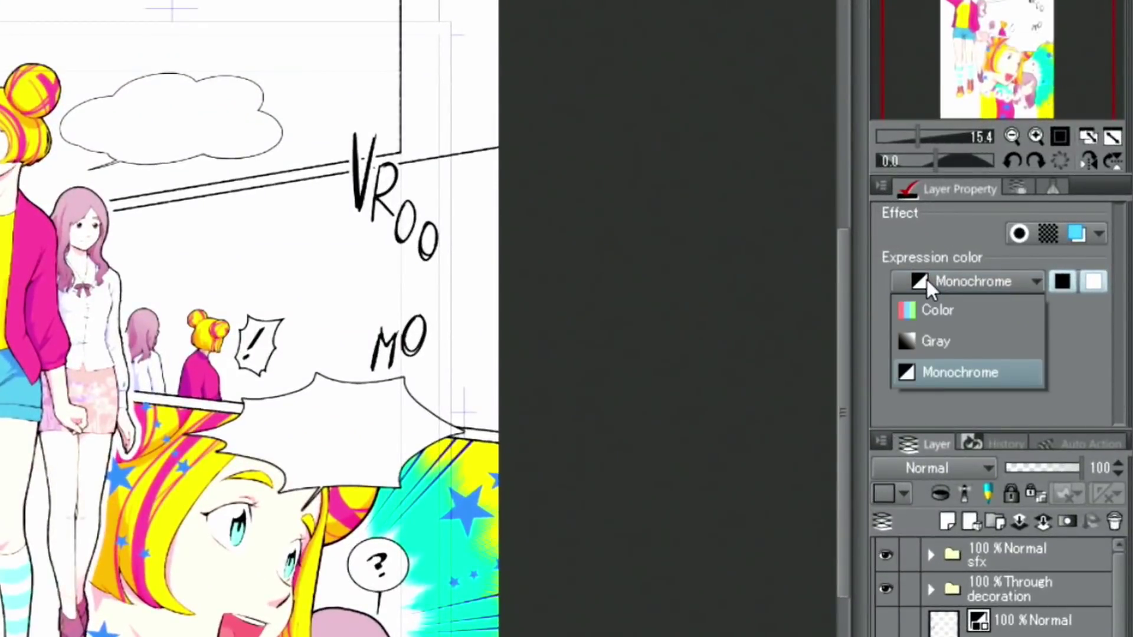
{"action": "left_click", "coordinate": [938, 310]}
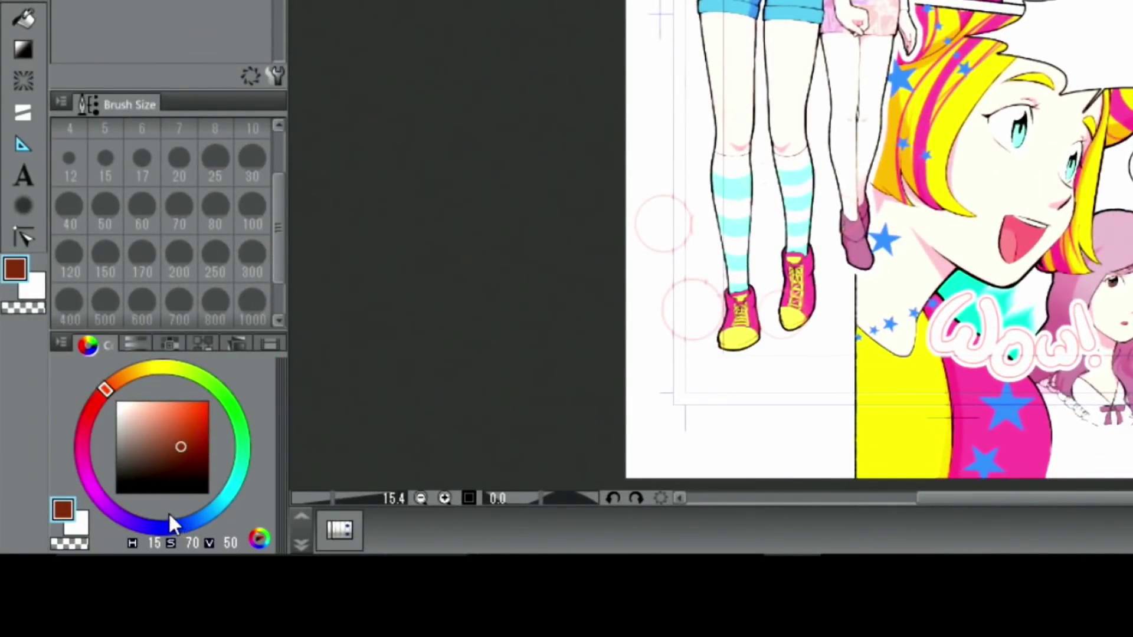
Pick a dark blue with hue 226 and recolour the character line art dark blue using the Layer color effect.
{"action": "left_click_drag", "start_coordinate": [162, 525], "coordinate": [182, 529]}
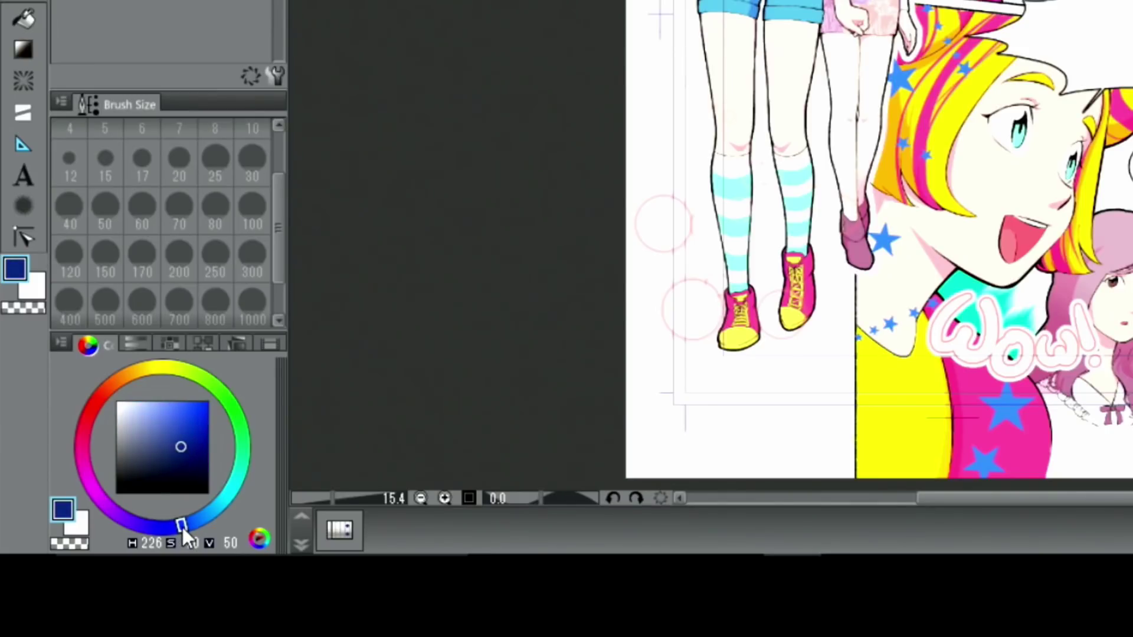
{"action": "left_click", "coordinate": [190, 446]}
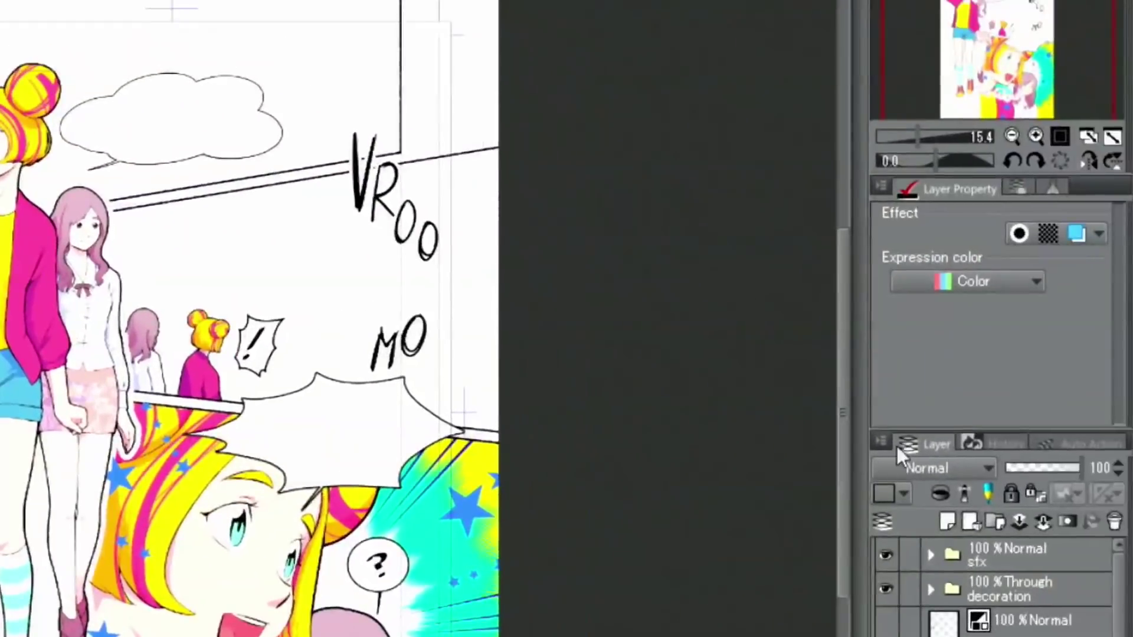
{"action": "left_click", "coordinate": [1075, 236]}
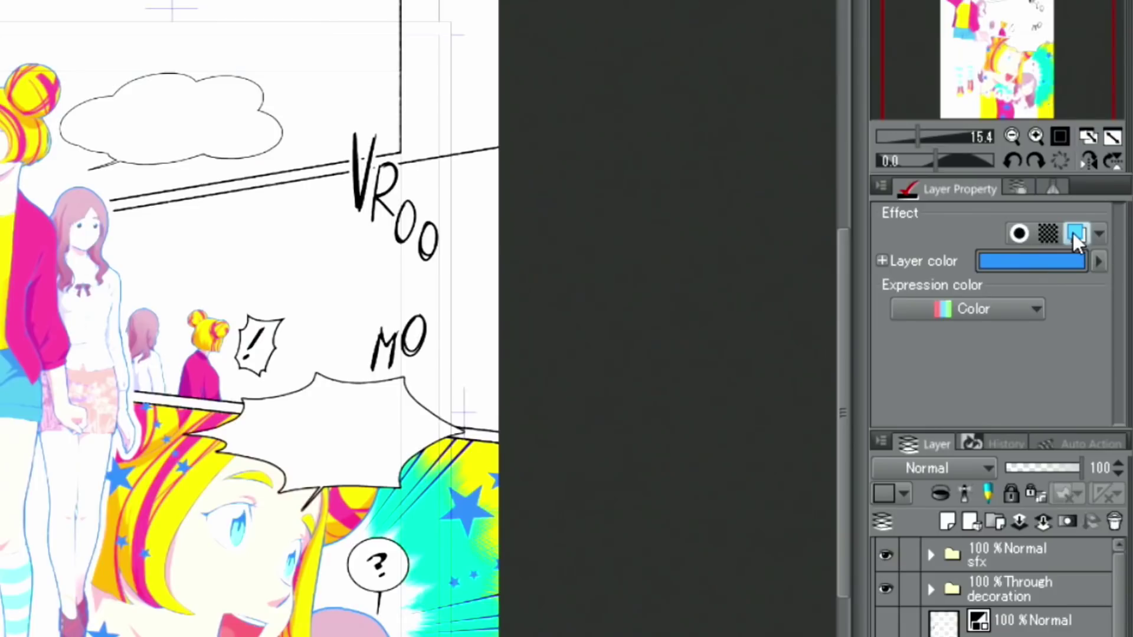
{"action": "left_click", "coordinate": [1054, 260]}
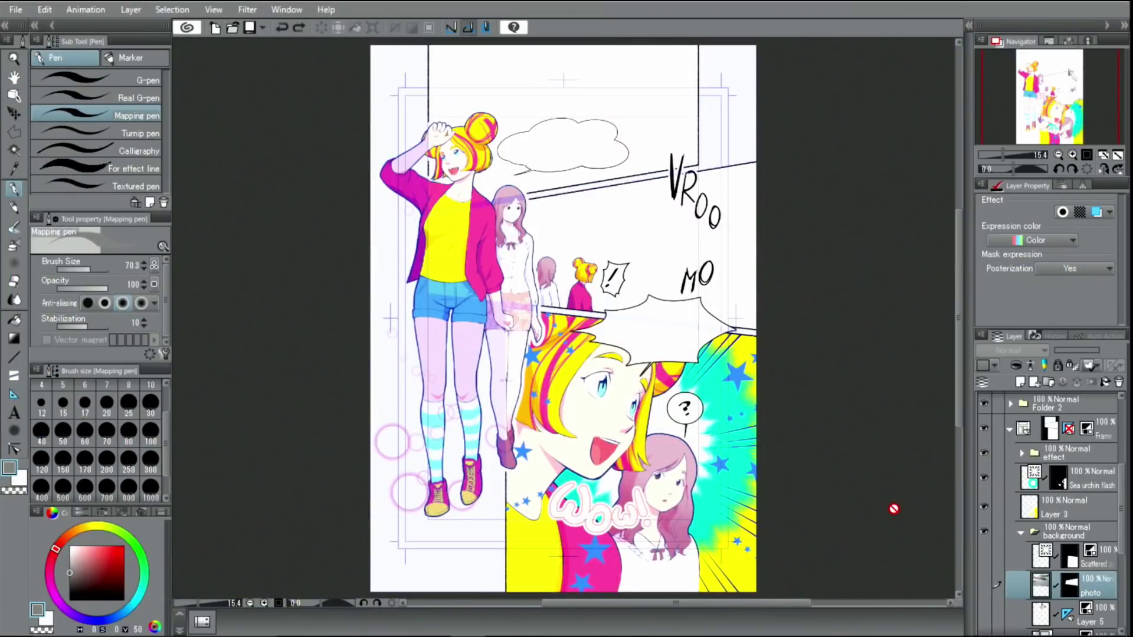
Show the street photo layer and place the Car (sedan) A 3D material in the middle panel.
{"action": "left_click", "coordinate": [984, 583]}
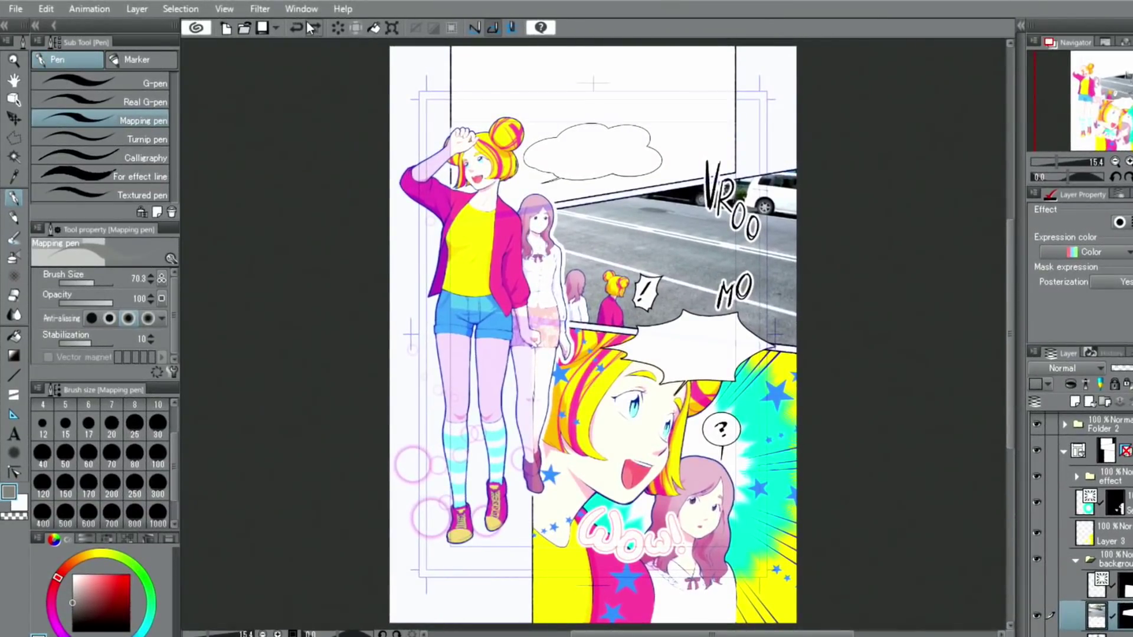
{"action": "left_click", "coordinate": [301, 9]}
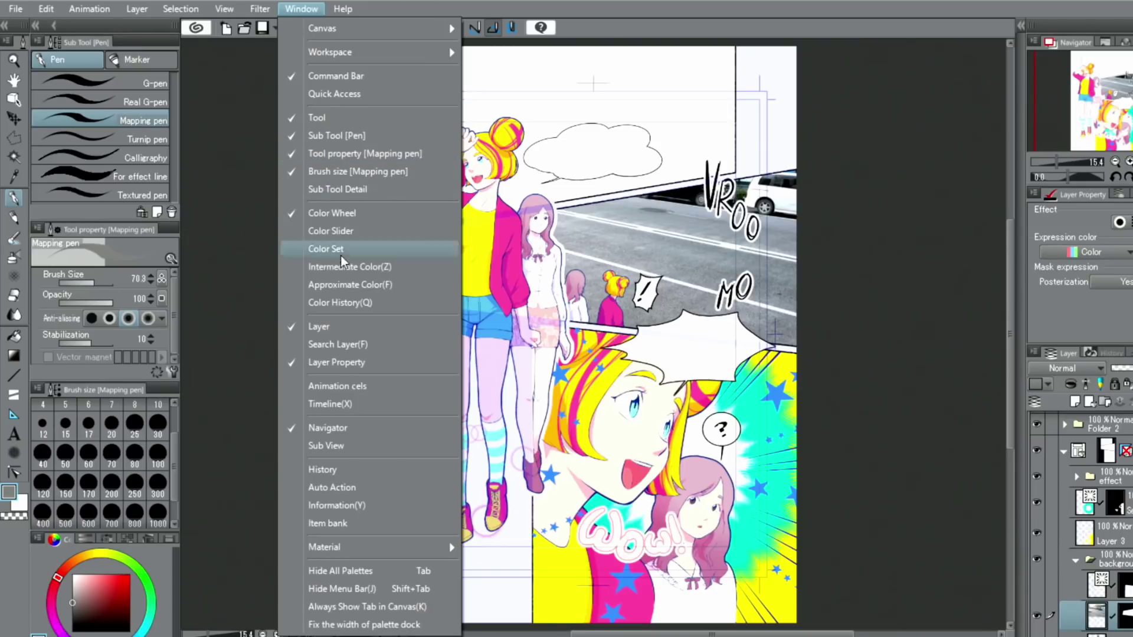
{"action": "mouse_move", "coordinate": [426, 552]}
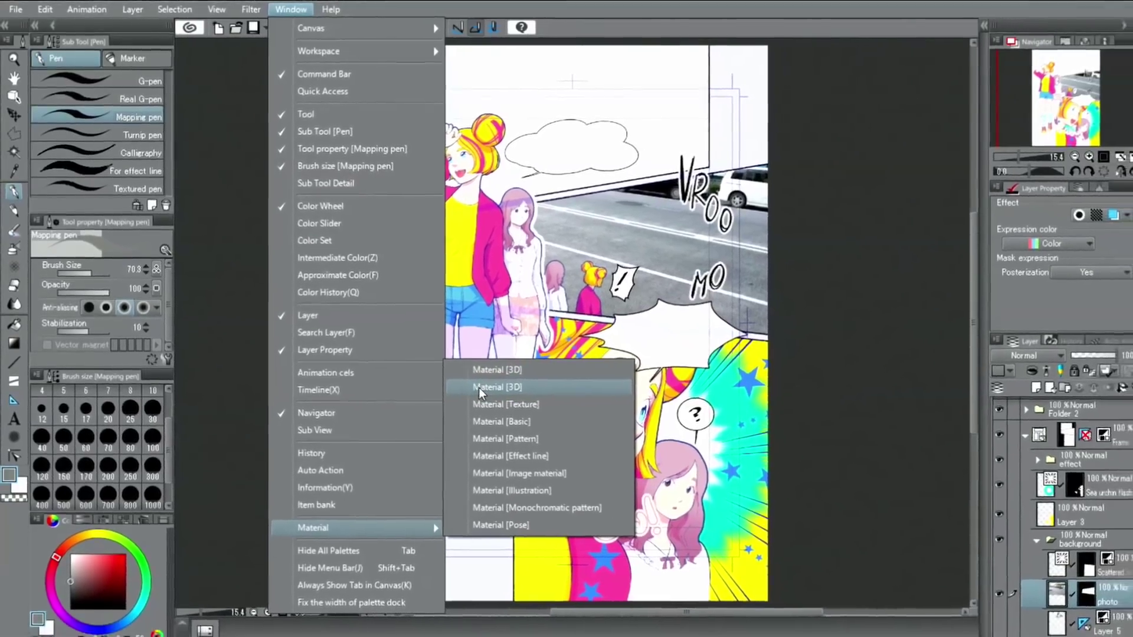
{"action": "left_click", "coordinate": [497, 401]}
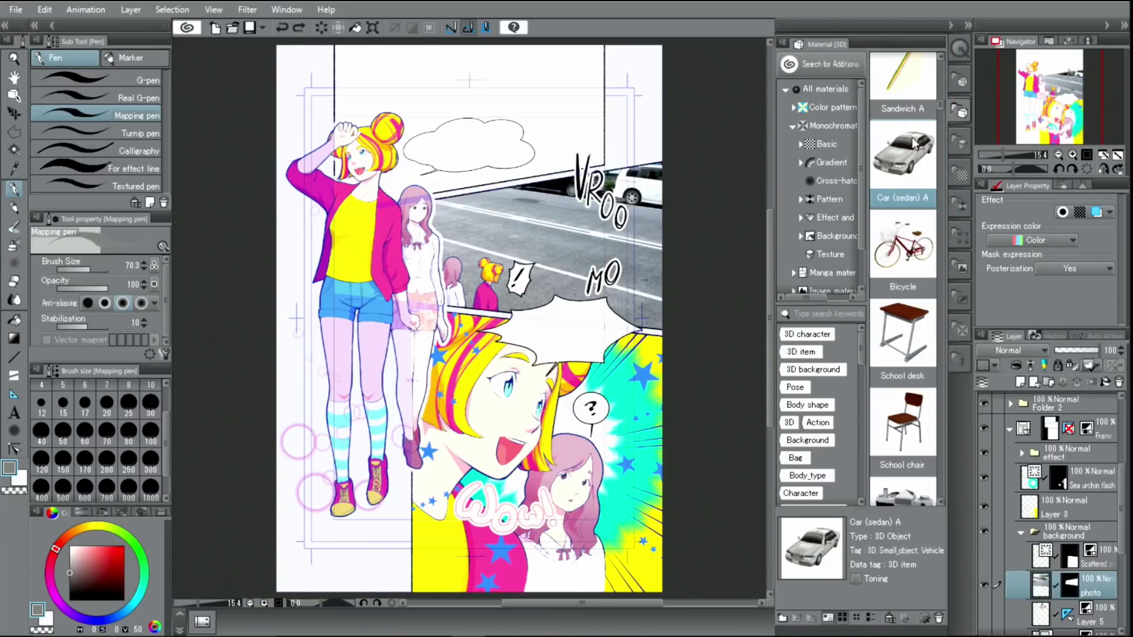
{"action": "left_click_drag", "start_coordinate": [940, 103], "coordinate": [939, 101]}
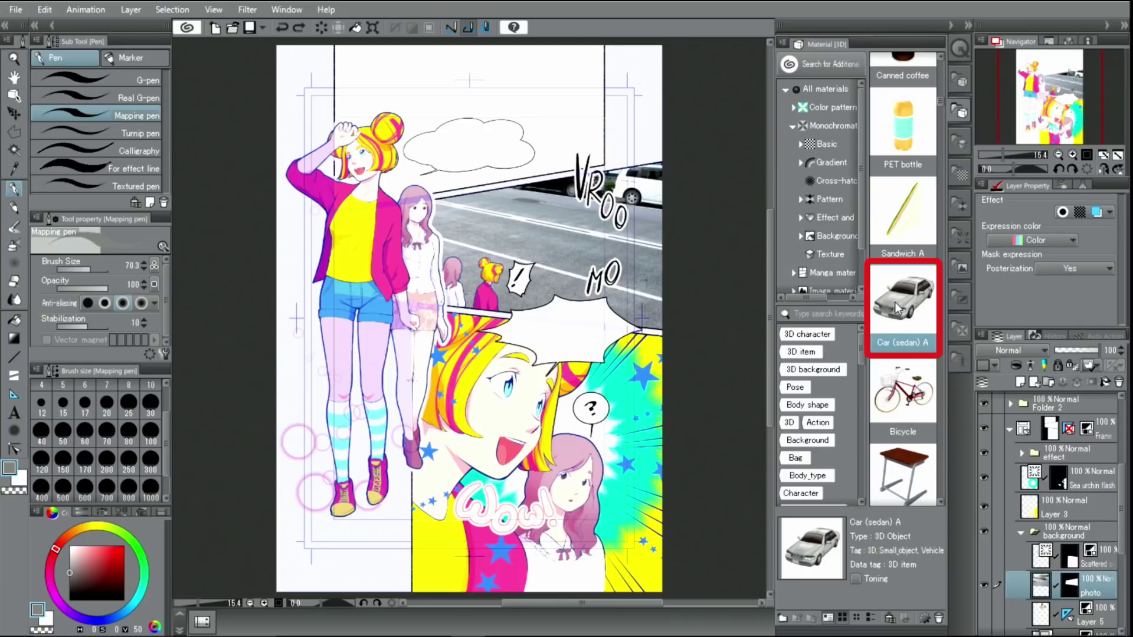
{"action": "left_click_drag", "start_coordinate": [897, 307], "coordinate": [527, 274]}
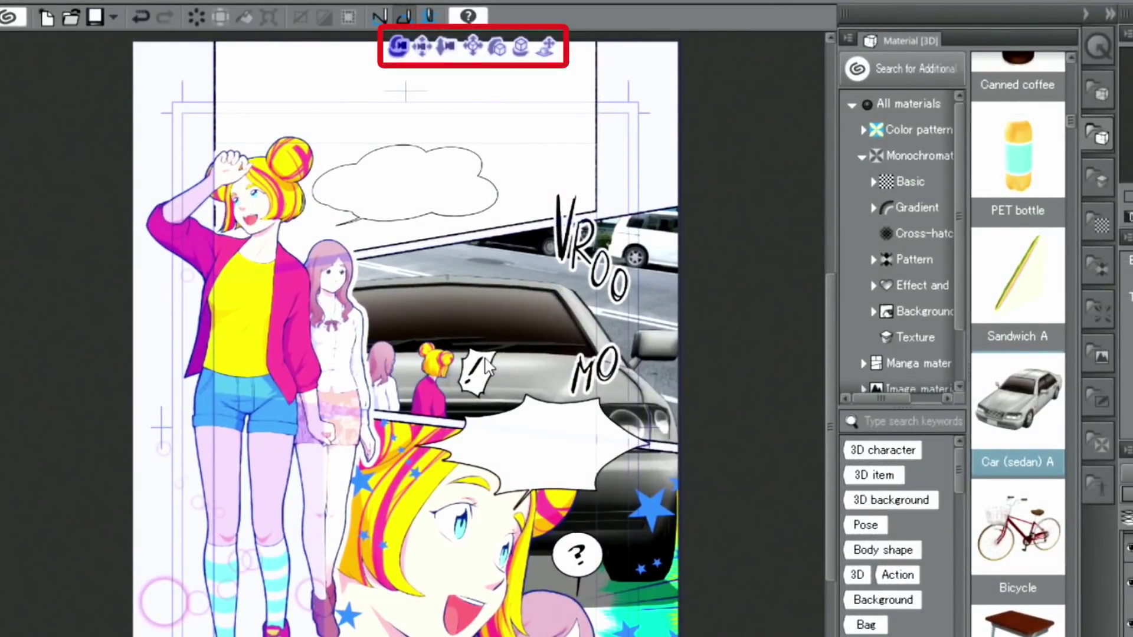
Adjust the 3D camera so the whole car sits small on the road at an angle, and collapse the materials palette.
{"action": "left_click", "coordinate": [487, 343]}
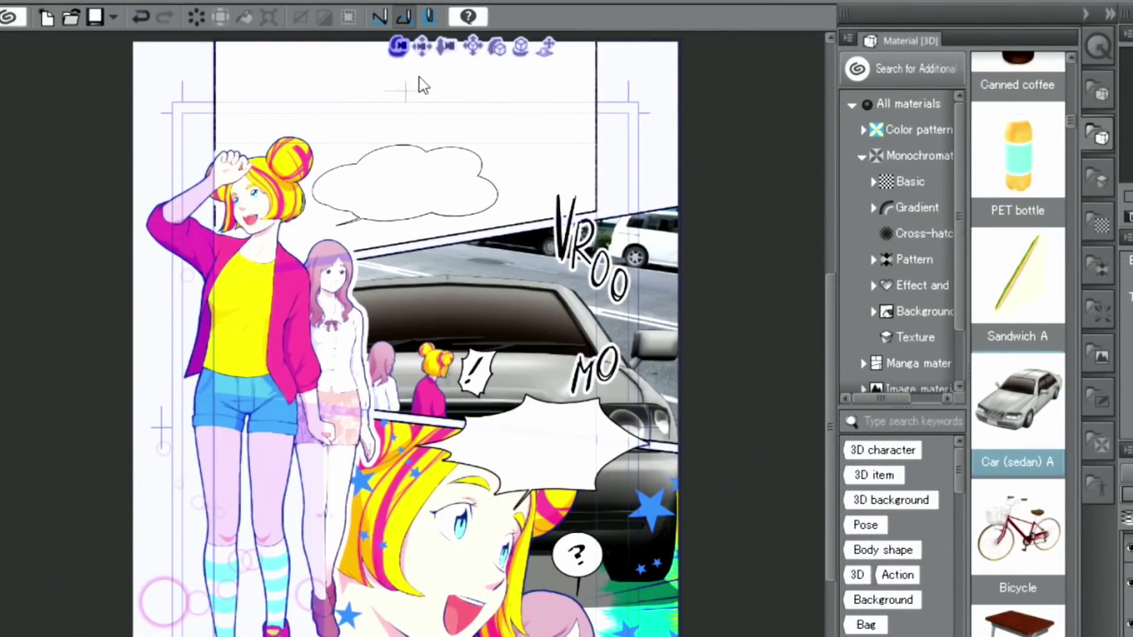
{"action": "left_click_drag", "start_coordinate": [446, 49], "coordinate": [452, 61]}
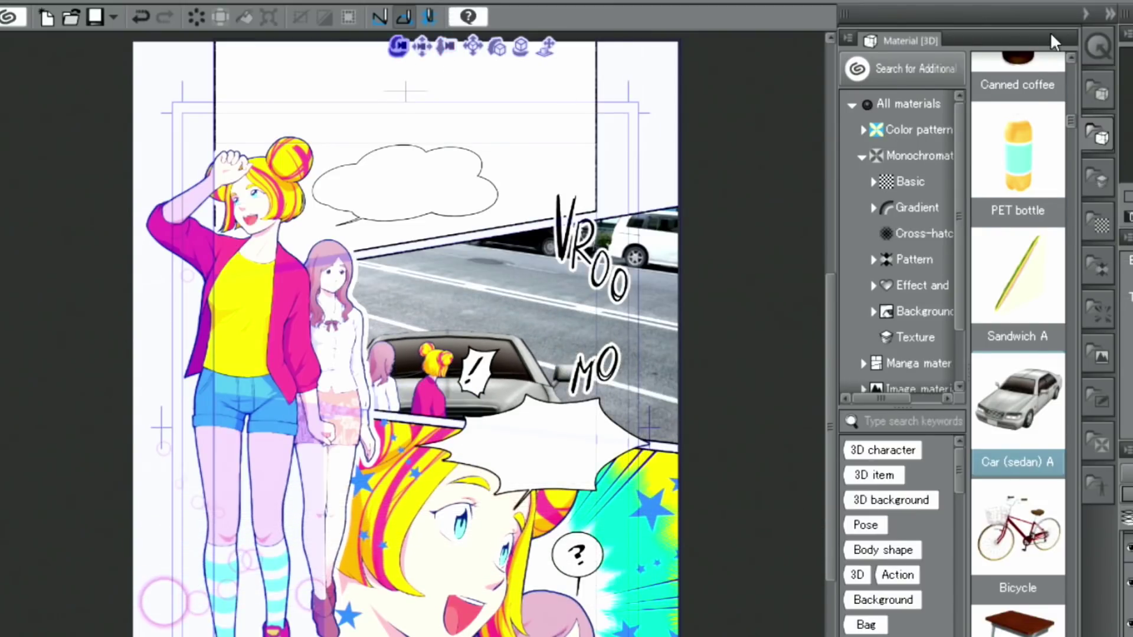
{"action": "left_click", "coordinate": [1108, 18]}
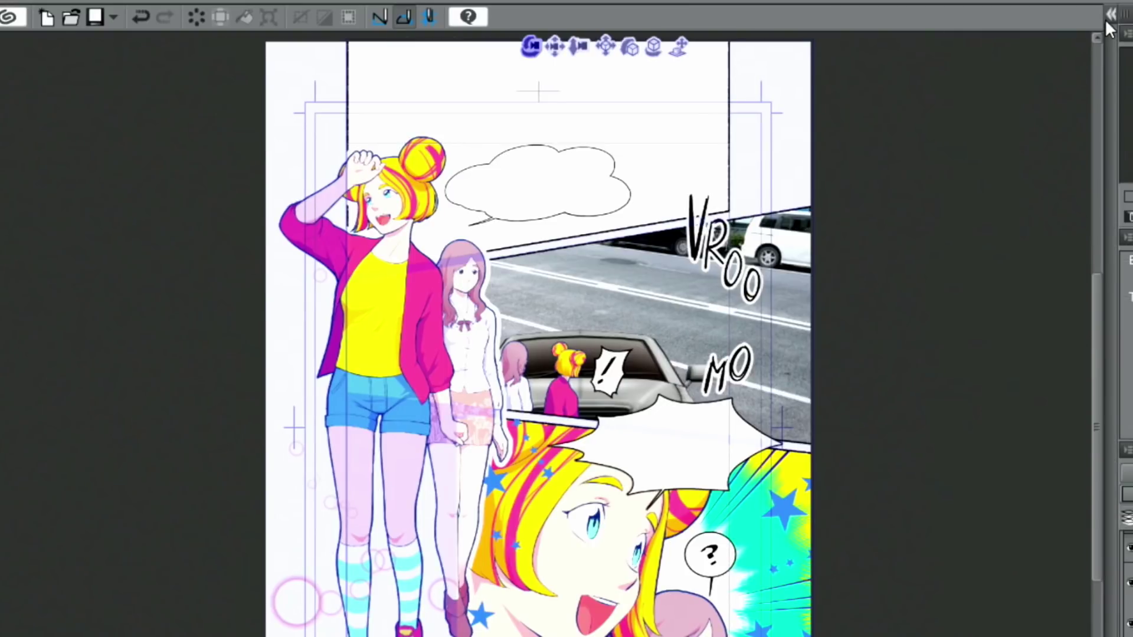
{"action": "left_click_drag", "start_coordinate": [531, 46], "coordinate": [582, 49]}
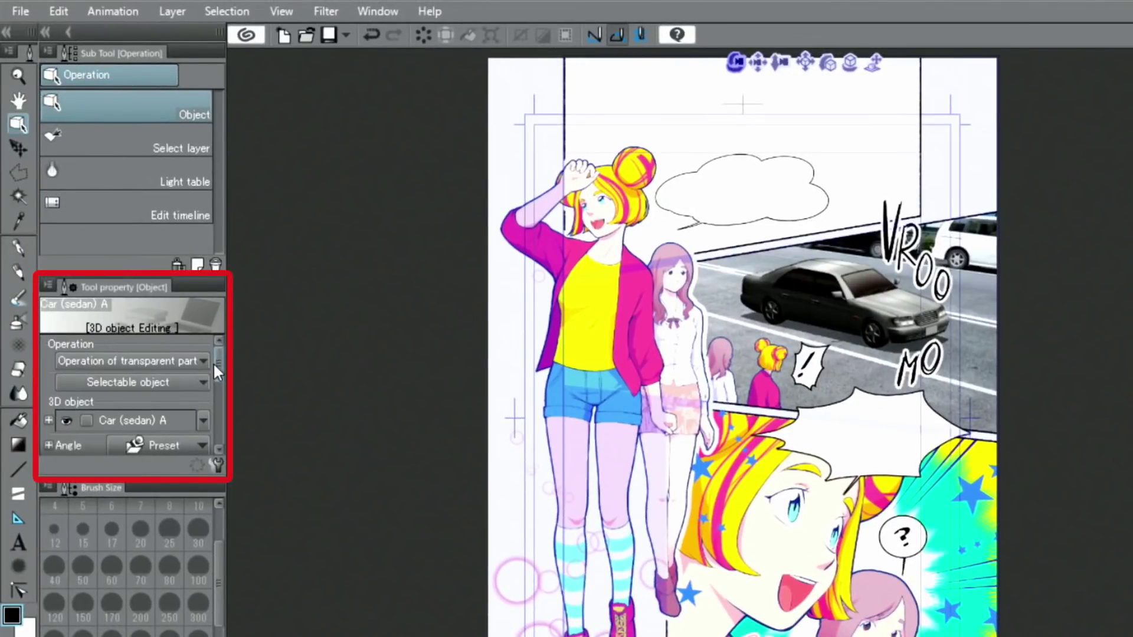
Turn off the light source on the 3D car and rasterize its layer.
{"action": "left_click_drag", "start_coordinate": [214, 362], "coordinate": [214, 391]}
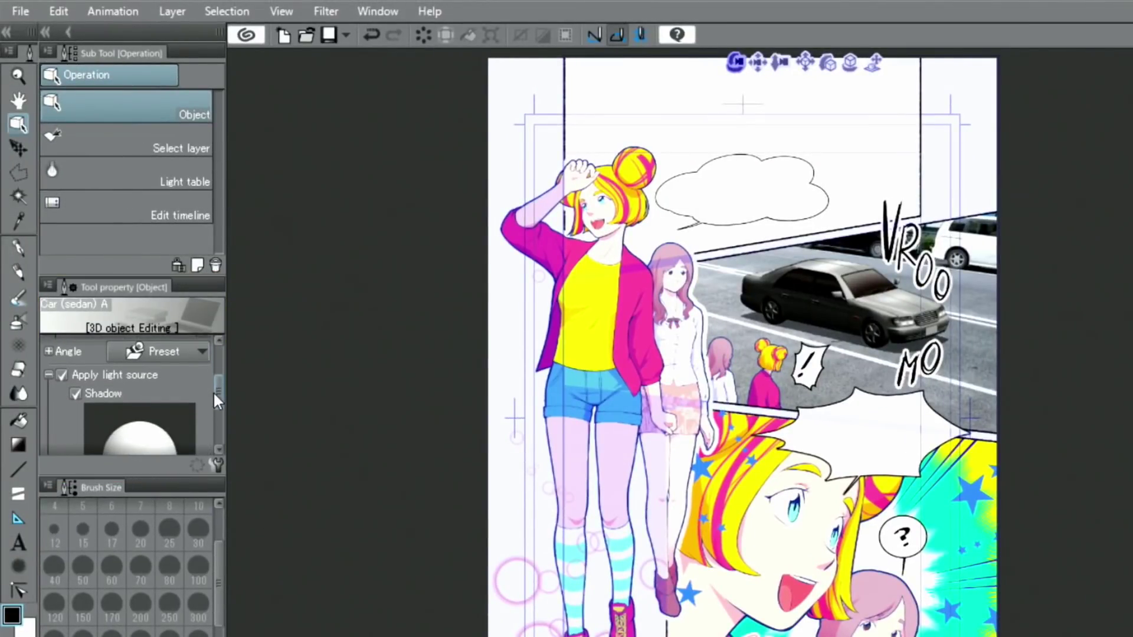
{"action": "left_click", "coordinate": [60, 375]}
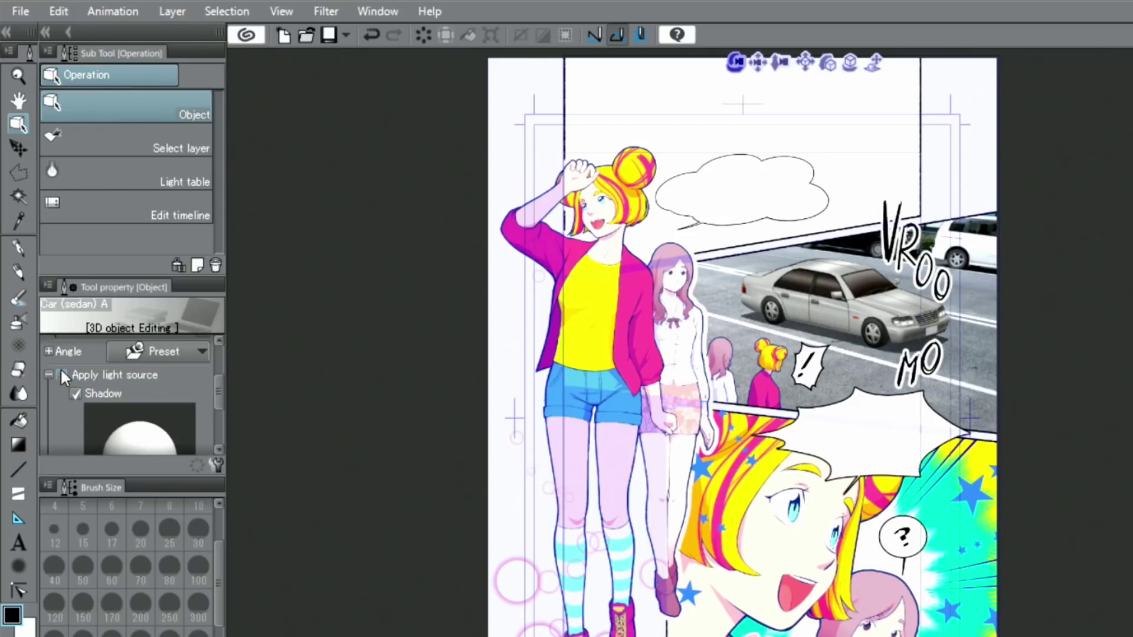
{"action": "left_click", "coordinate": [172, 11]}
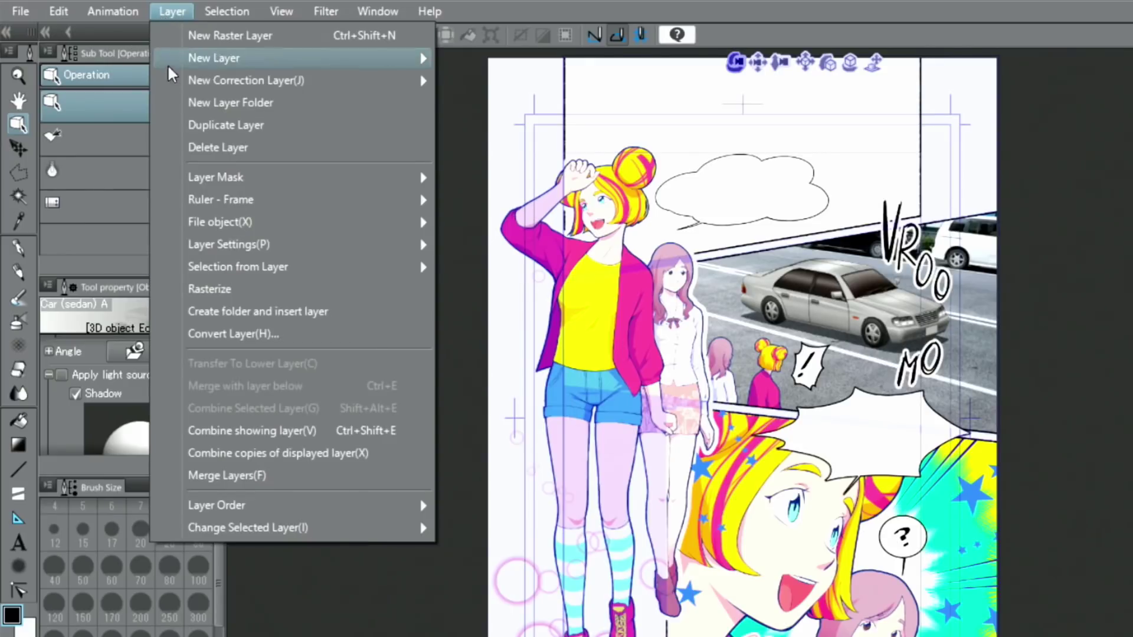
{"action": "left_click", "coordinate": [207, 289]}
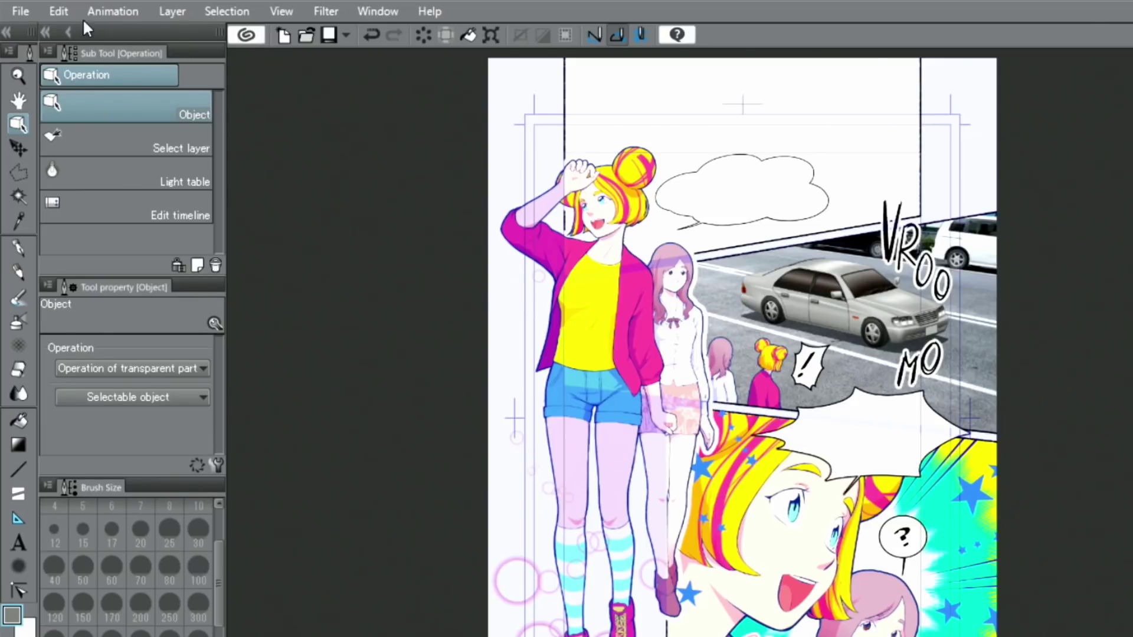
Apply a Posterization tonal correction with 5 gradients to the car layer.
{"action": "left_click", "coordinate": [58, 12]}
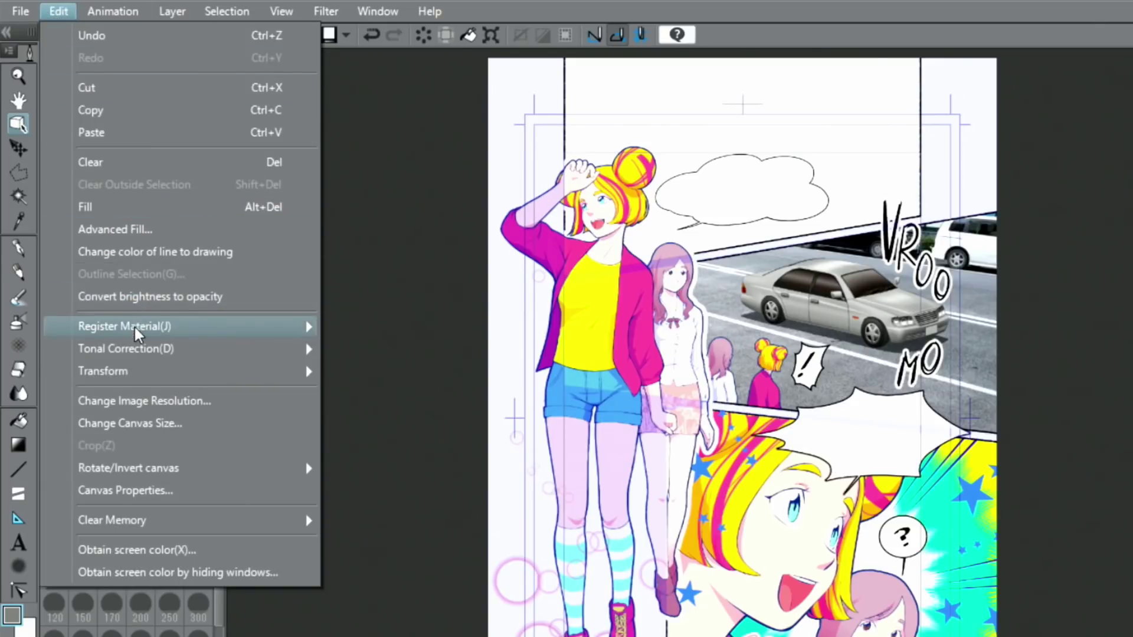
{"action": "mouse_move", "coordinate": [271, 348]}
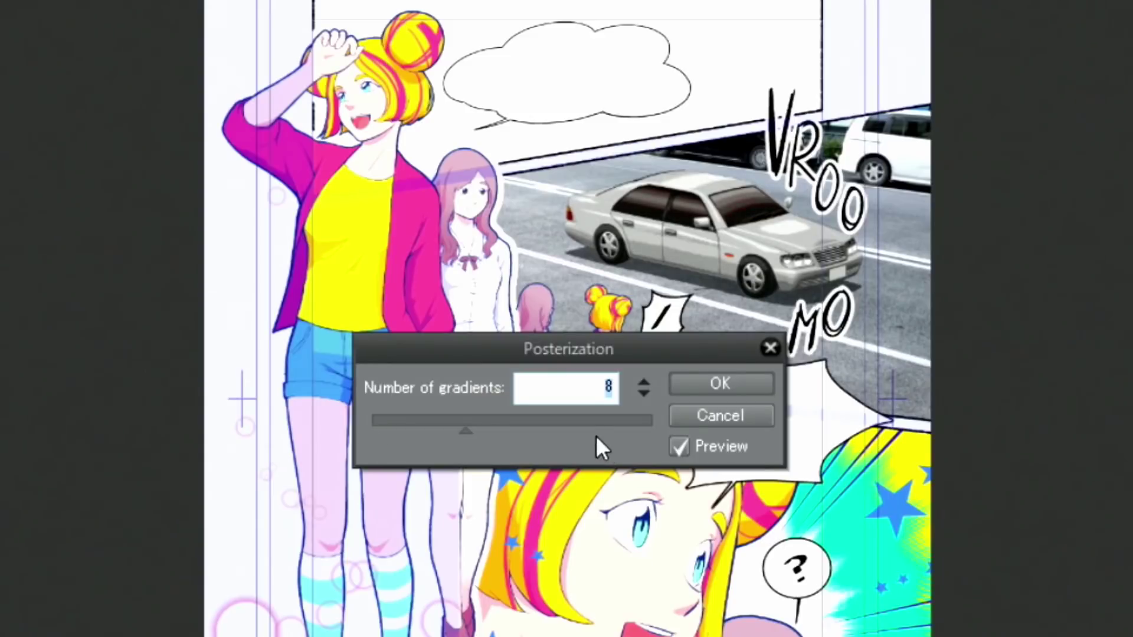
{"action": "left_click", "coordinate": [643, 394]}
{"action": "left_click", "coordinate": [642, 395]}
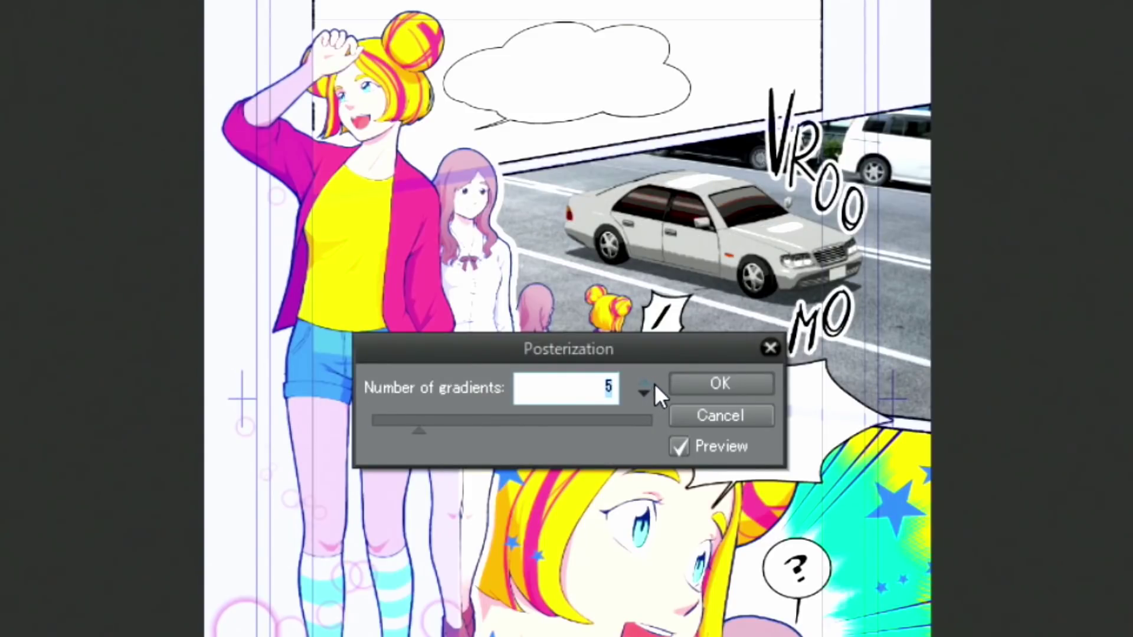
{"action": "left_click", "coordinate": [698, 383]}
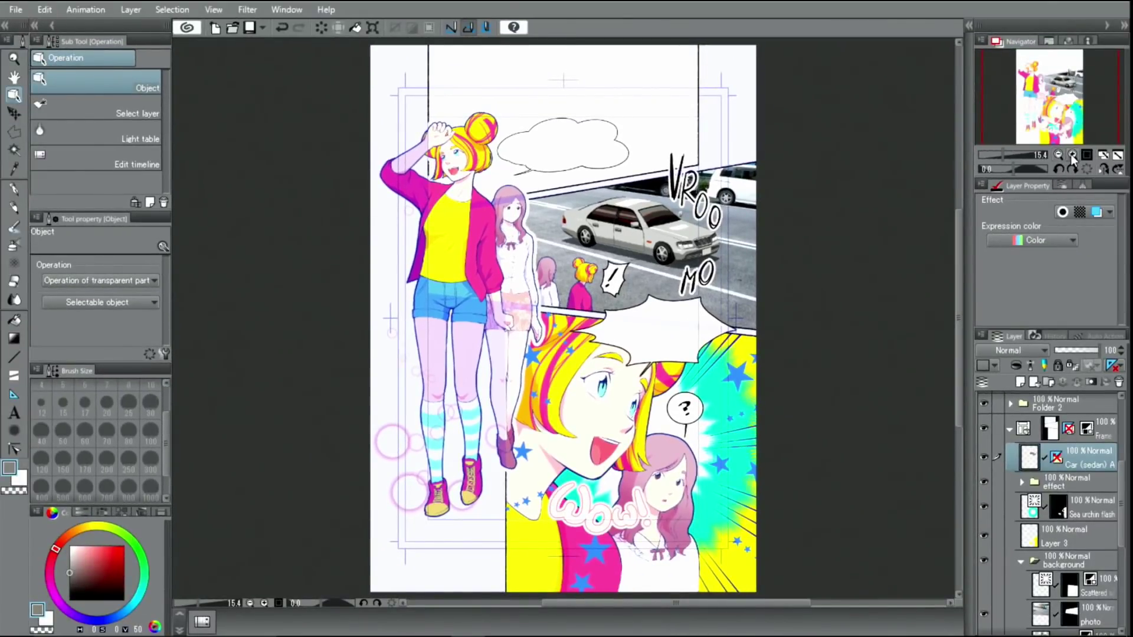
Duplicate the posterized car layer and clip the copy to the layer below.
{"action": "left_click", "coordinate": [1072, 154]}
{"action": "left_click", "coordinate": [1073, 154]}
{"action": "left_click_drag", "start_coordinate": [1052, 82], "coordinate": [1054, 95]}
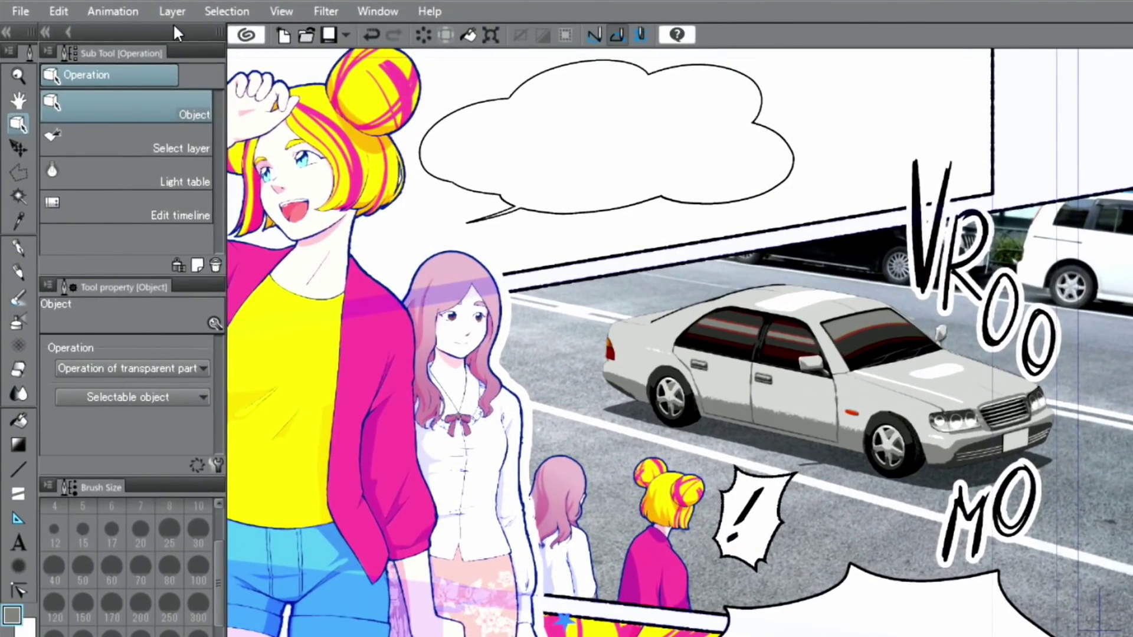
{"action": "left_click", "coordinate": [128, 9]}
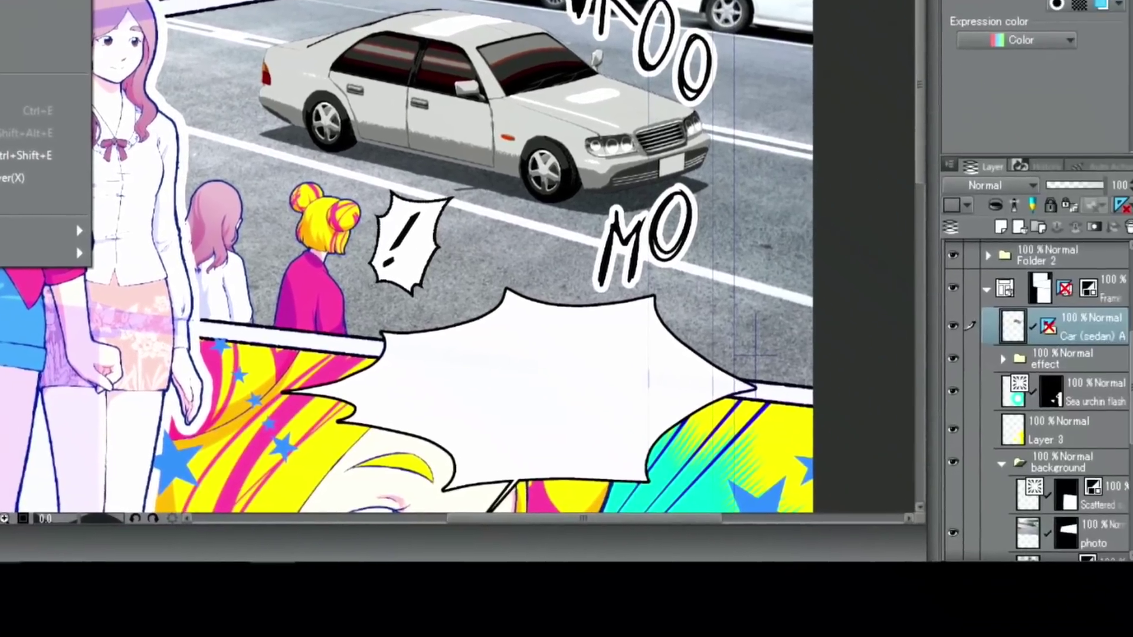
{"action": "left_click", "coordinate": [194, 125]}
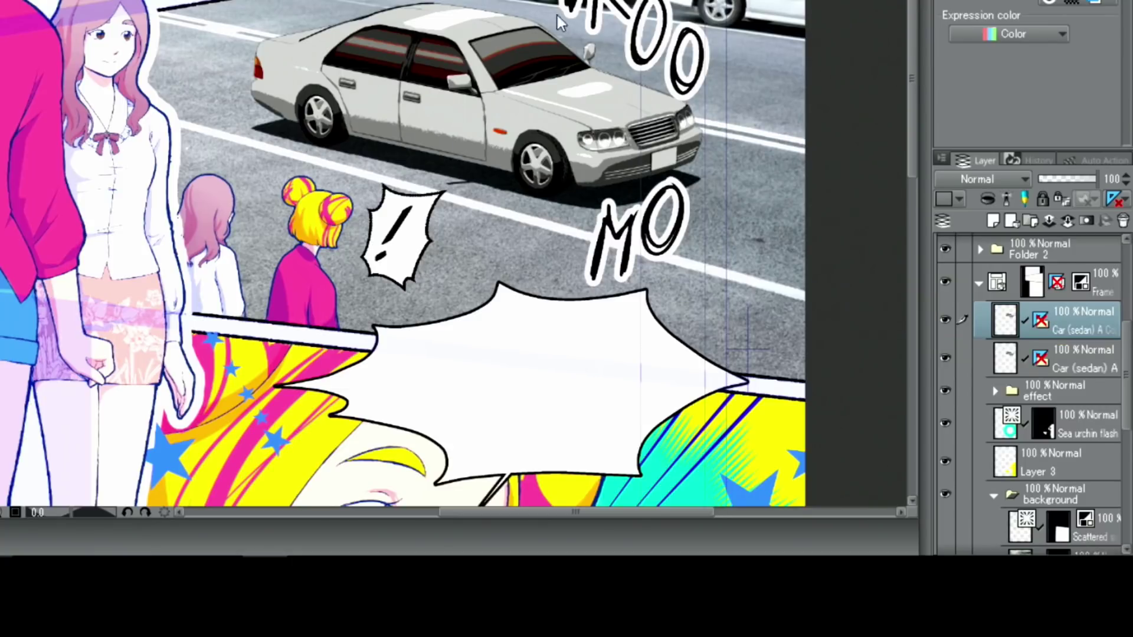
{"action": "left_click", "coordinate": [987, 201]}
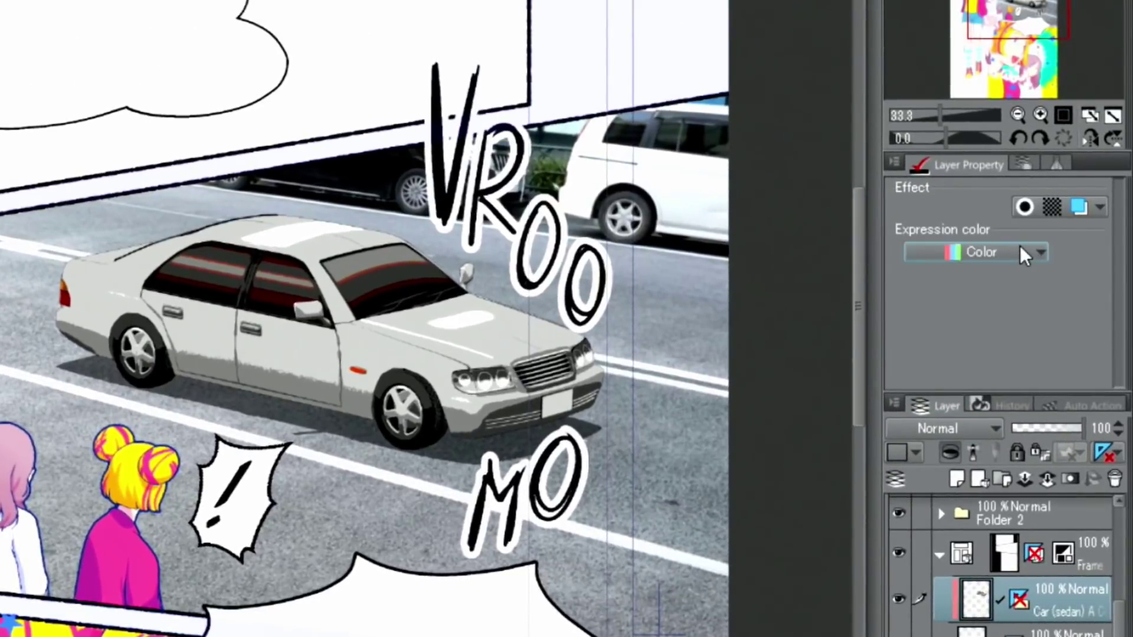
Convert the car copy layer's expression color to Monochrome, keep only its black areas, and set the color threshold to 124.
{"action": "left_click", "coordinate": [1021, 248]}
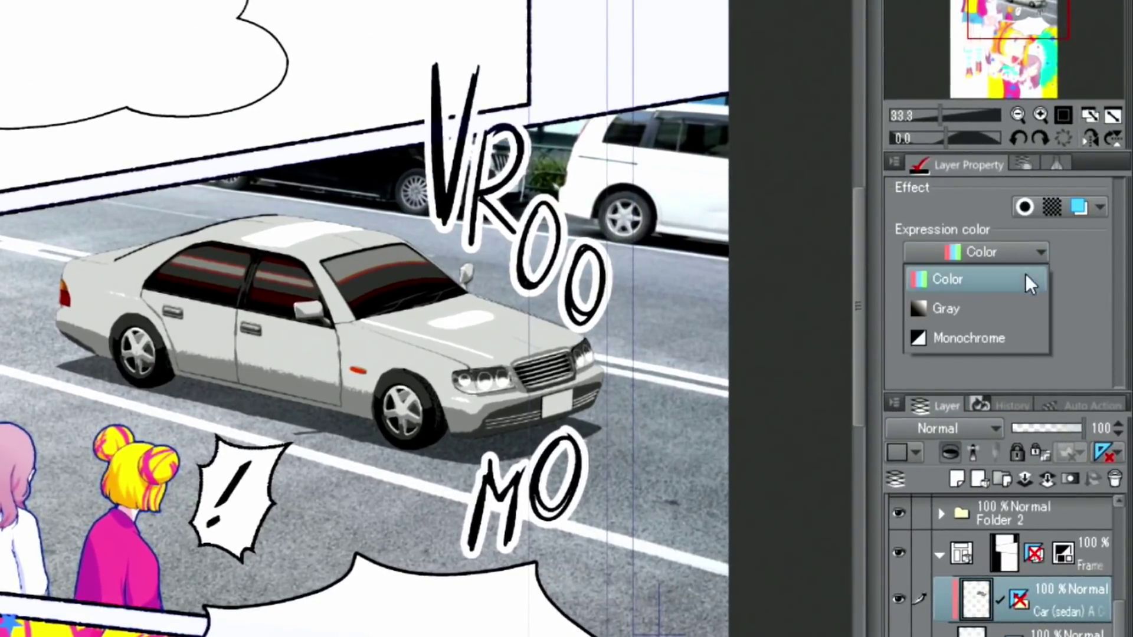
{"action": "left_click", "coordinate": [1003, 338]}
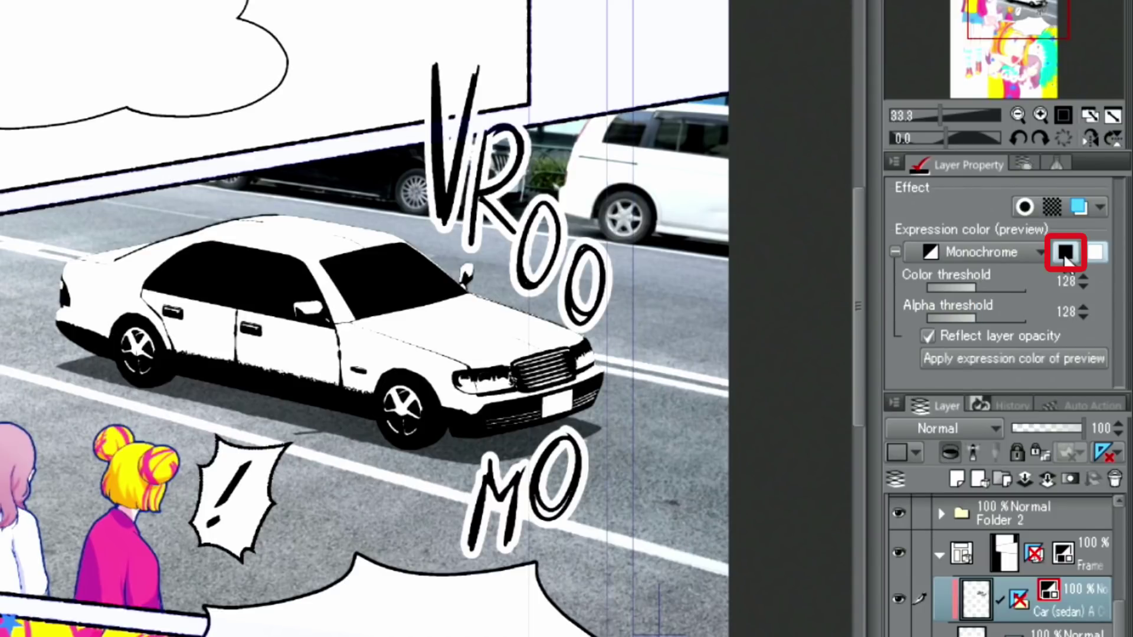
{"action": "left_click", "coordinate": [1063, 253]}
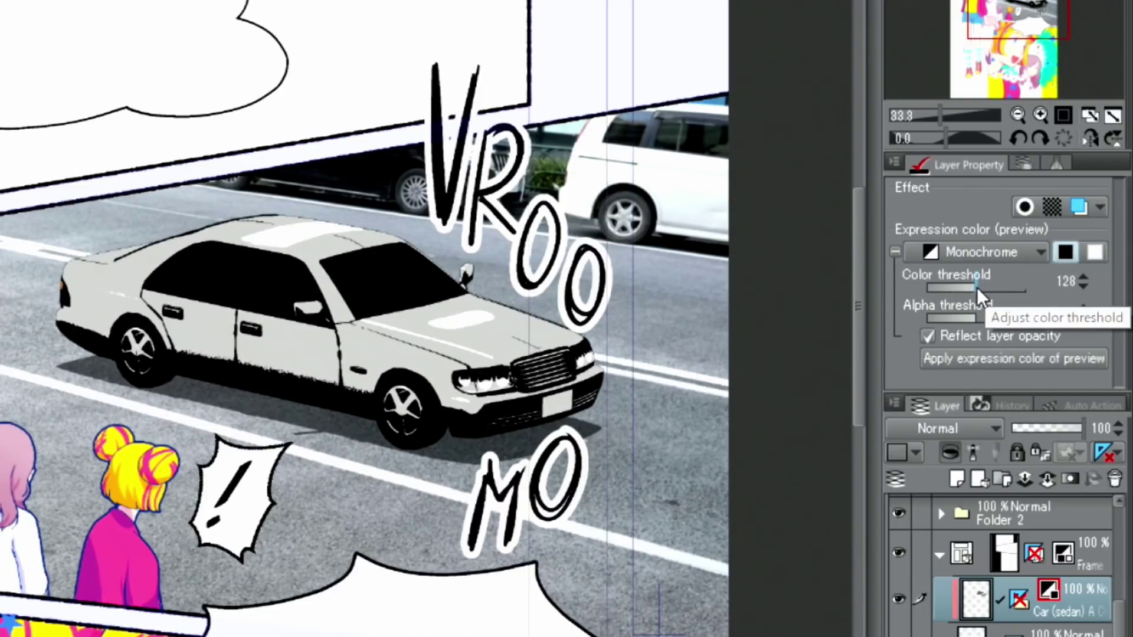
{"action": "scroll", "coordinate": [1078, 286], "scroll_direction": "down", "scroll_amount": 3}
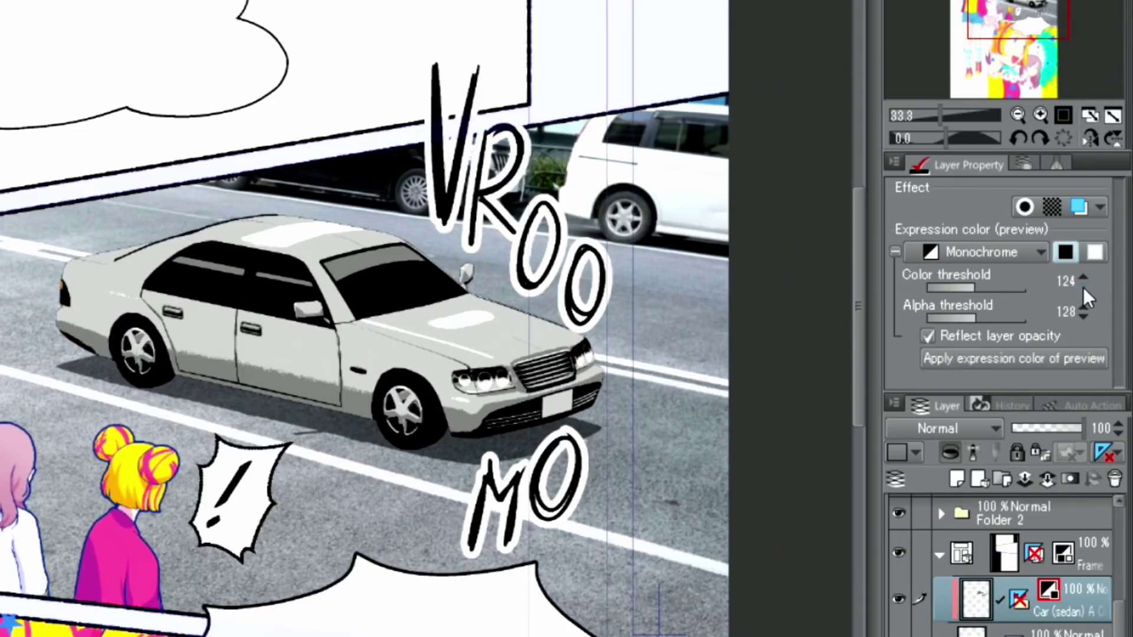
Turn on the layer color effect for the monochrome car copy and set its color to dark blue (0C3362).
{"action": "left_click", "coordinate": [1078, 206]}
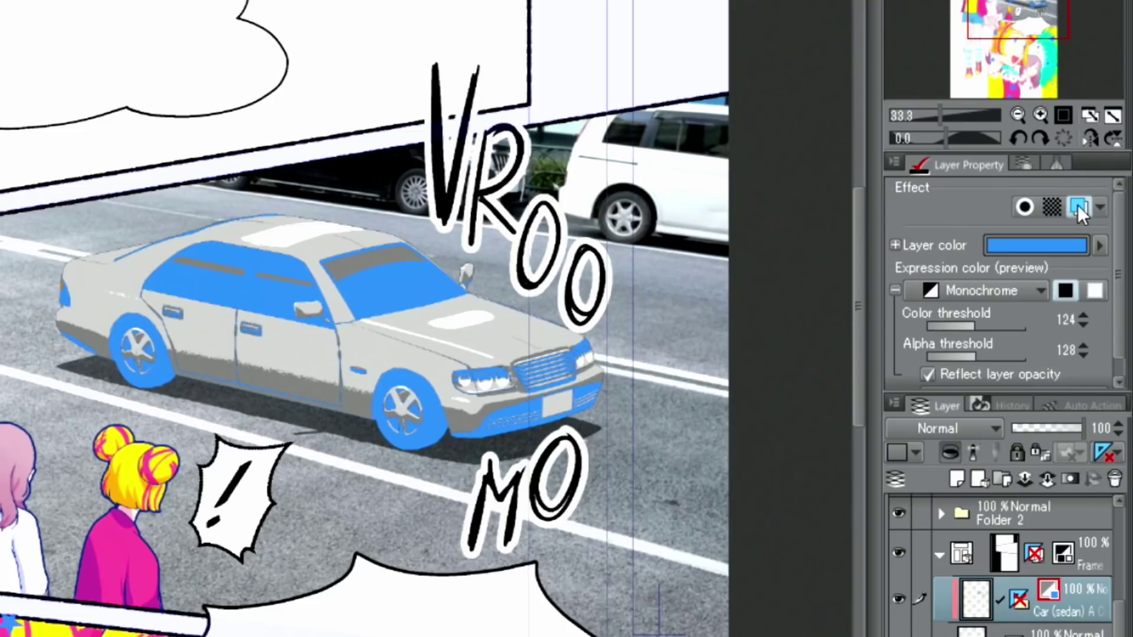
{"action": "left_click", "coordinate": [1099, 246]}
{"action": "left_click", "coordinate": [599, 346]}
{"action": "left_click", "coordinate": [620, 381]}
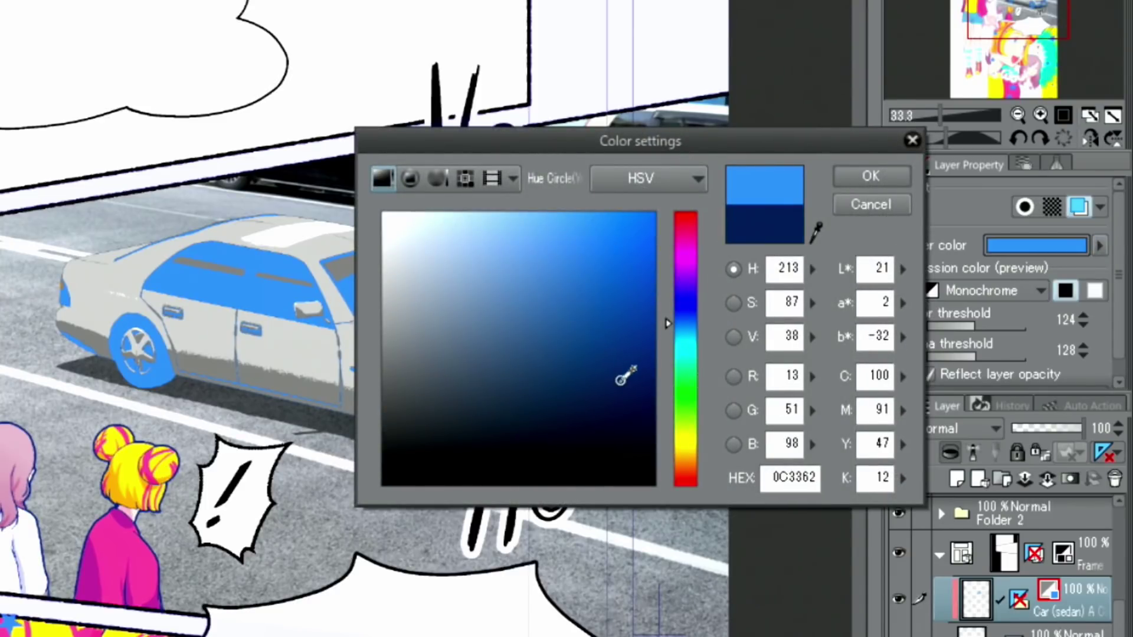
{"action": "left_click", "coordinate": [868, 179]}
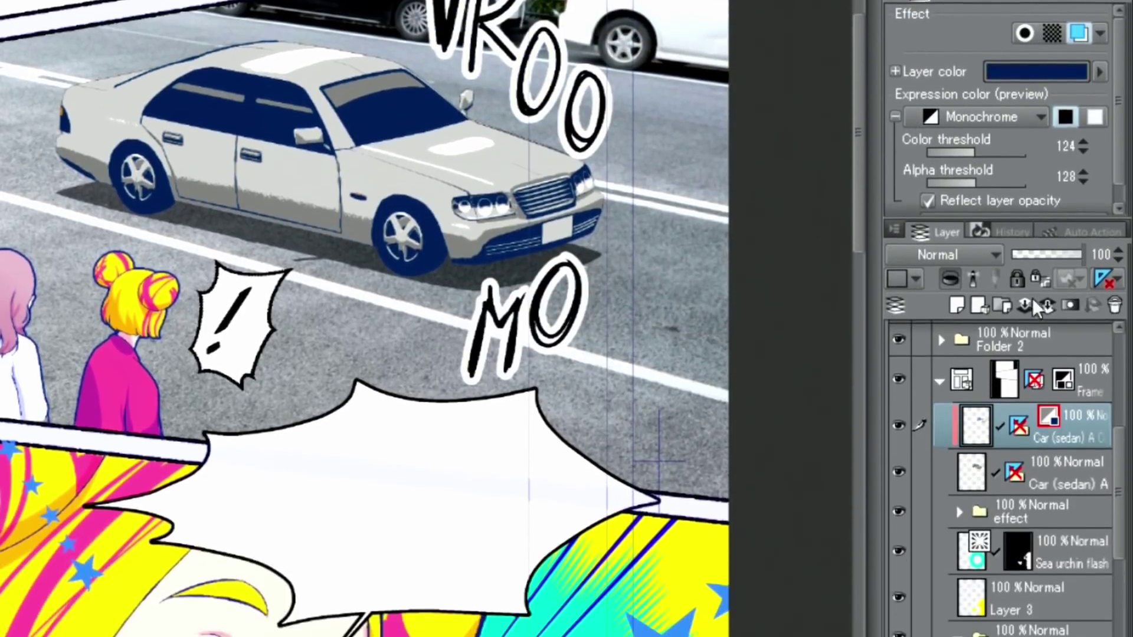
Add a raster layer directly above the lower car layer and smooth the rough shading along the car's side with the Mapping pen.
{"action": "left_click", "coordinate": [1051, 392]}
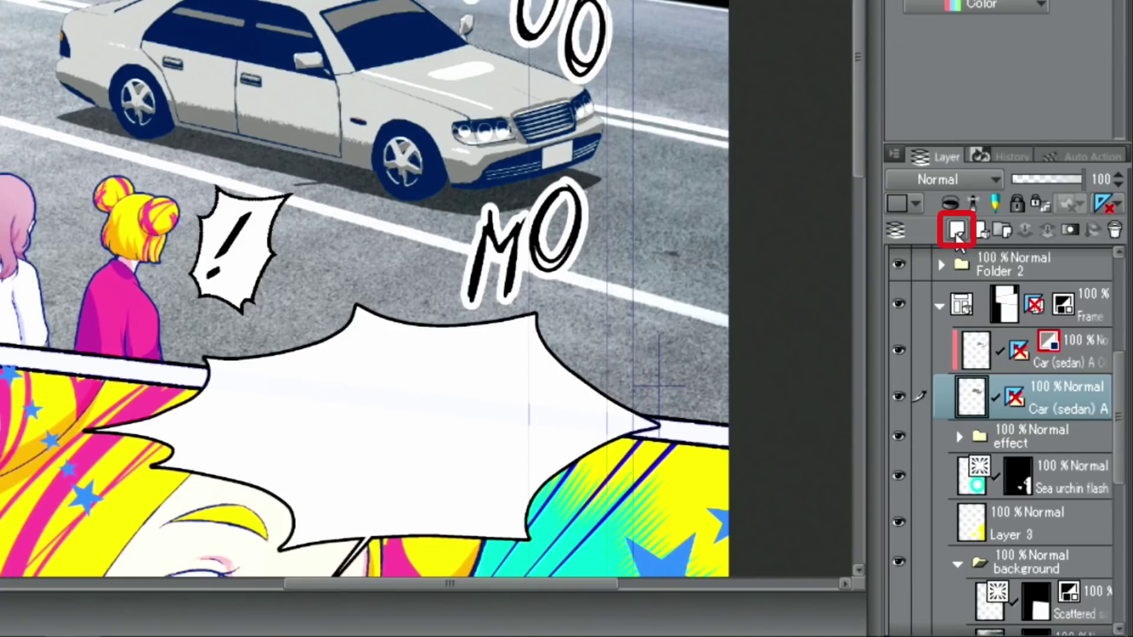
{"action": "left_click", "coordinate": [956, 232]}
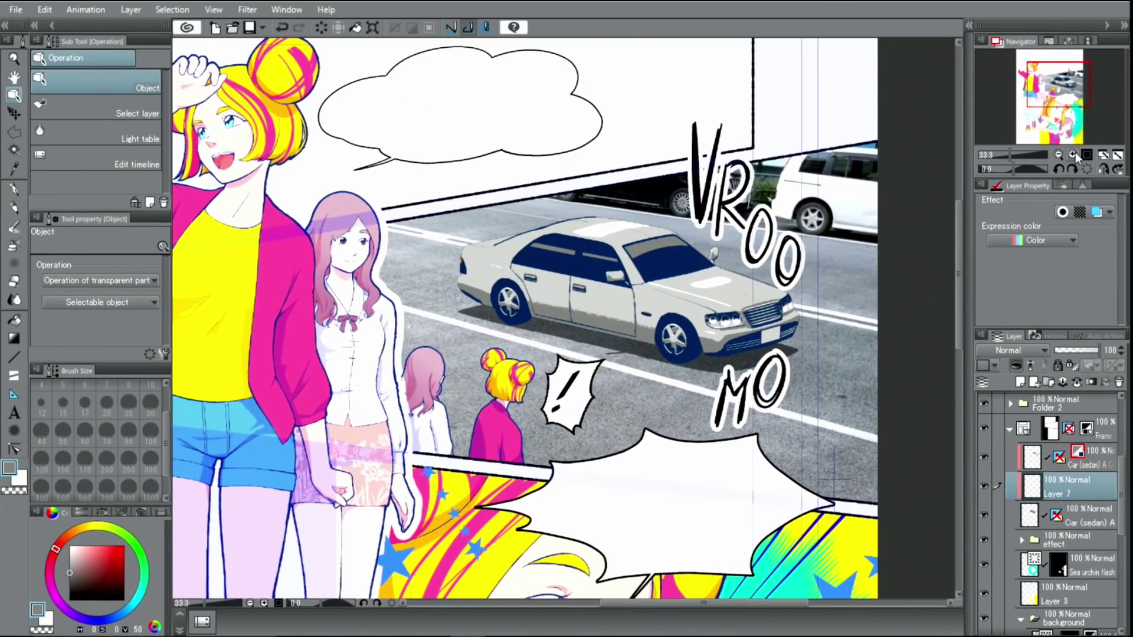
{"action": "left_click", "coordinate": [1073, 154]}
{"action": "left_click_drag", "start_coordinate": [1057, 86], "coordinate": [1061, 83]}
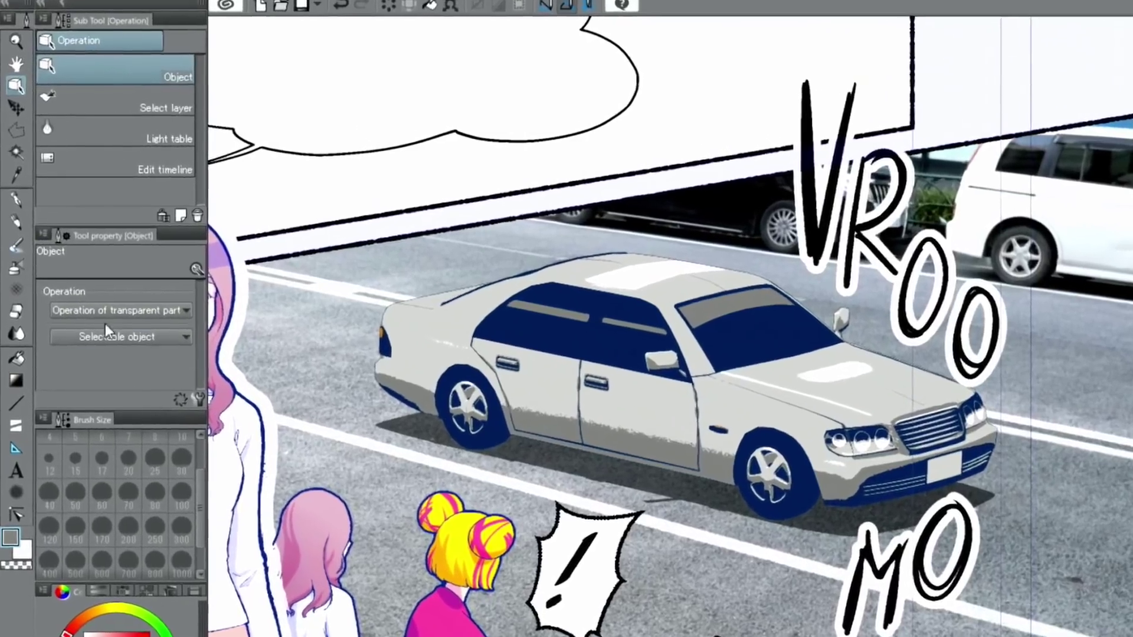
{"action": "left_click", "coordinate": [15, 170]}
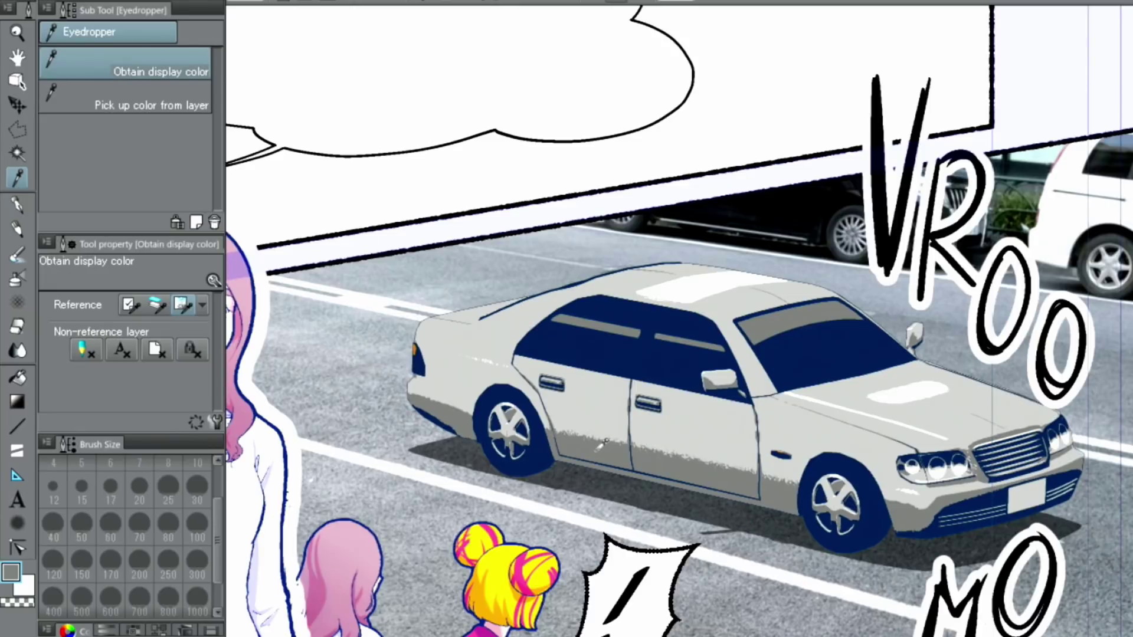
{"action": "left_click", "coordinate": [24, 205]}
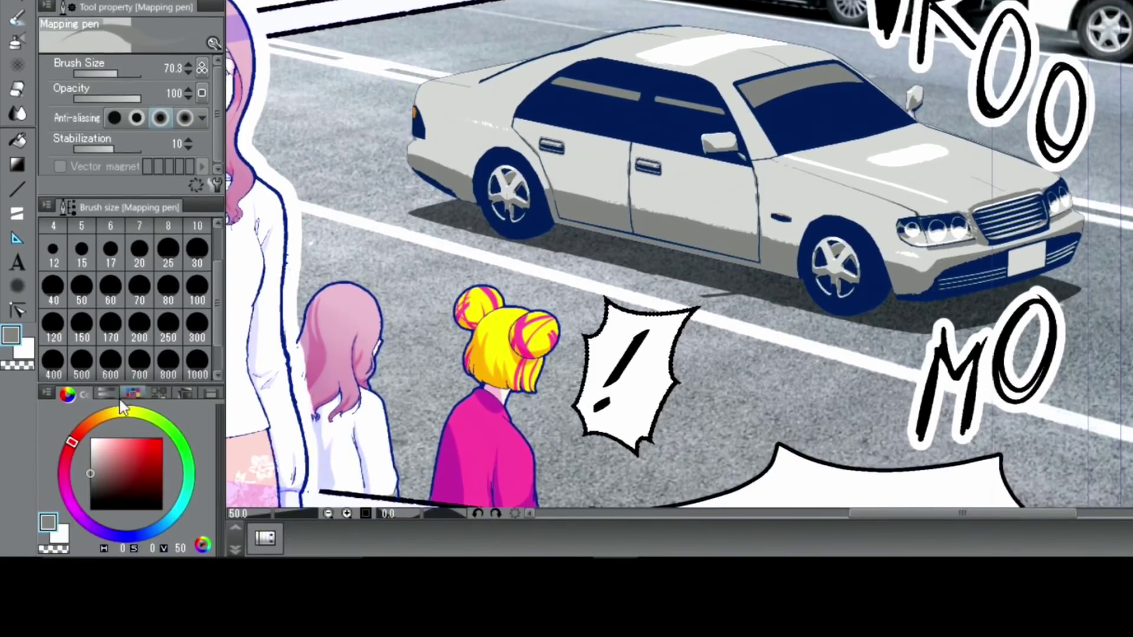
Paint white highlights on the car's hood and rear fender with the Mapping pen, trimming their edges with the Hard eraser.
{"action": "left_click", "coordinate": [90, 438]}
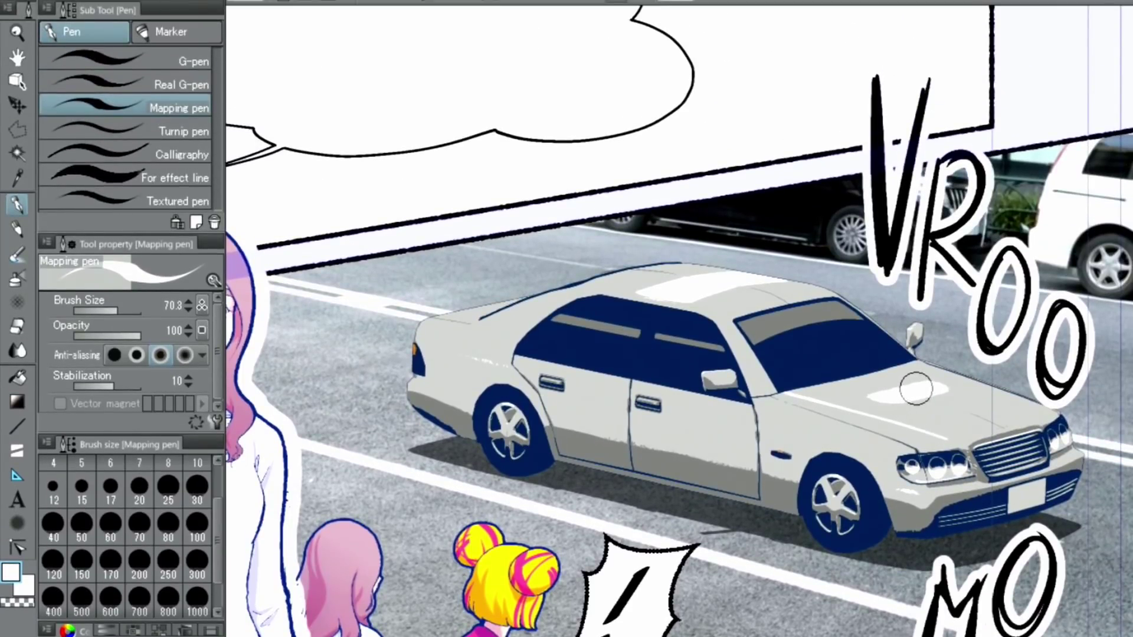
{"action": "left_click_drag", "start_coordinate": [868, 396], "coordinate": [958, 389]}
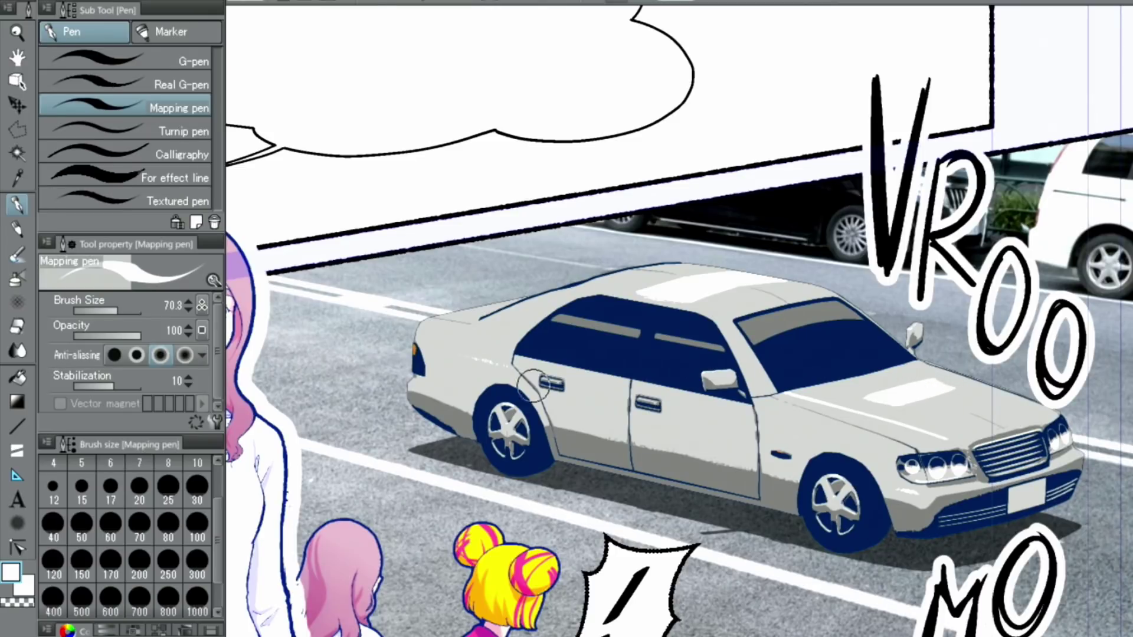
{"action": "left_click", "coordinate": [17, 326]}
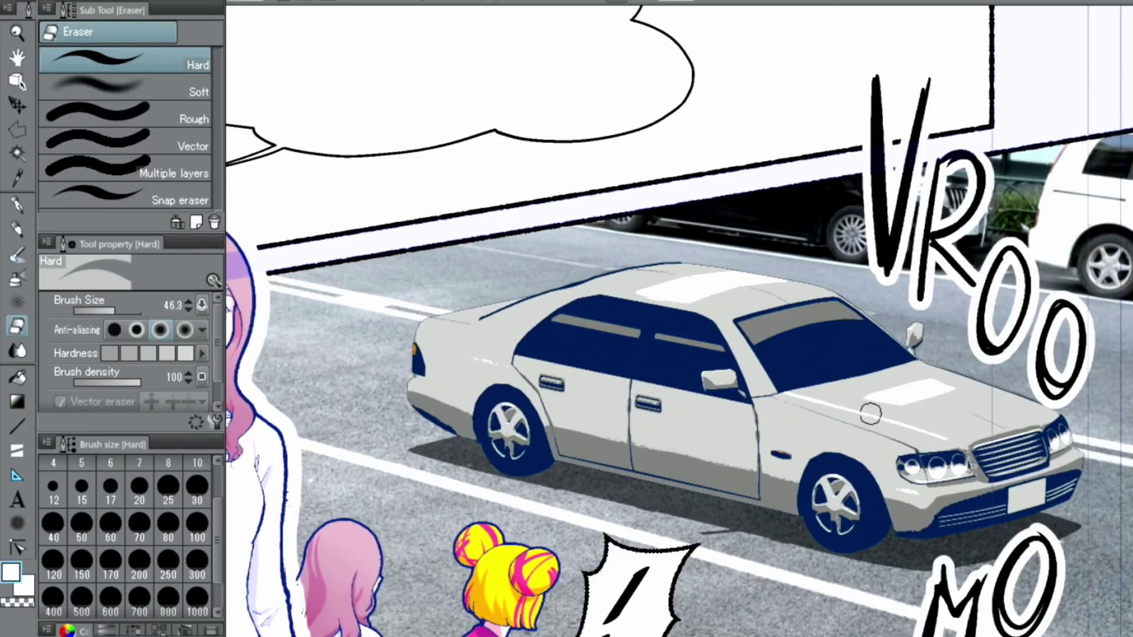
{"action": "left_click", "coordinate": [14, 204]}
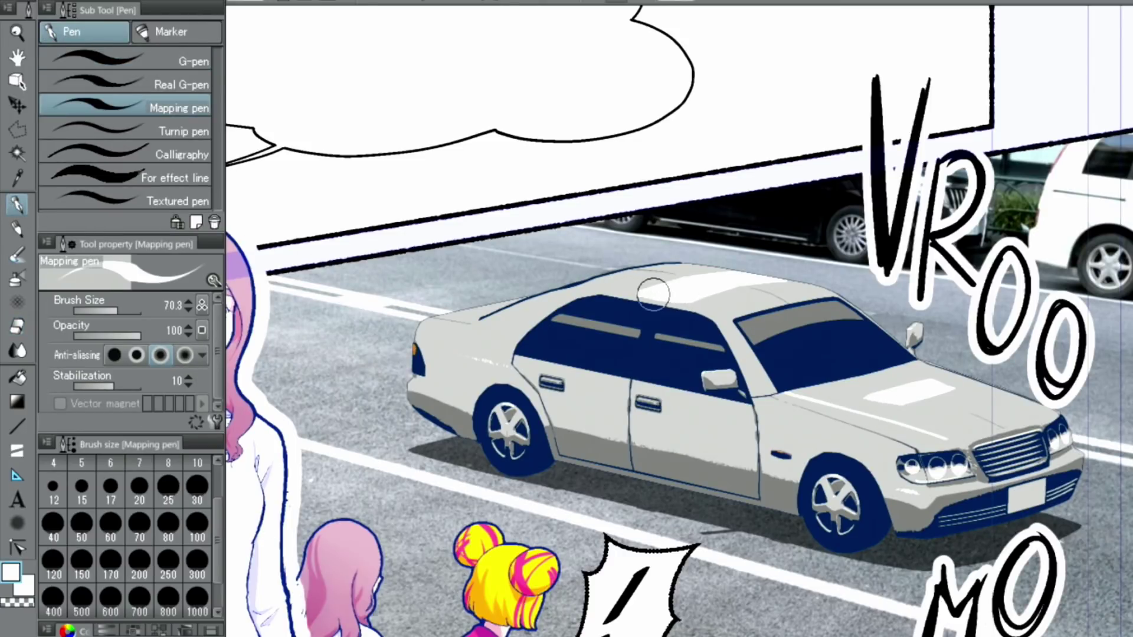
{"action": "left_click_drag", "start_coordinate": [501, 364], "coordinate": [445, 350]}
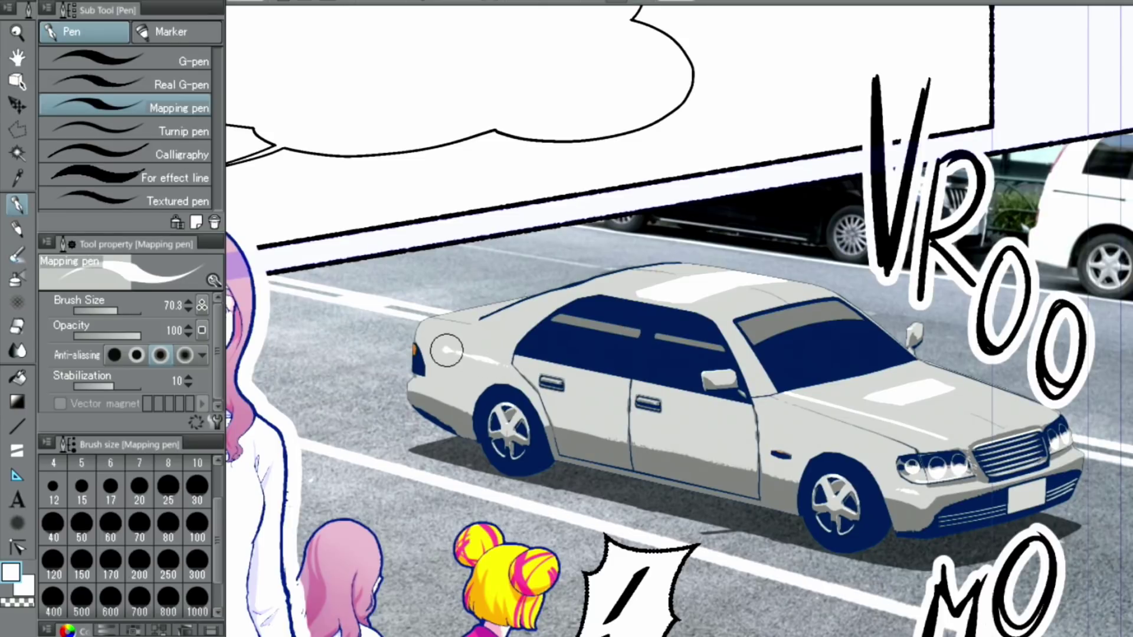
{"action": "left_click", "coordinate": [17, 326]}
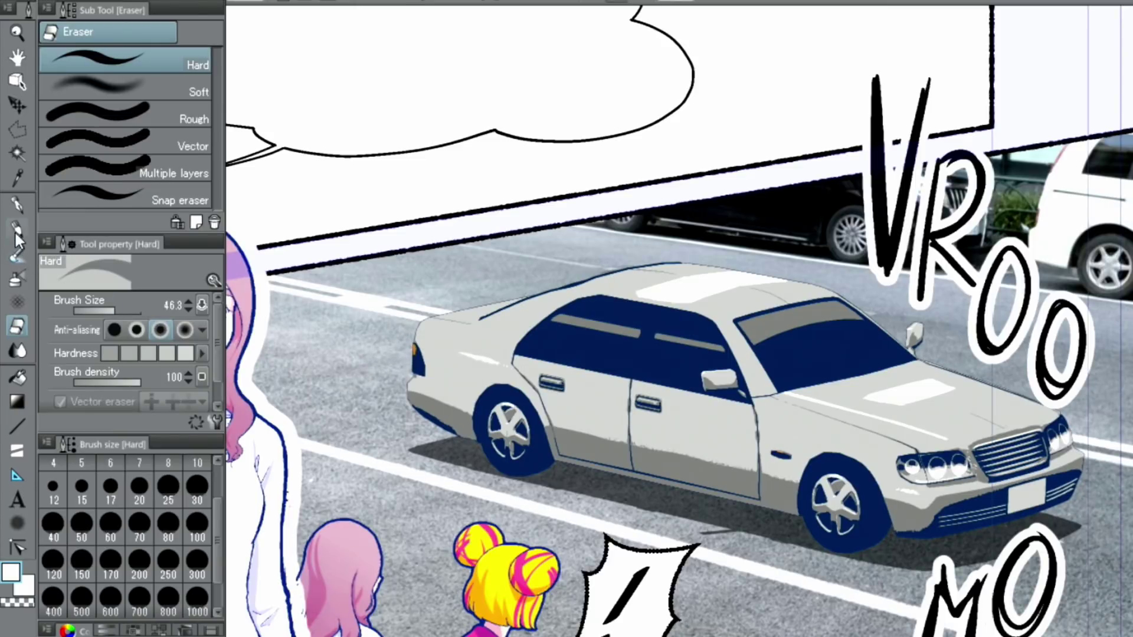
{"action": "left_click", "coordinate": [17, 205]}
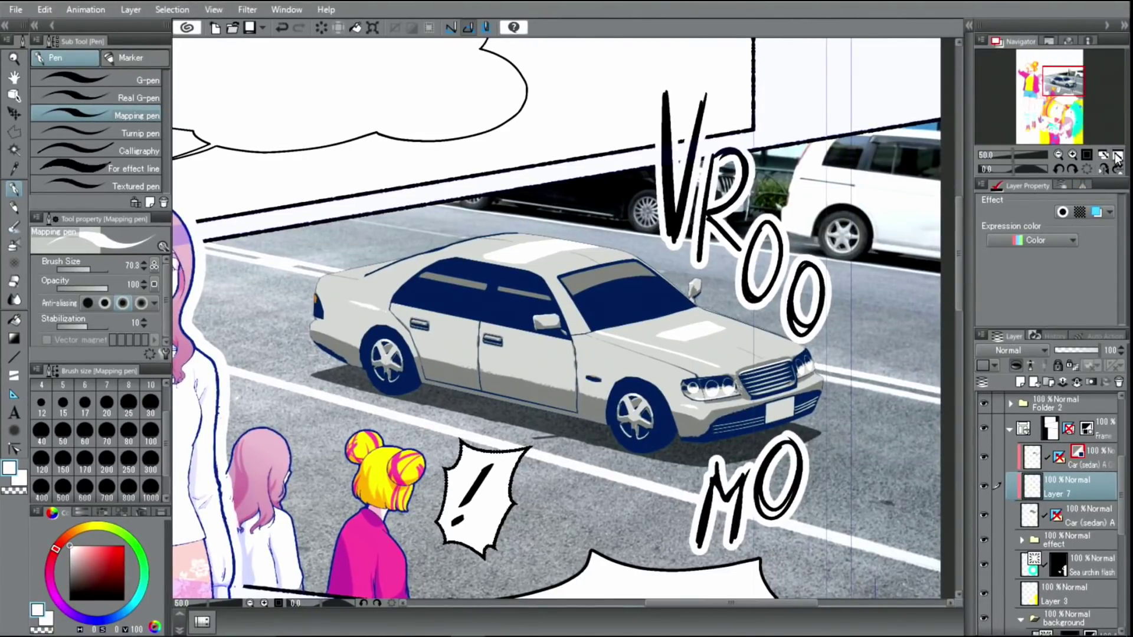
Open the palette of all materials and go to the Nature backgrounds among the color patterns.
{"action": "left_click", "coordinate": [1117, 156]}
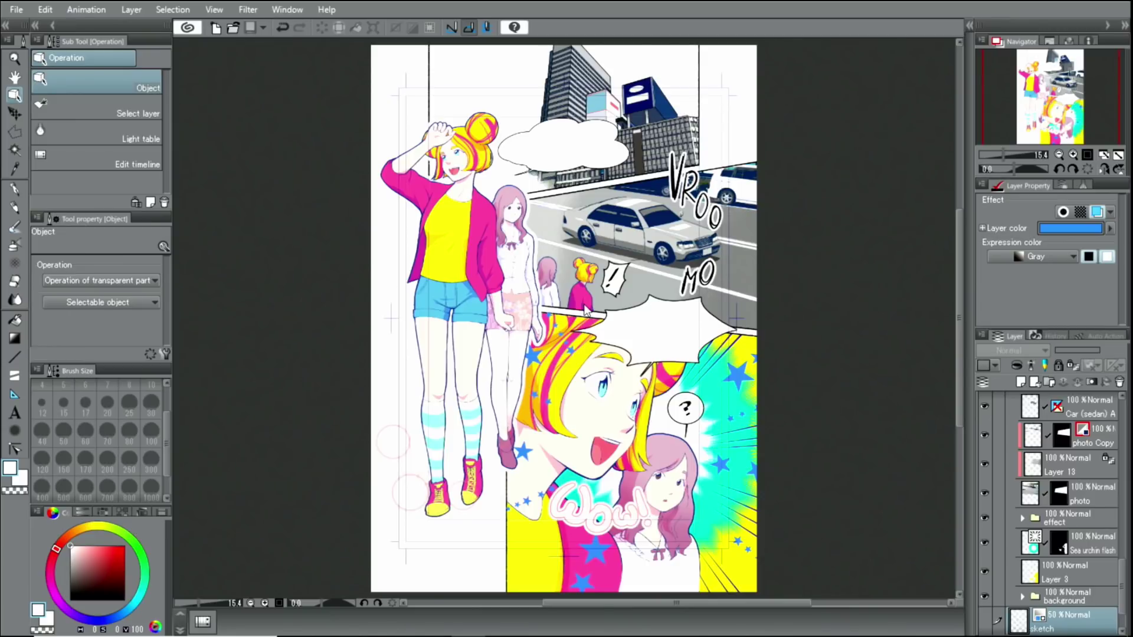
{"action": "left_click_drag", "start_coordinate": [1006, 156], "coordinate": [1072, 156]}
{"action": "left_click_drag", "start_coordinate": [1054, 97], "coordinate": [1051, 69]}
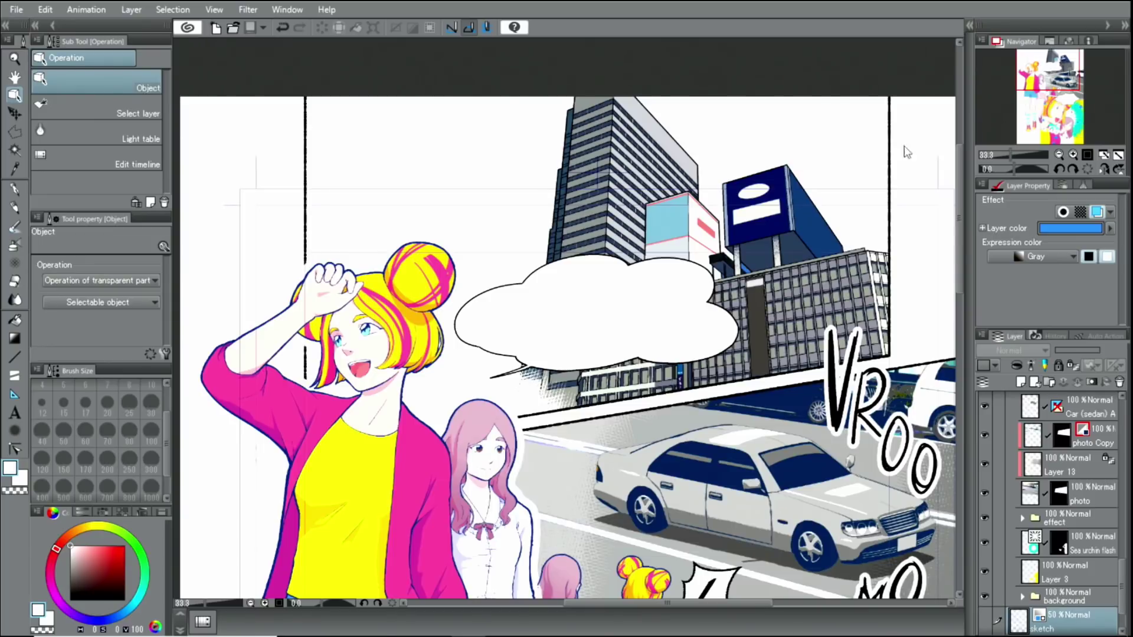
{"action": "left_click", "coordinate": [286, 10]}
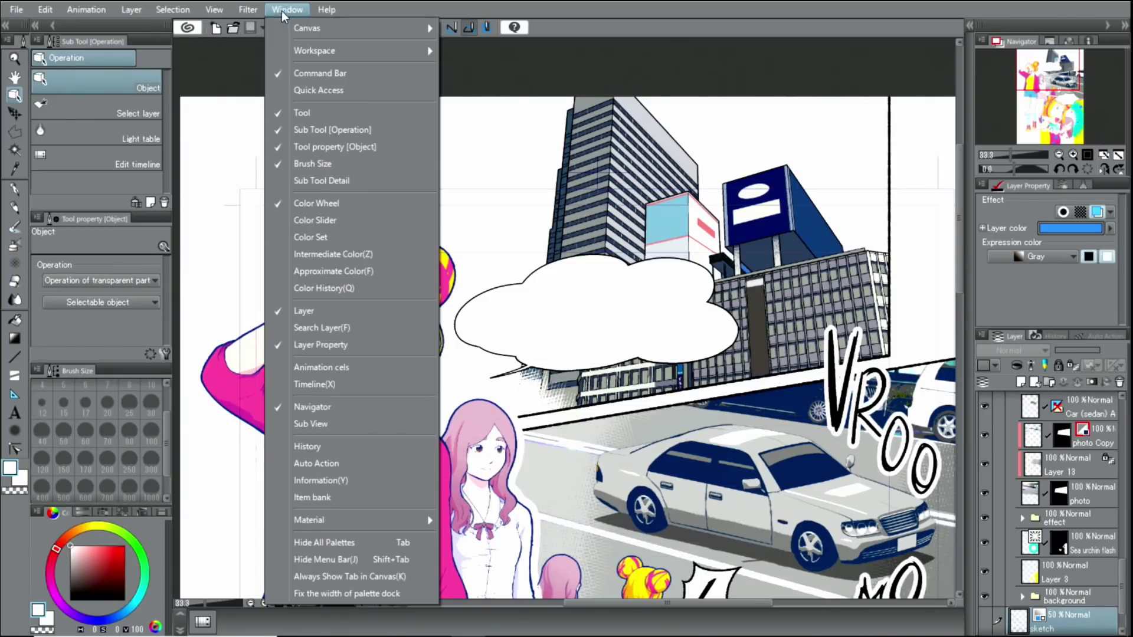
{"action": "mouse_move", "coordinate": [402, 520]}
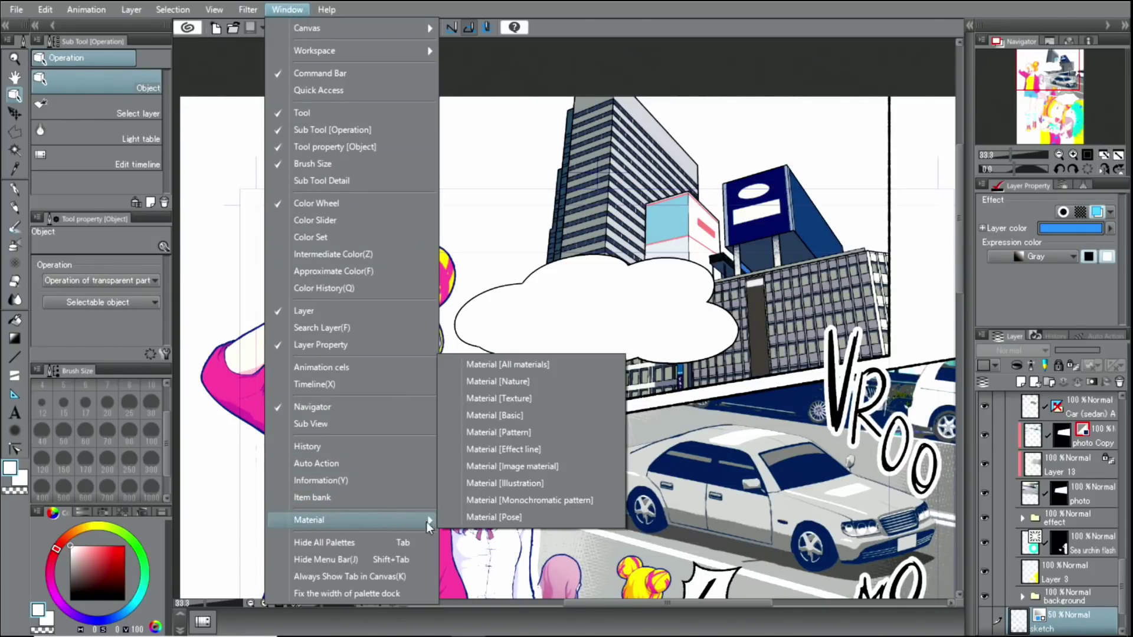
{"action": "left_click", "coordinate": [510, 365]}
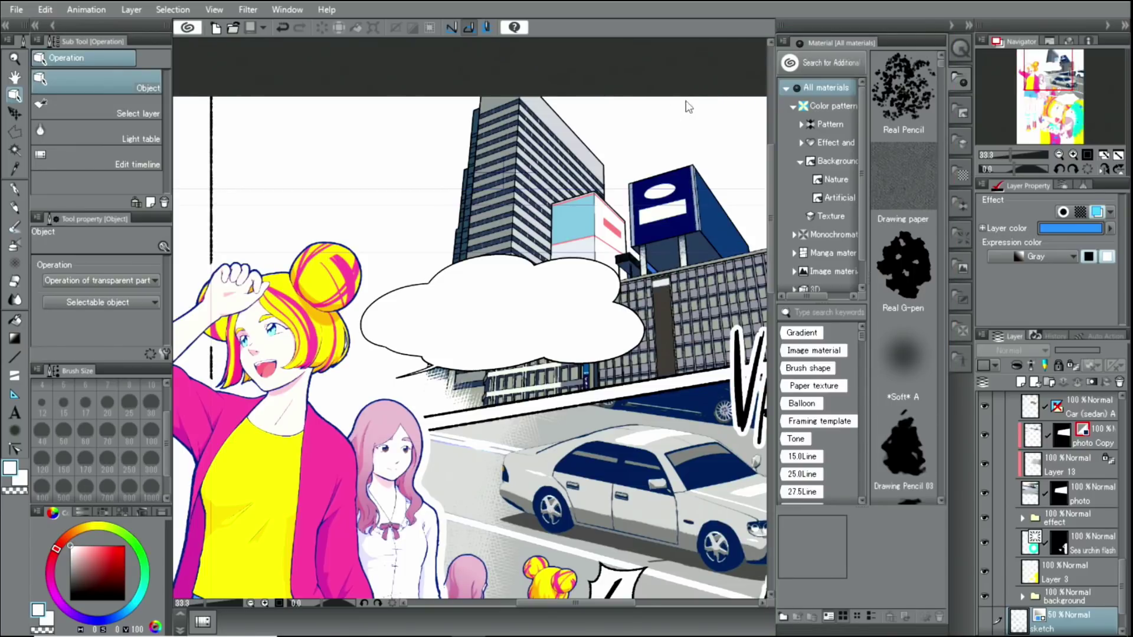
{"action": "left_click", "coordinate": [821, 108]}
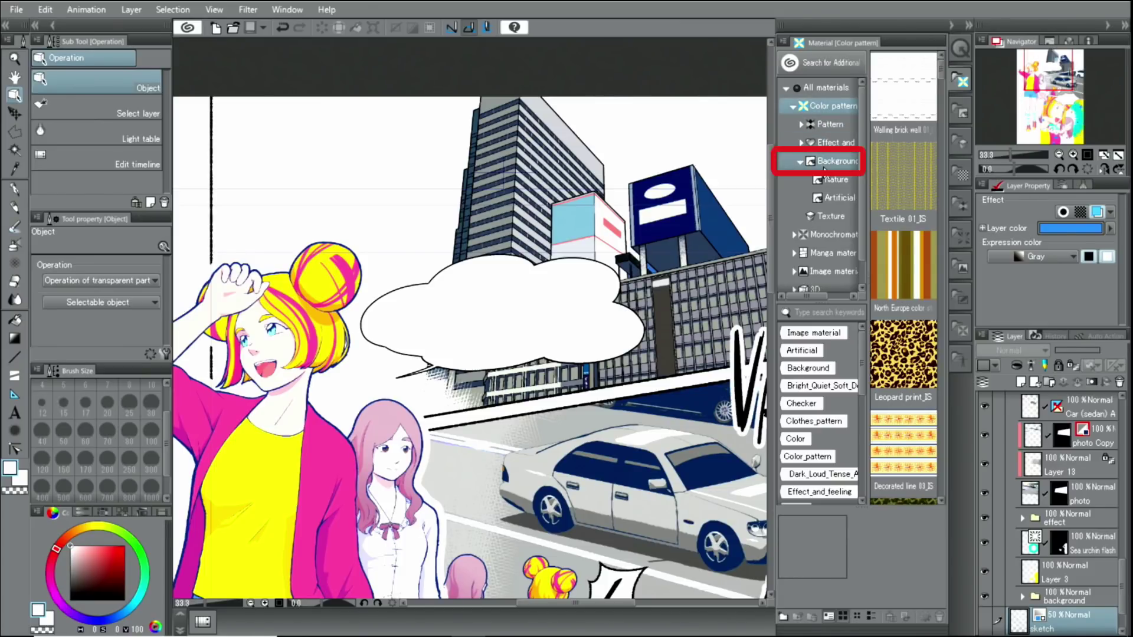
{"action": "left_click", "coordinate": [836, 180]}
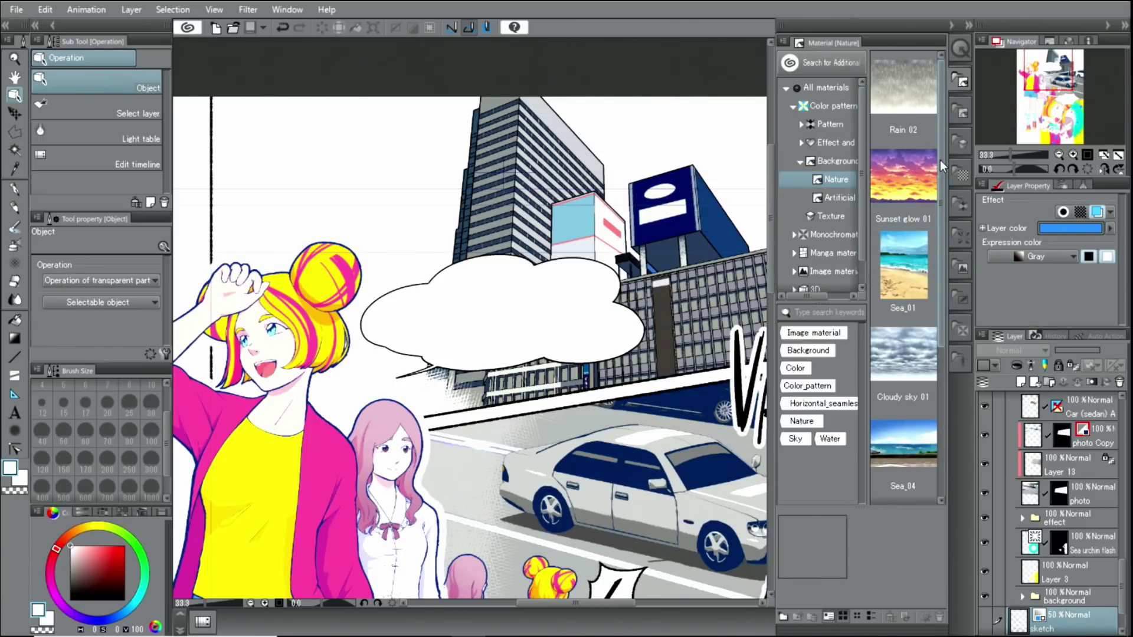
Place the Blue sky 02 image material on the page behind the buildings and collapse the materials palette.
{"action": "scroll", "coordinate": [942, 195], "scroll_direction": "down", "scroll_amount": 1}
{"action": "scroll", "coordinate": [942, 195], "scroll_direction": "down", "scroll_amount": 6}
{"action": "left_click", "coordinate": [906, 392]}
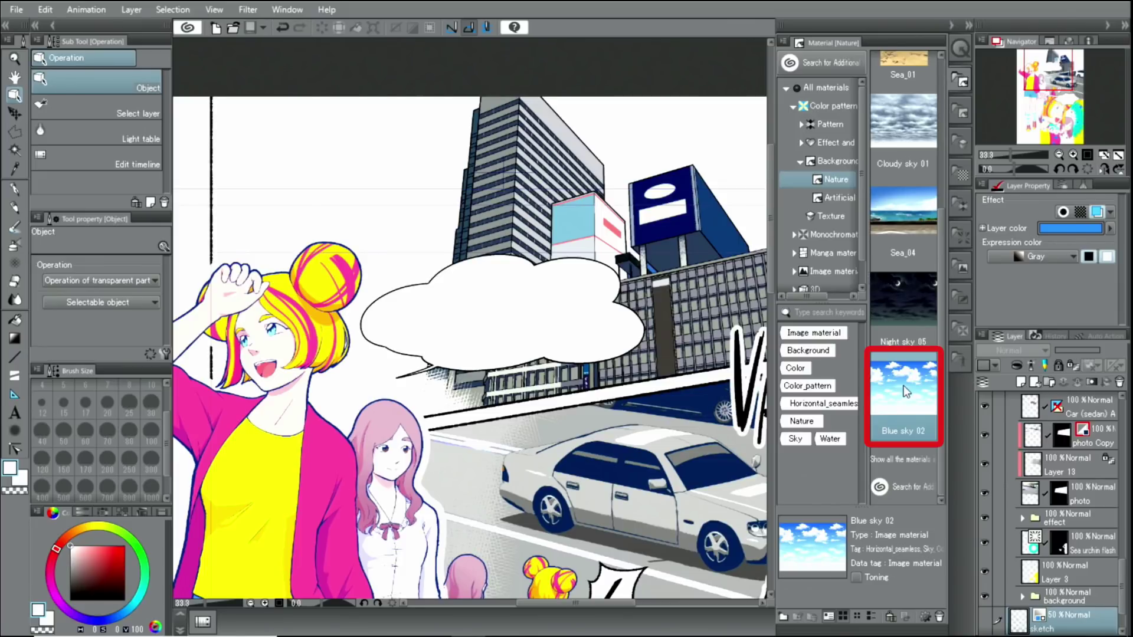
{"action": "left_click_drag", "start_coordinate": [907, 391], "coordinate": [397, 222]}
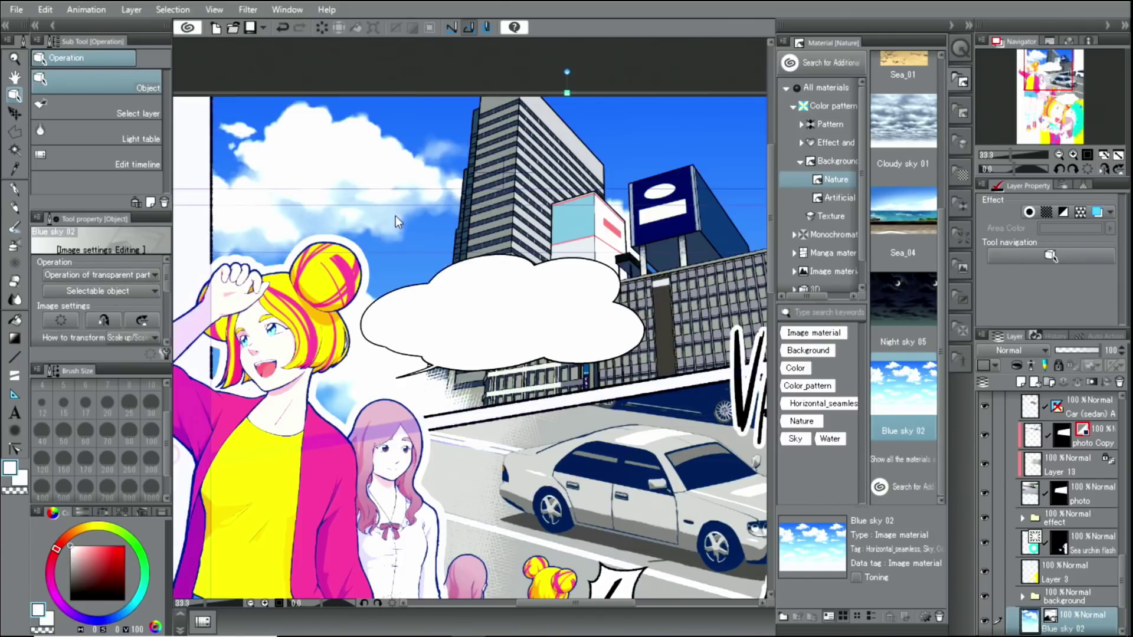
{"action": "left_click", "coordinate": [967, 23]}
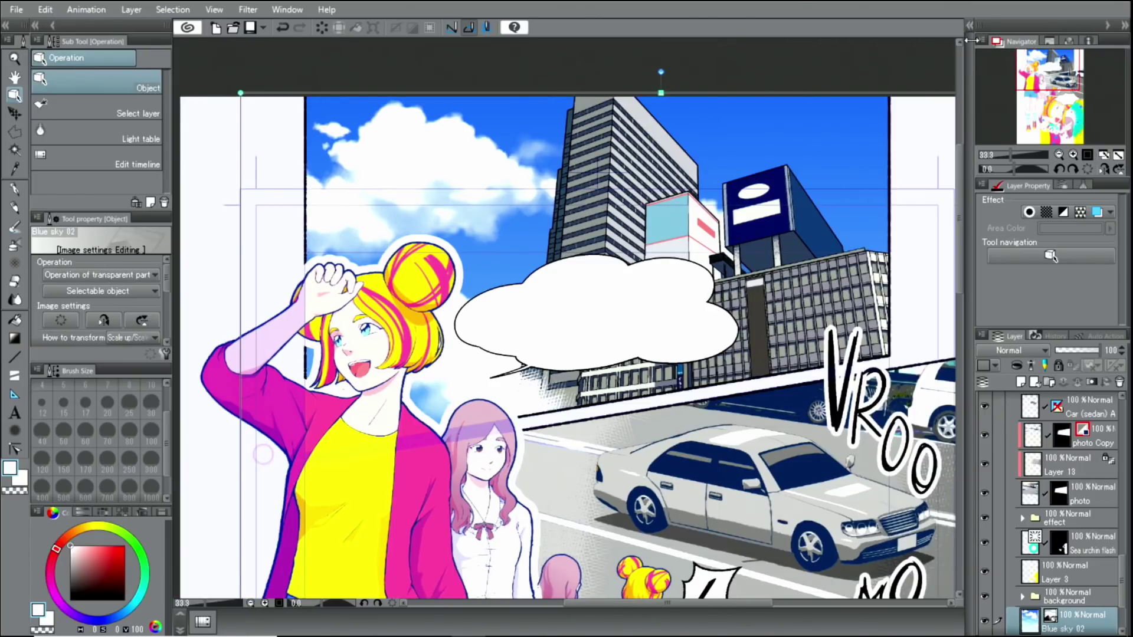
Scale the sky image down to about 30% of its placed size, keeping it at the page's upper-left corner.
{"action": "left_click", "coordinate": [1109, 156]}
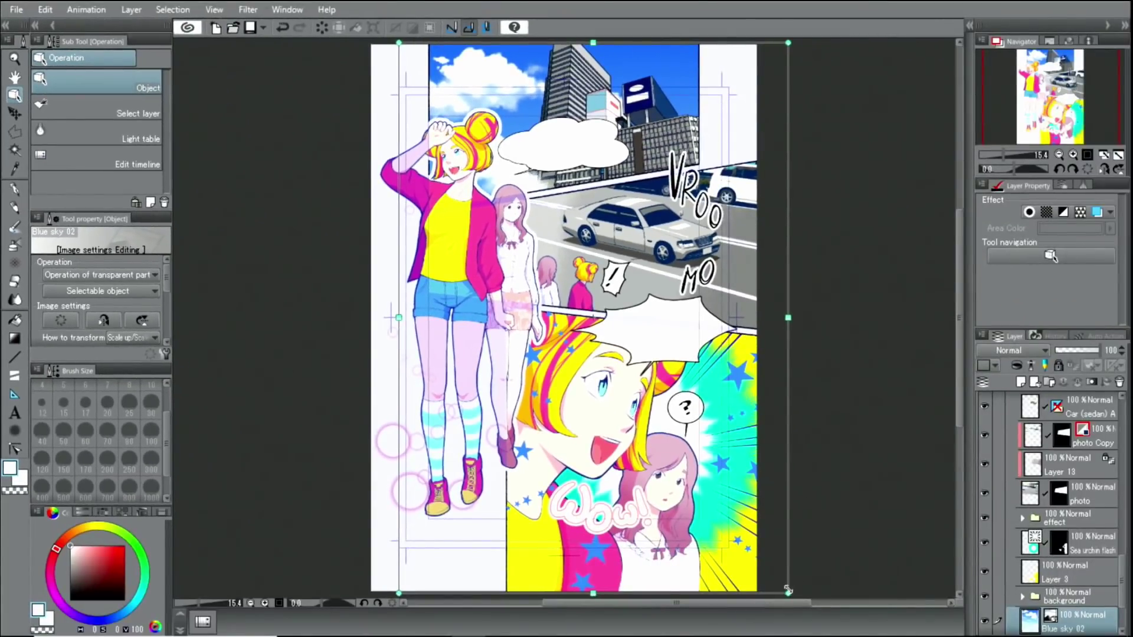
{"action": "left_click_drag", "start_coordinate": [788, 591], "coordinate": [526, 222]}
{"action": "left_click_drag", "start_coordinate": [680, 223], "coordinate": [679, 216]}
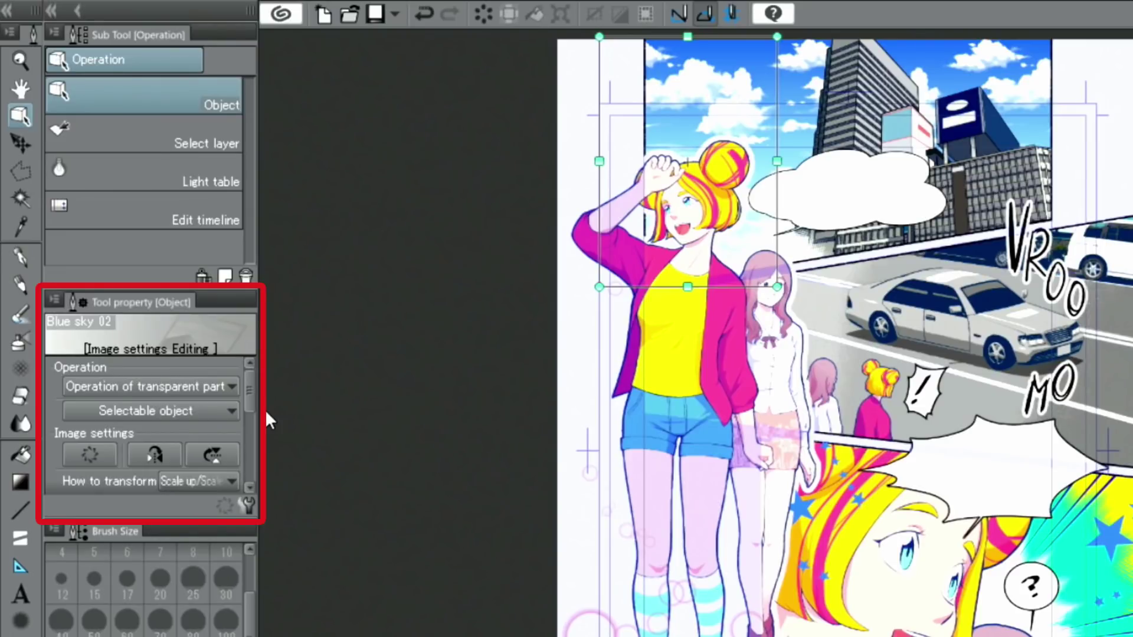
Set the sky image's transform method to Free Transform and pull its two lower corners outward to give the clouds perspective.
{"action": "left_click_drag", "start_coordinate": [248, 390], "coordinate": [248, 404]}
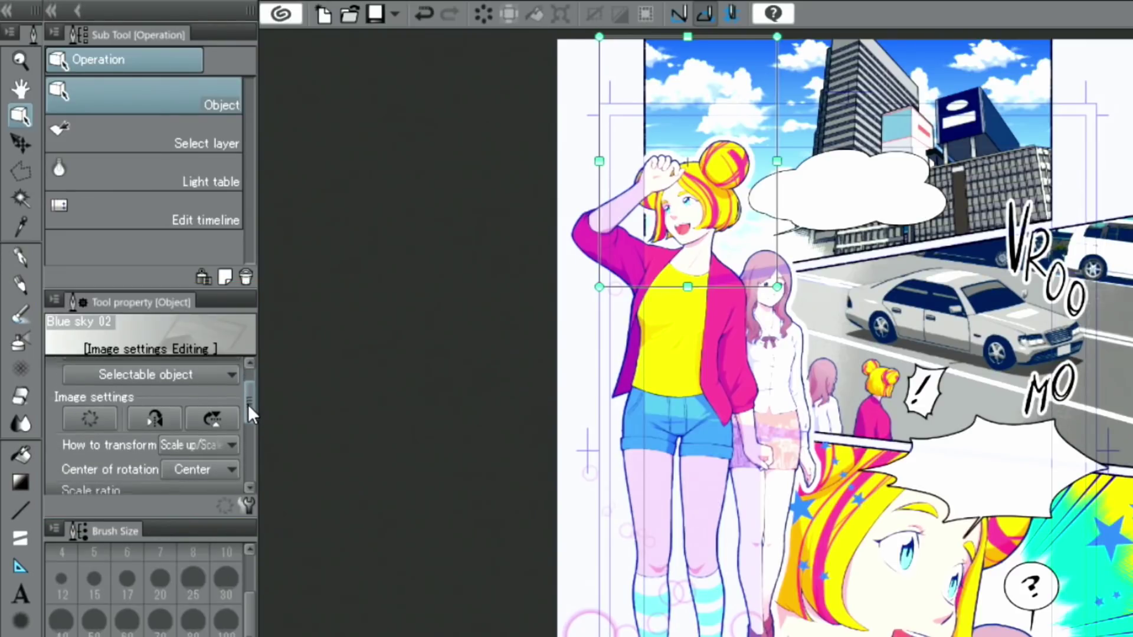
{"action": "left_click", "coordinate": [227, 443]}
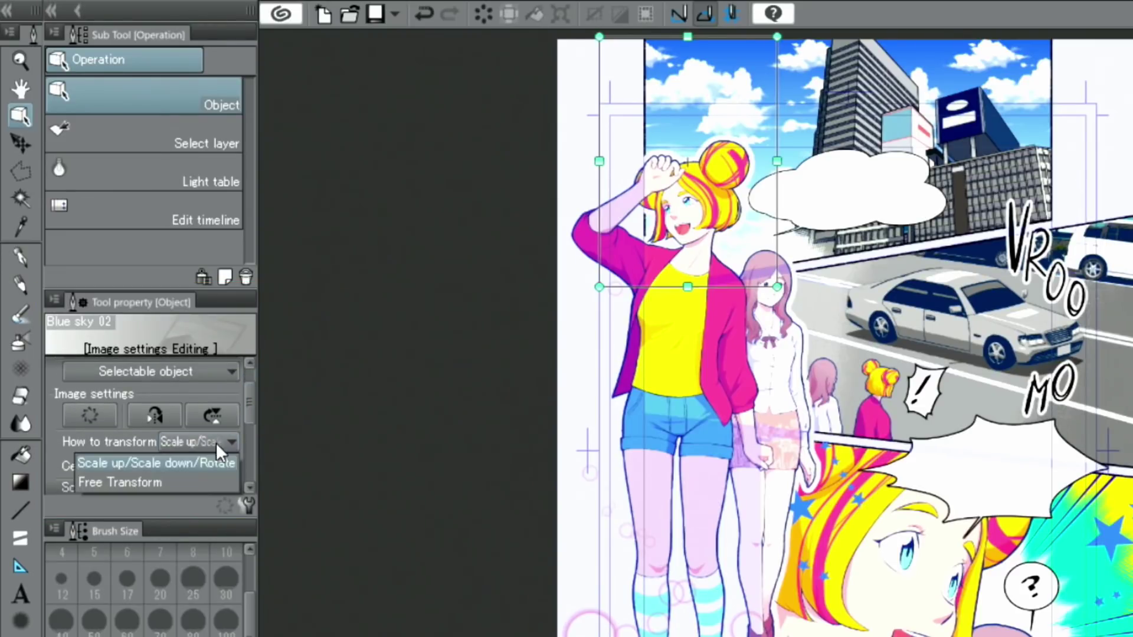
{"action": "left_click", "coordinate": [204, 481]}
{"action": "left_click_drag", "start_coordinate": [599, 287], "coordinate": [508, 313]}
{"action": "left_click_drag", "start_coordinate": [812, 334], "coordinate": [838, 326]}
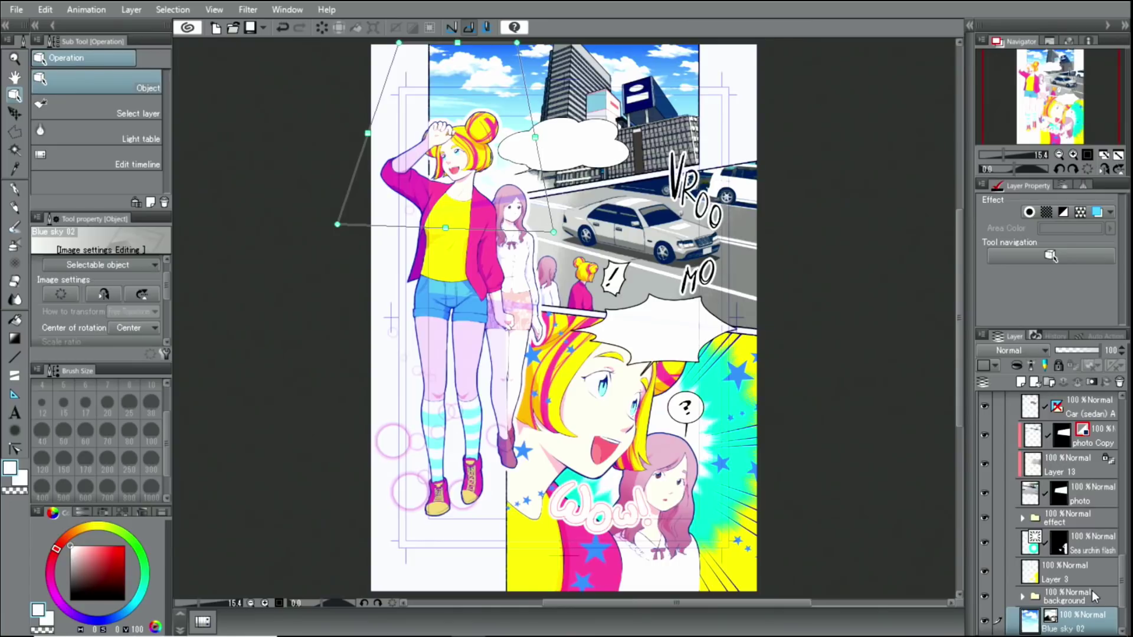
{"action": "key", "text": "Return"}
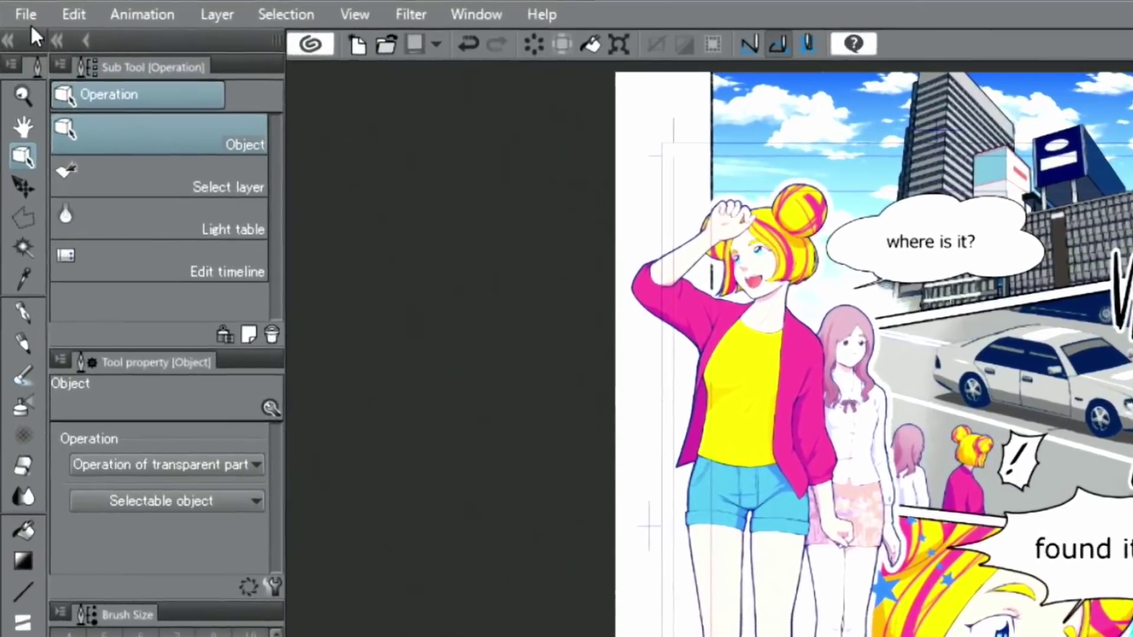
Save the page under the file name Color in CLIP STUDIO FORMAT and save its changes again to the existing file.
{"action": "left_click", "coordinate": [25, 14]}
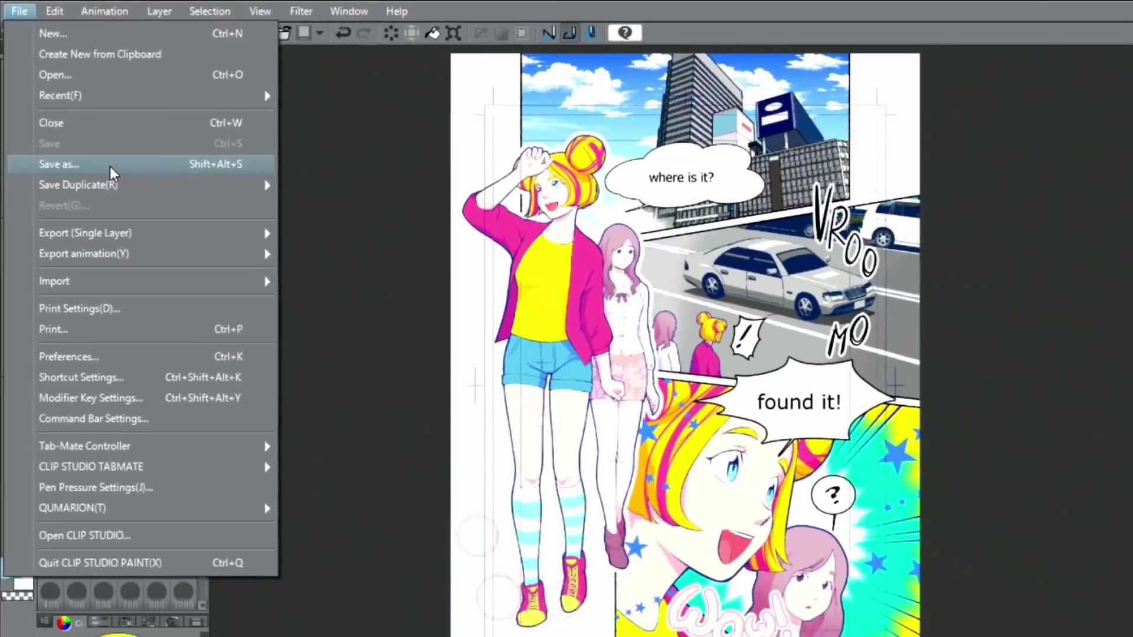
{"action": "left_click", "coordinate": [169, 256]}
{"action": "left_click", "coordinate": [216, 469]}
{"action": "left_click", "coordinate": [222, 484]}
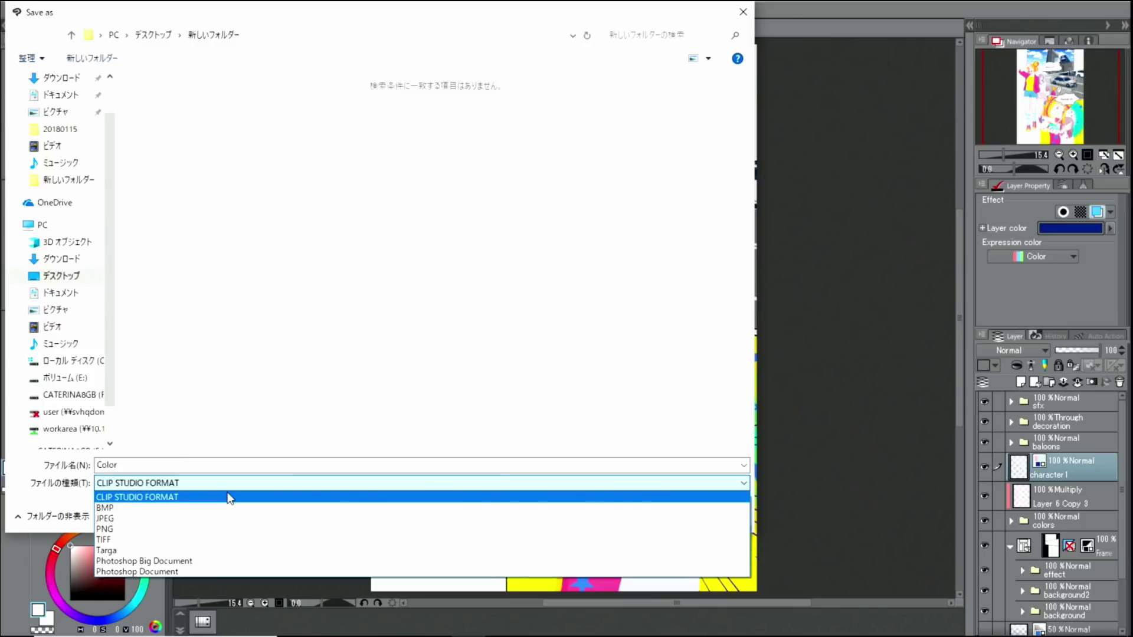
{"action": "left_click", "coordinate": [230, 498]}
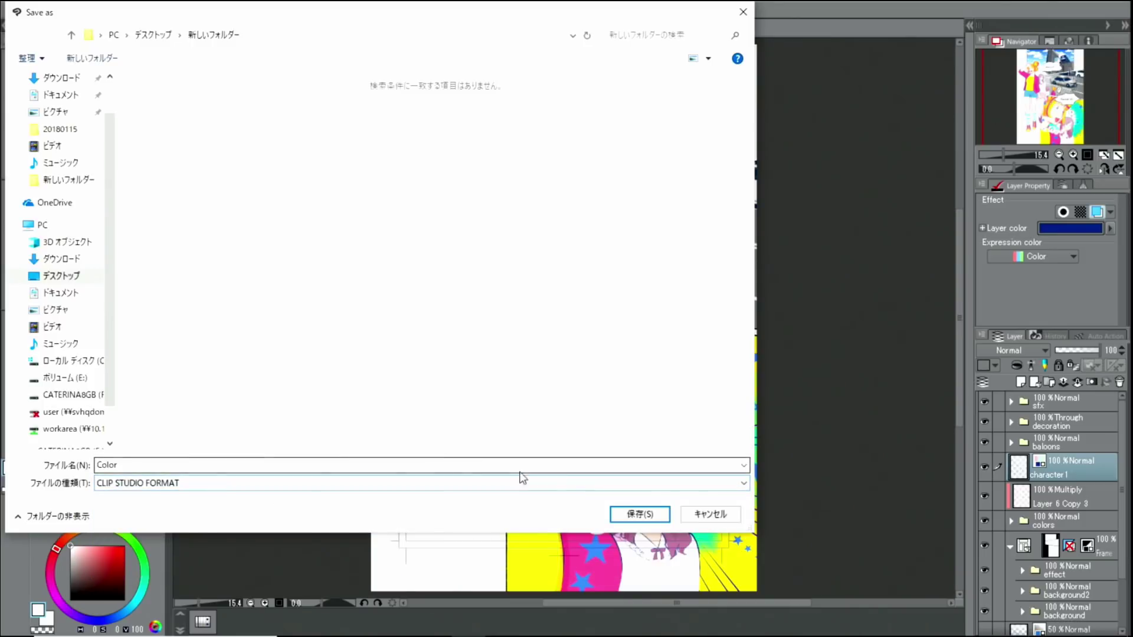
{"action": "left_click", "coordinate": [628, 516]}
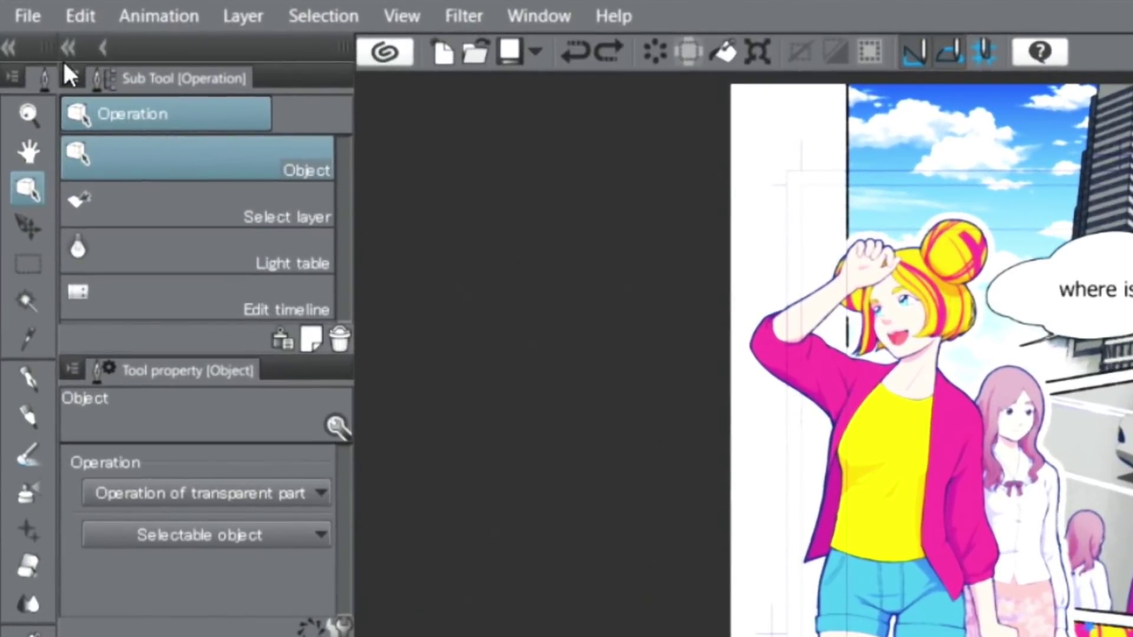
{"action": "left_click", "coordinate": [28, 18]}
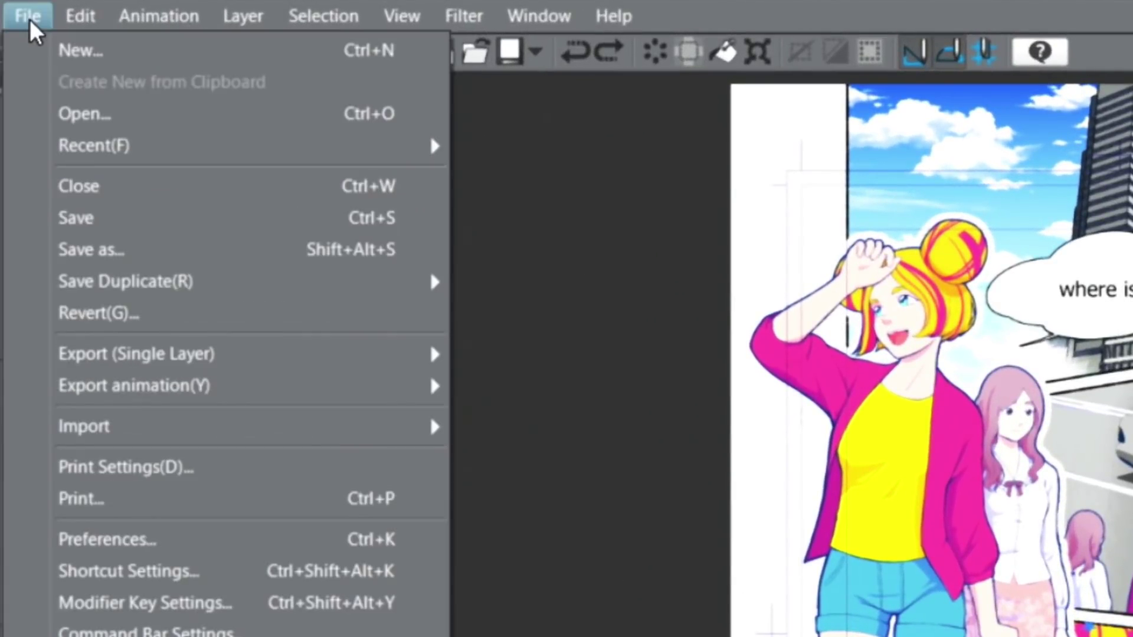
{"action": "left_click", "coordinate": [165, 216]}
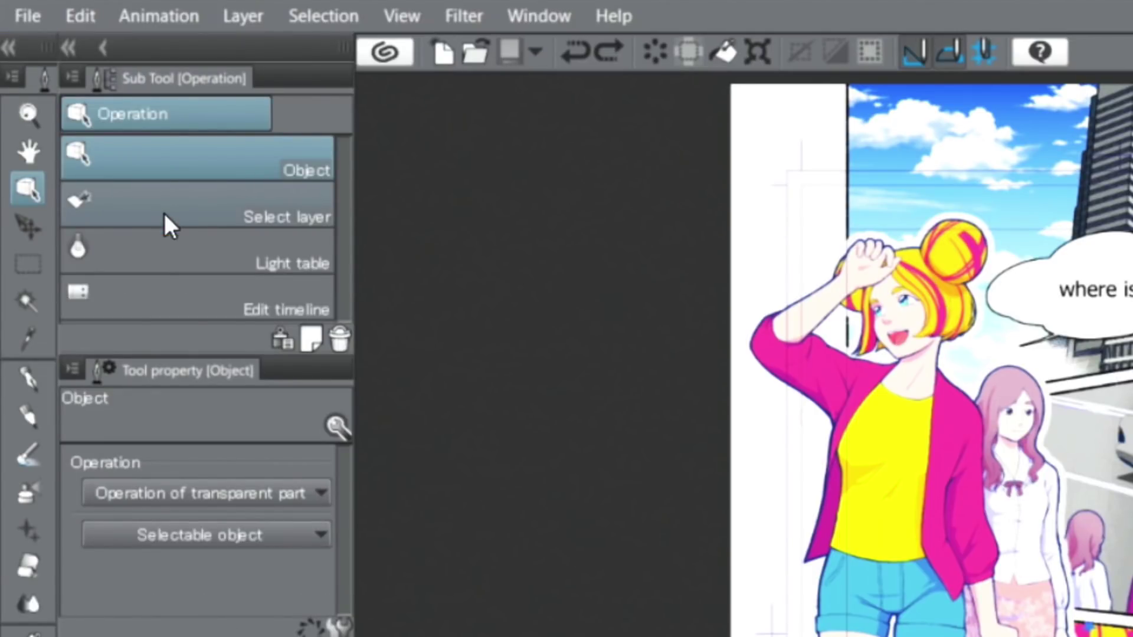
Start a single-layer export of the page as a JPEG file named Comic in the New folder.
{"action": "left_click", "coordinate": [31, 18]}
{"action": "mouse_move", "coordinate": [286, 354]}
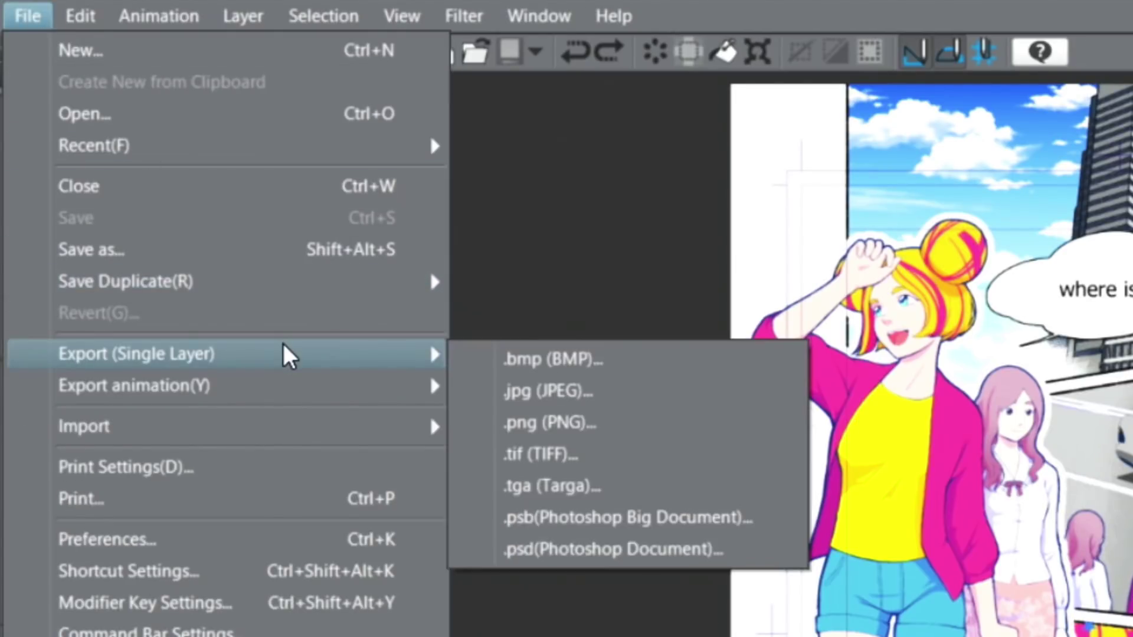
{"action": "left_click", "coordinate": [638, 392]}
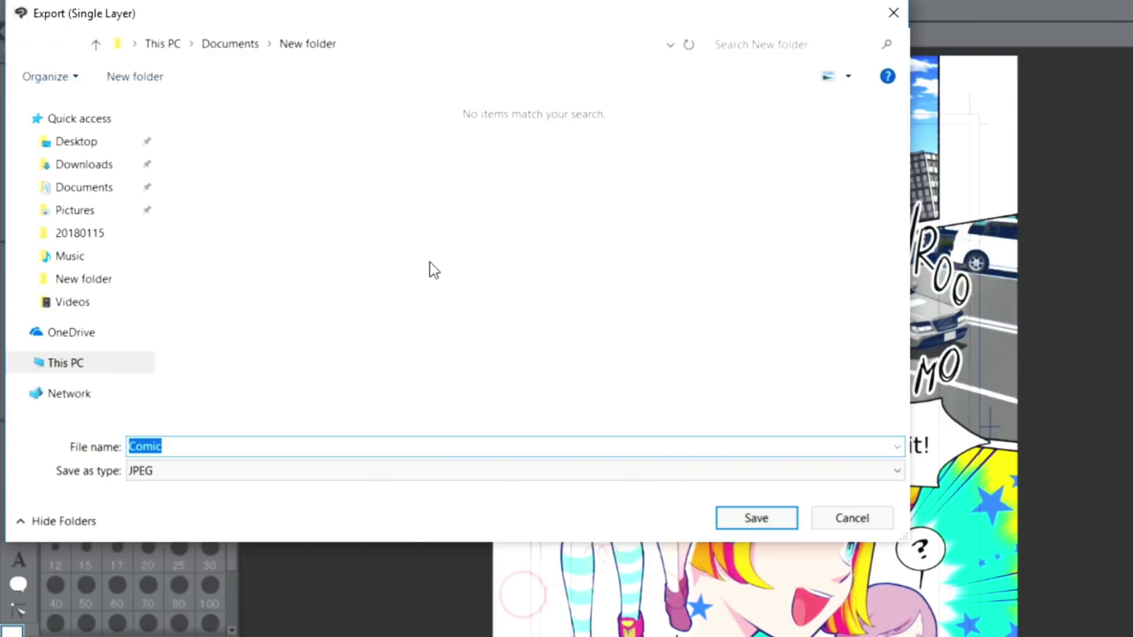
{"action": "left_click", "coordinate": [768, 529]}
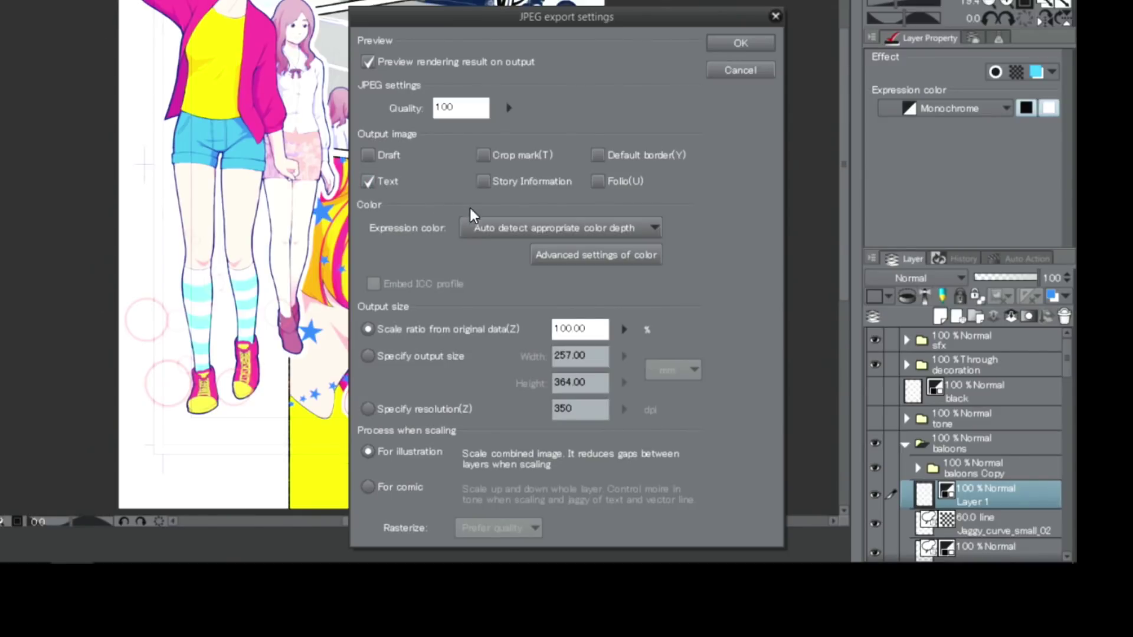
Export the JPEG in RGB color with a specified output size in pixels, setting the height to 1000 px, and accept the preview.
{"action": "left_click", "coordinate": [605, 229]}
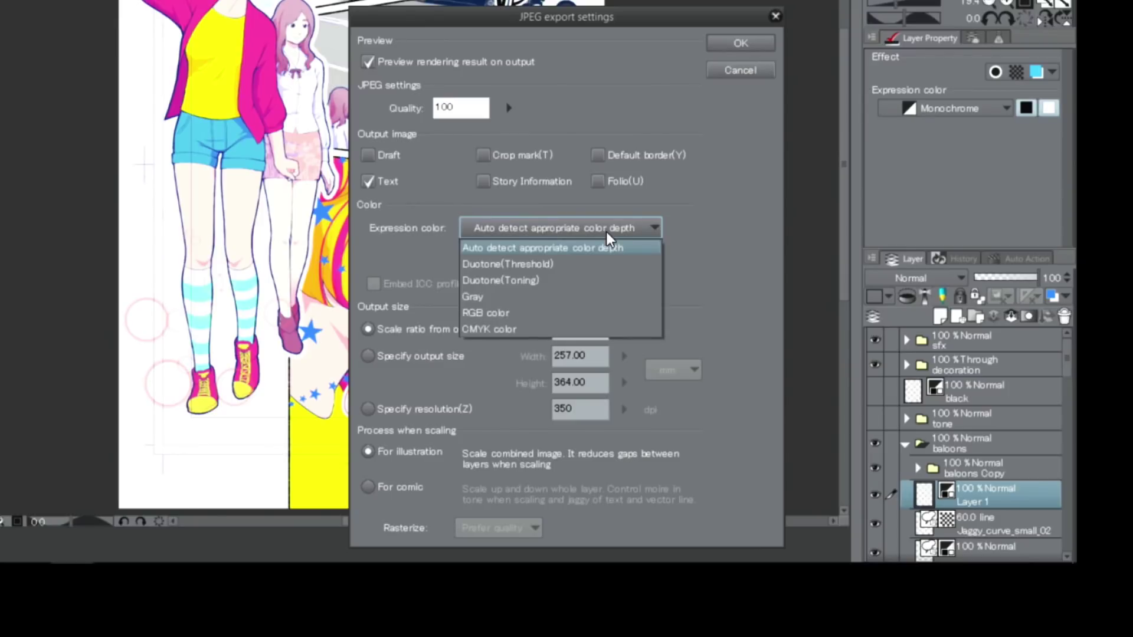
{"action": "left_click", "coordinate": [627, 312]}
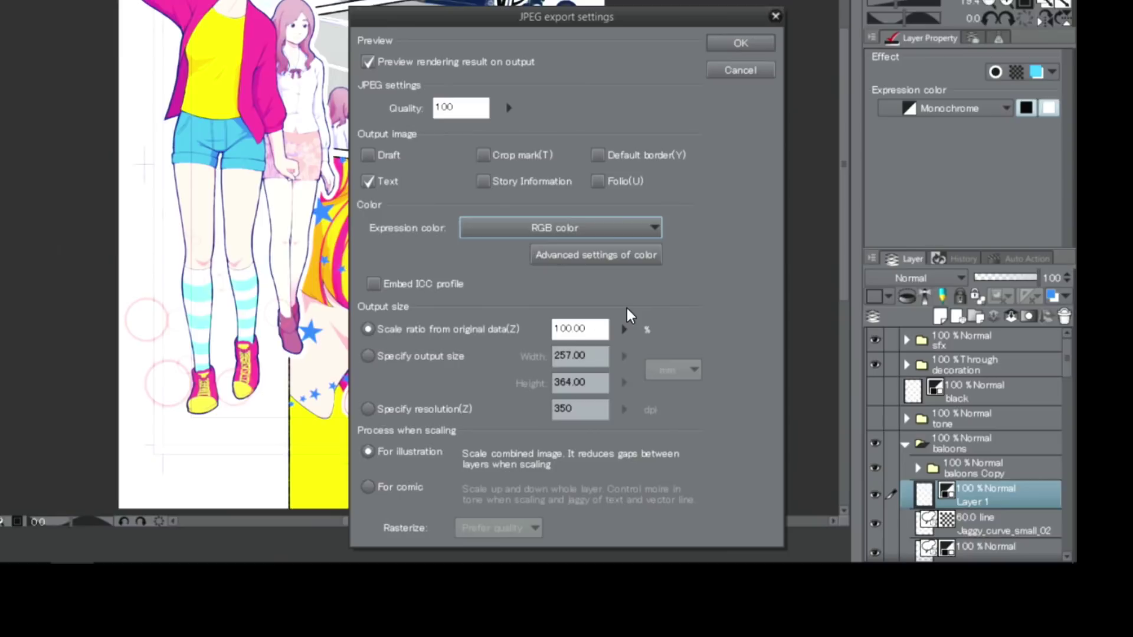
{"action": "left_click", "coordinate": [369, 357]}
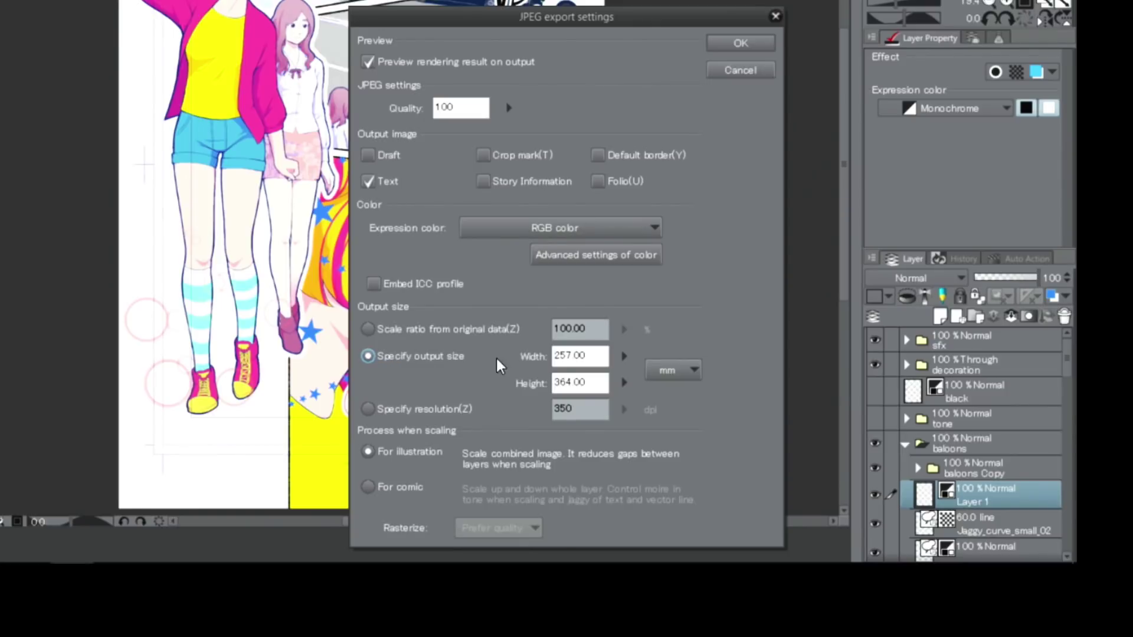
{"action": "left_click", "coordinate": [661, 376]}
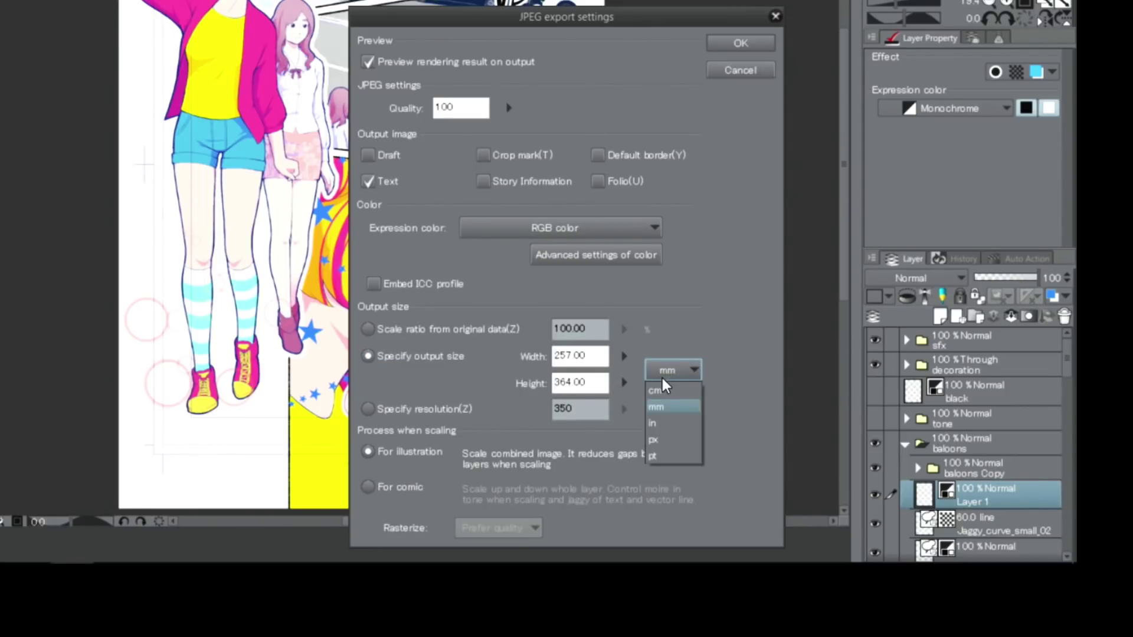
{"action": "left_click", "coordinate": [670, 442]}
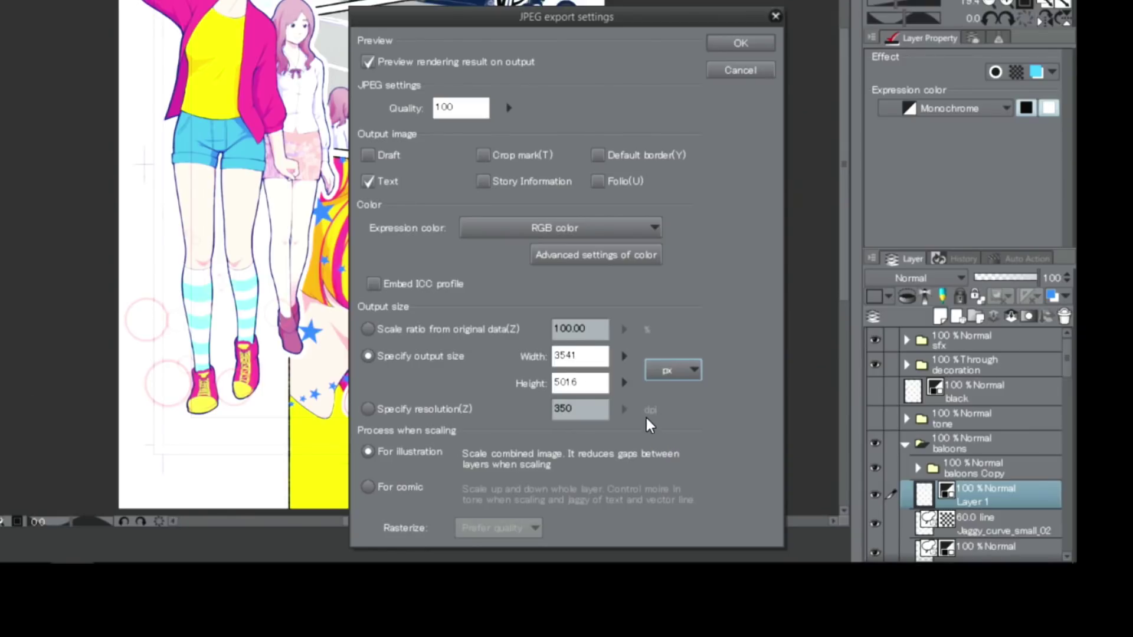
{"action": "left_click", "coordinate": [626, 390]}
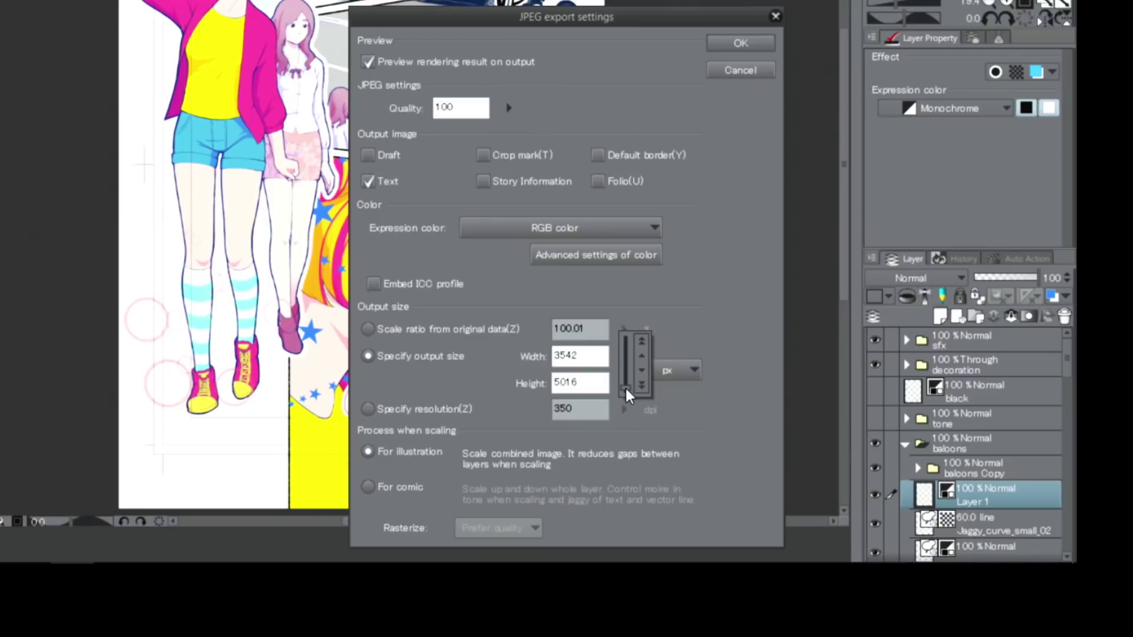
{"action": "left_click_drag", "start_coordinate": [635, 385], "coordinate": [636, 385]}
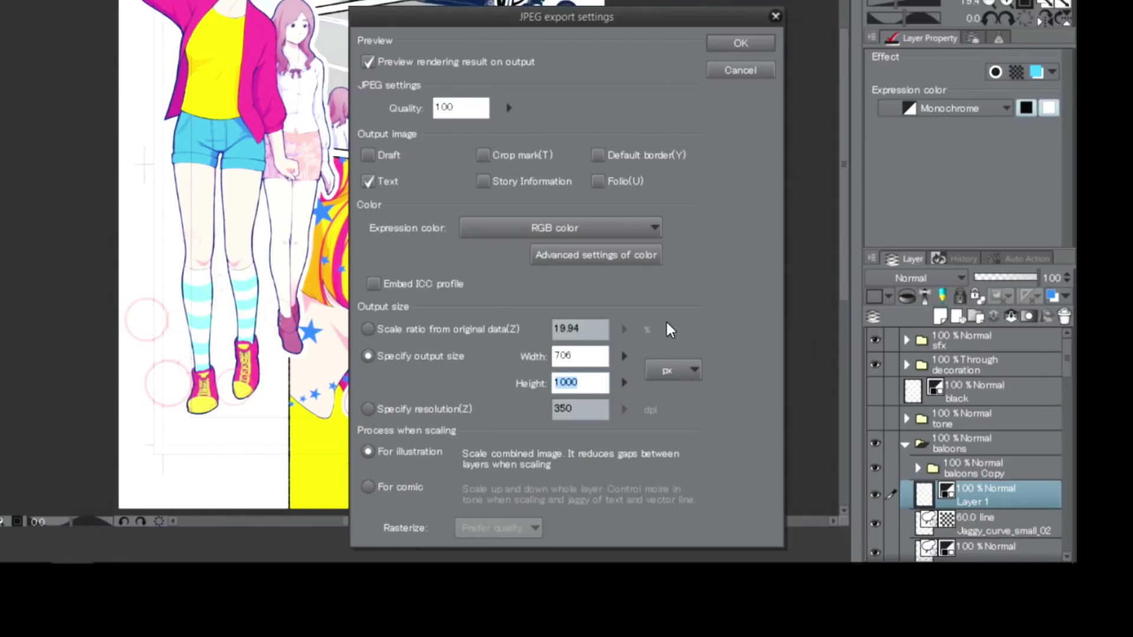
{"action": "left_click", "coordinate": [721, 49]}
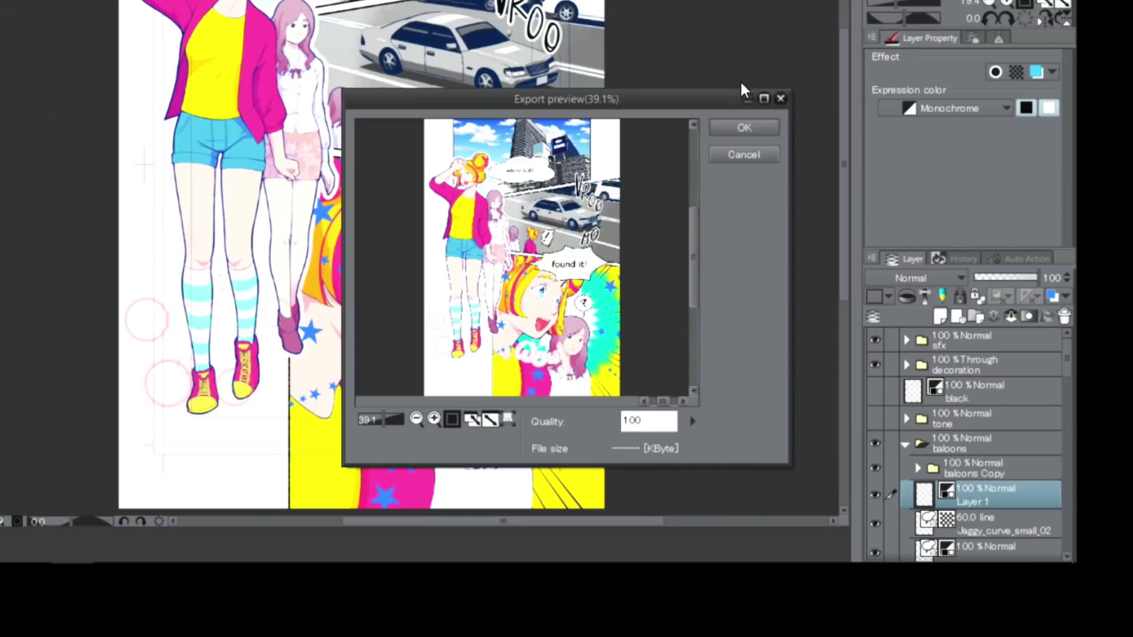
{"action": "left_click", "coordinate": [764, 122]}
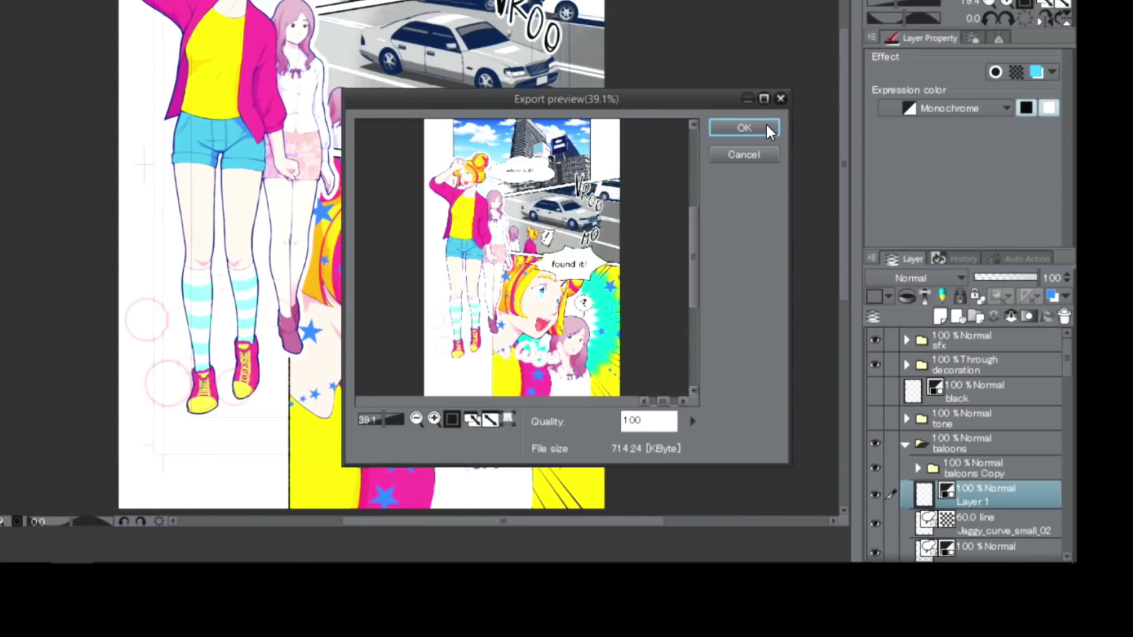